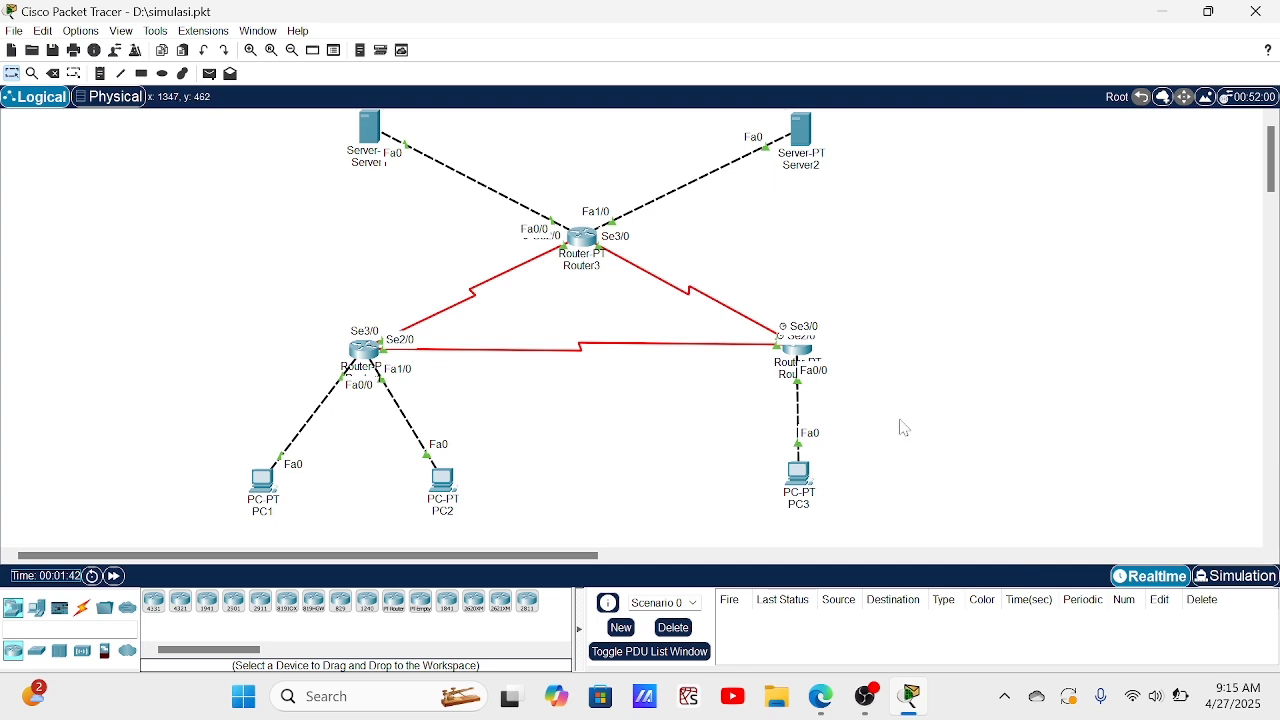
- Switch to Edge to examine the static routing topology diagram and the per-router routing table, and return to Packet Tracer
click(826, 703)
scroll(730, 533, down, 4)
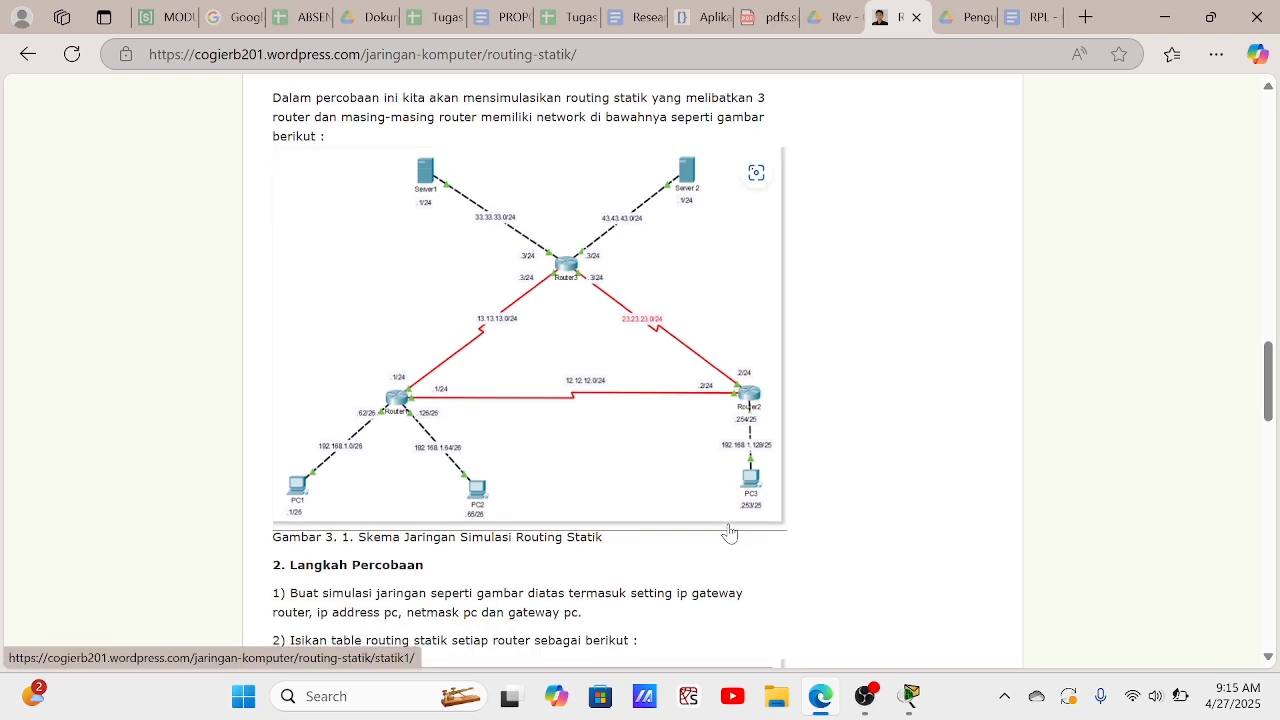
scroll(730, 533, down, 1)
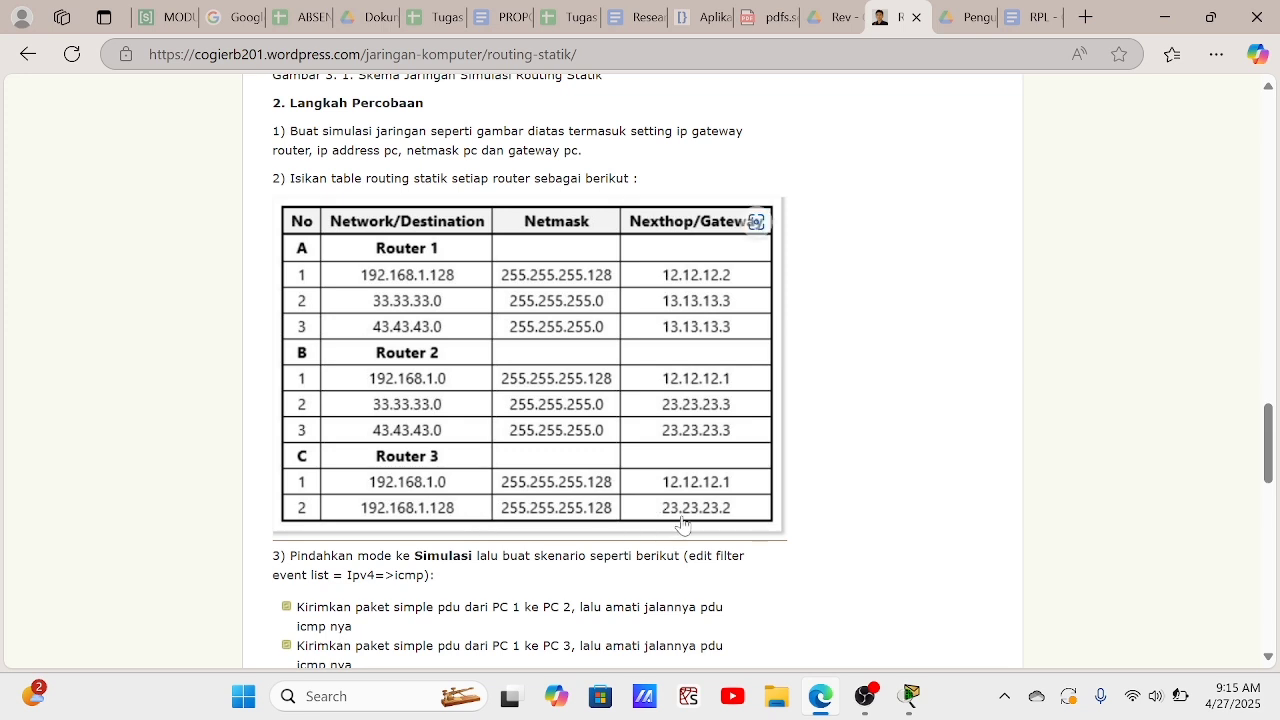
click(912, 700)
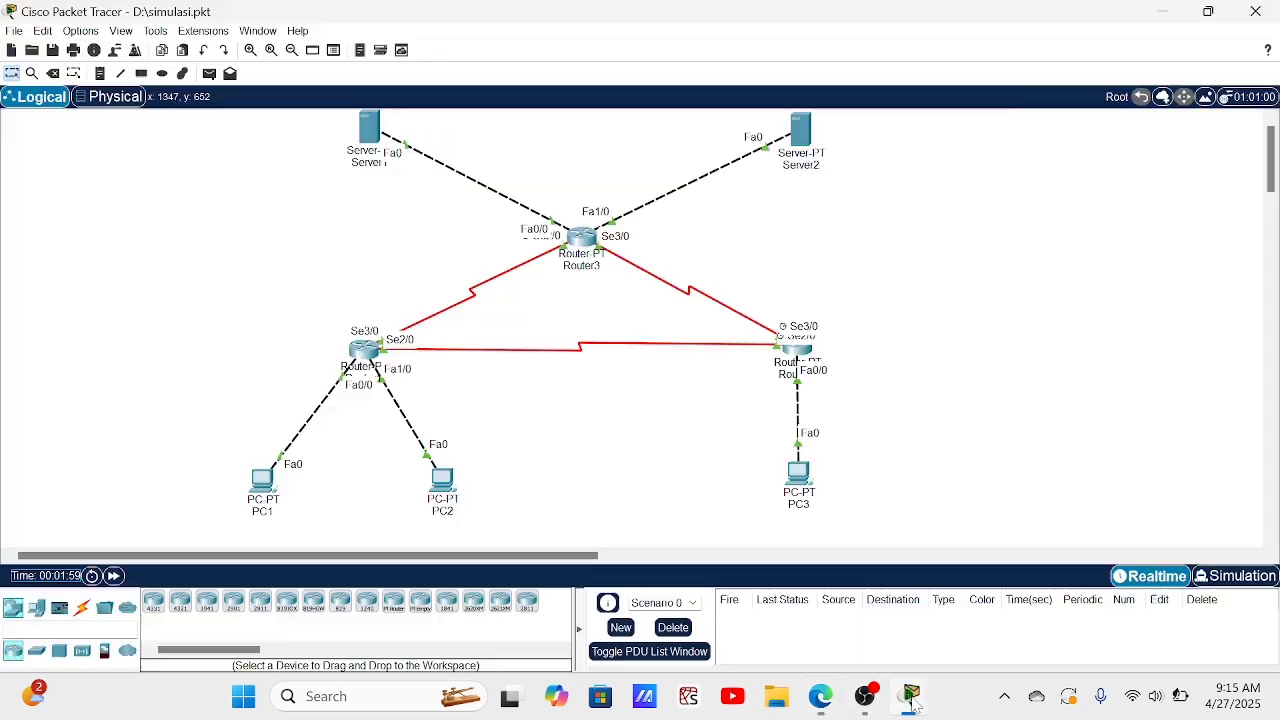
- Examine PC1's IP configuration and its global gateway settings, and close the device window
click(263, 487)
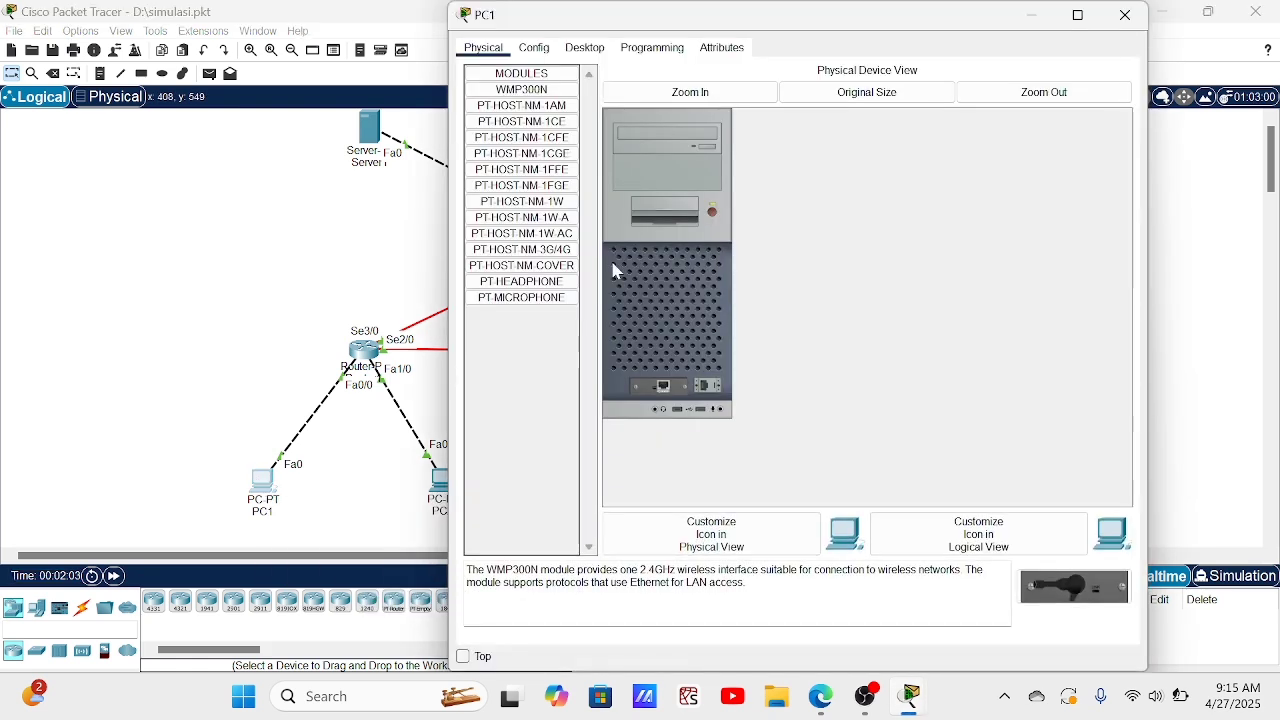
click(585, 50)
click(529, 110)
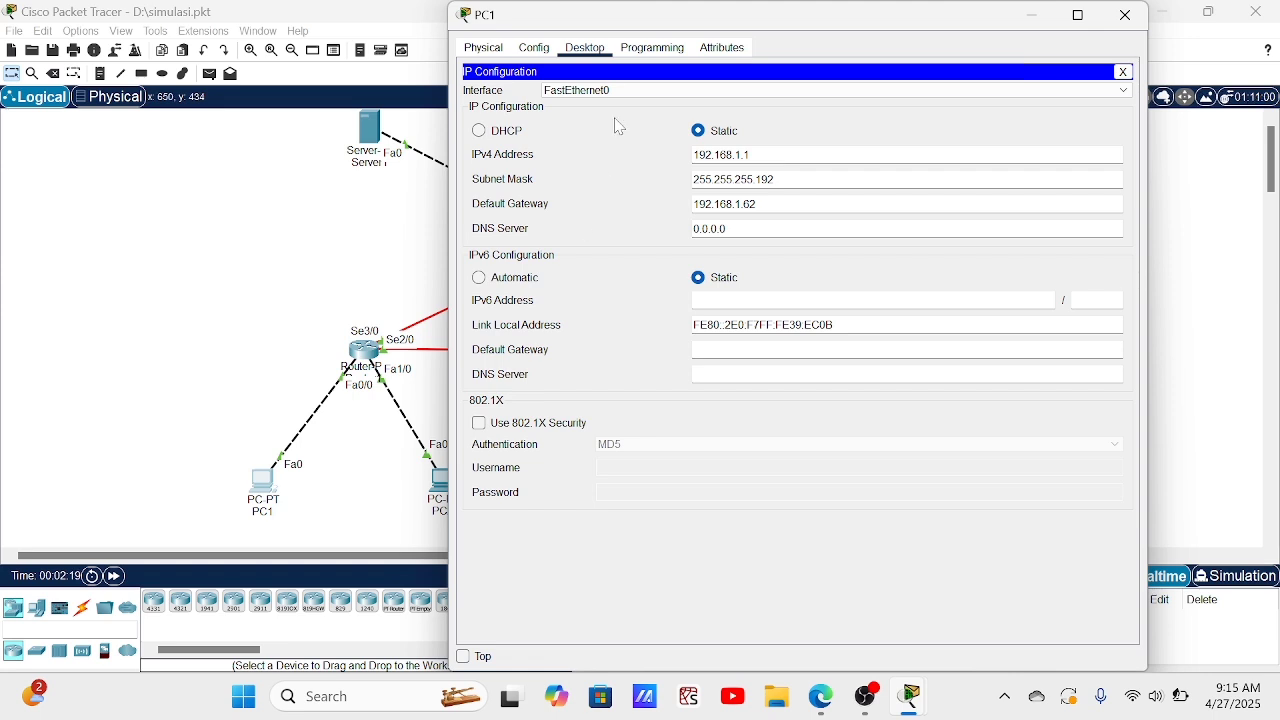
click(535, 49)
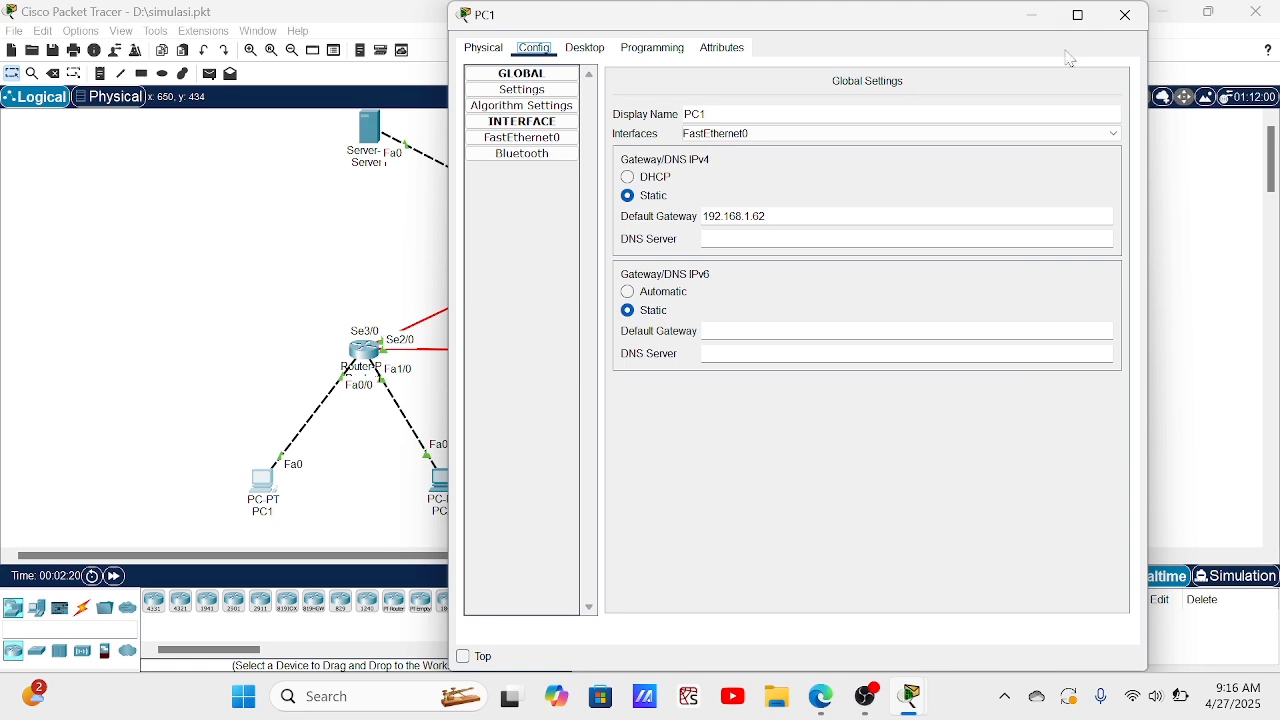
click(1127, 15)
- Examine PC2's IPv4 address, subnet mask and default gateway, and close the device window
click(452, 480)
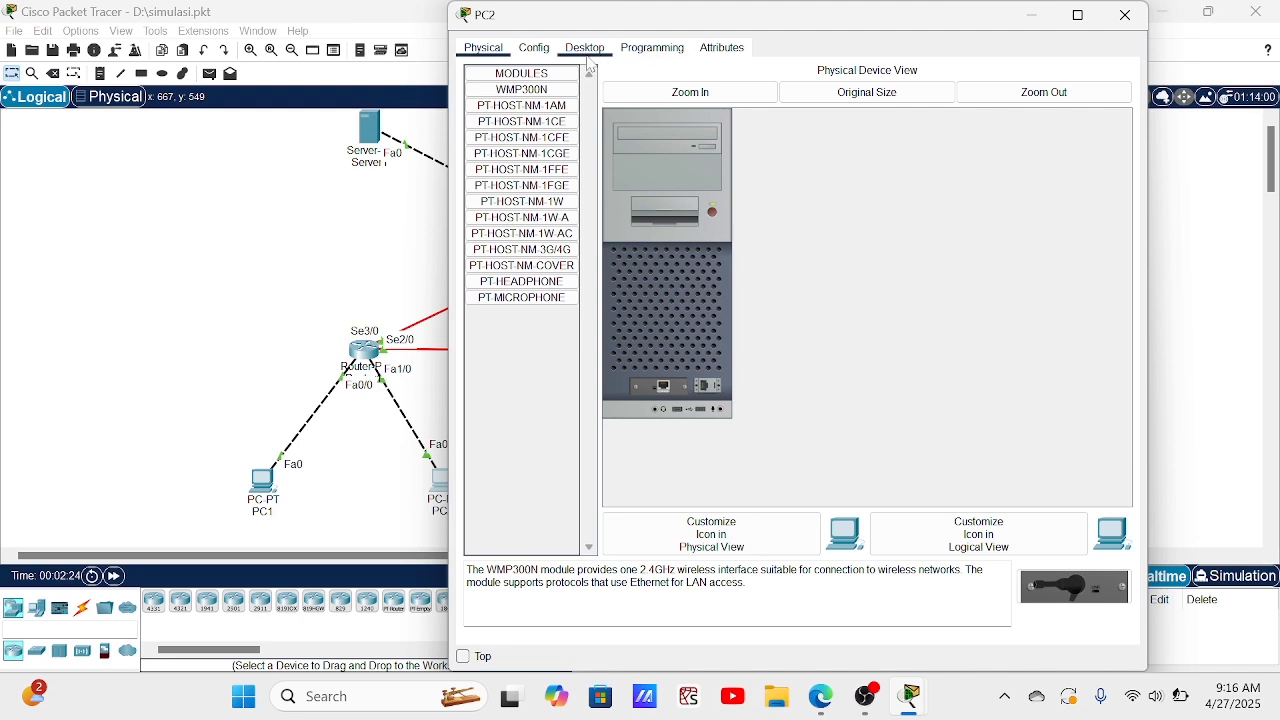
click(600, 49)
click(536, 138)
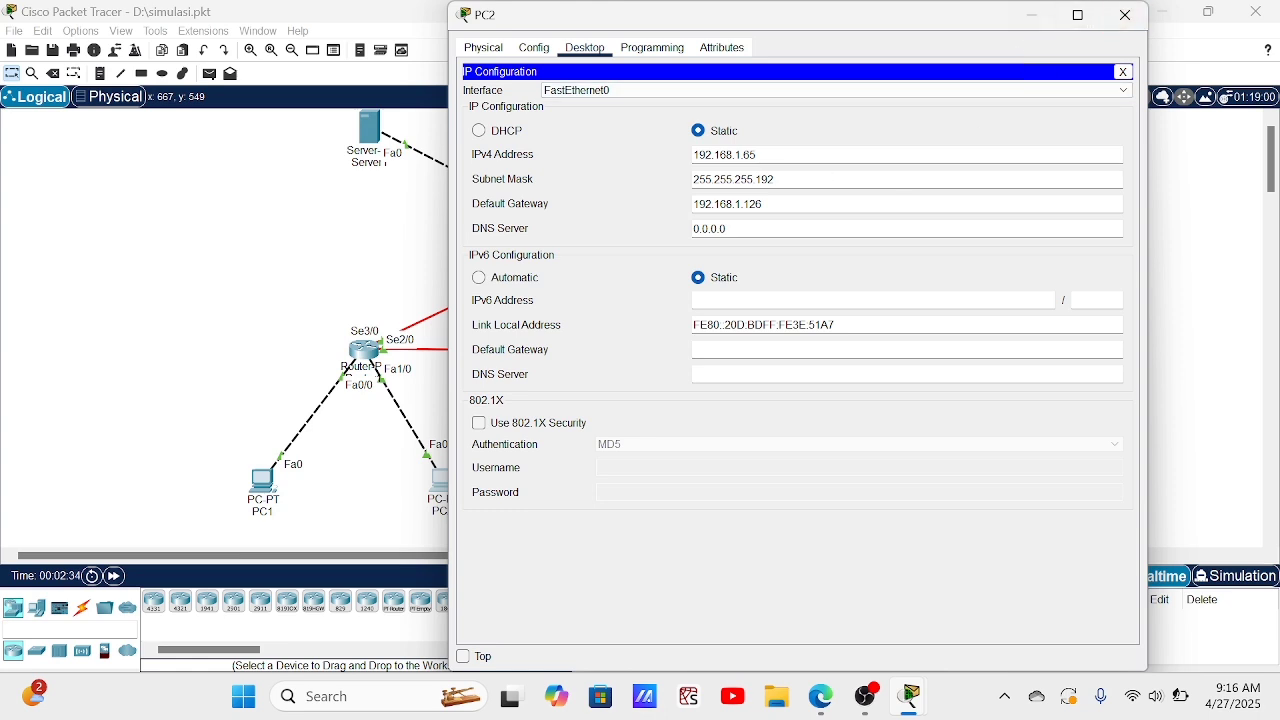
click(1125, 15)
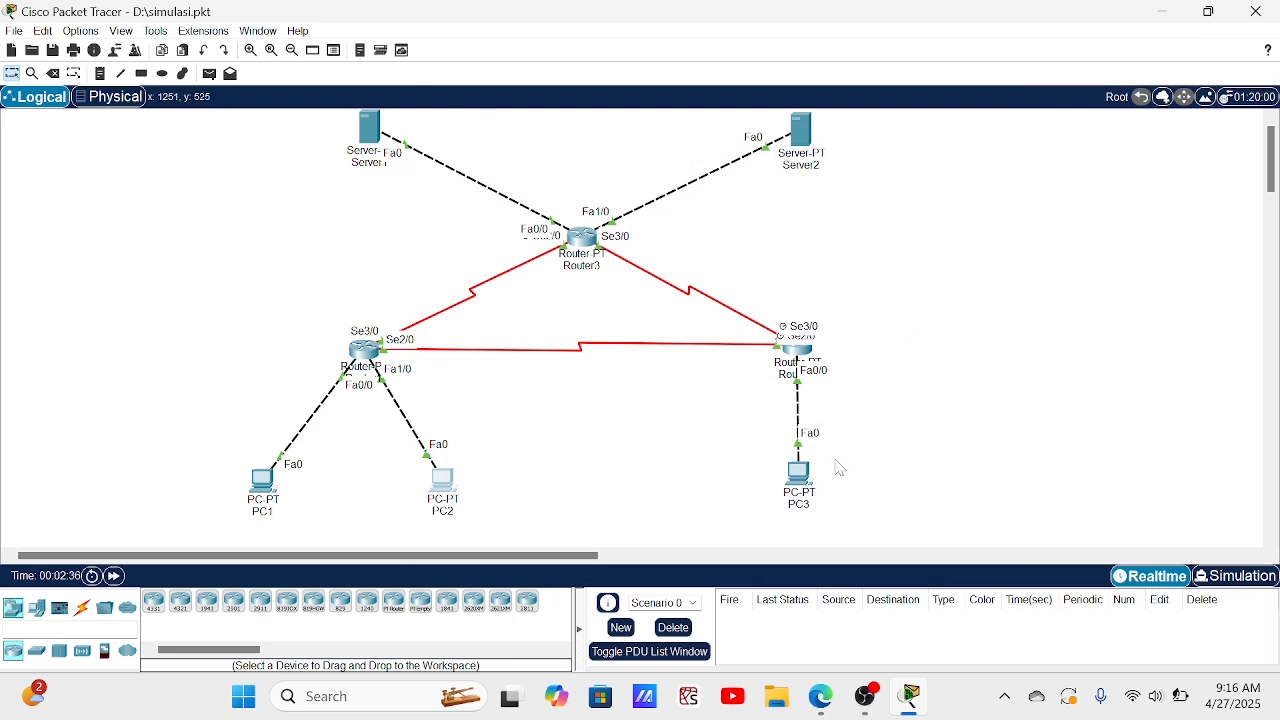
- Examine PC3's IPv4 address, subnet mask and default gateway, and close the device window
click(799, 474)
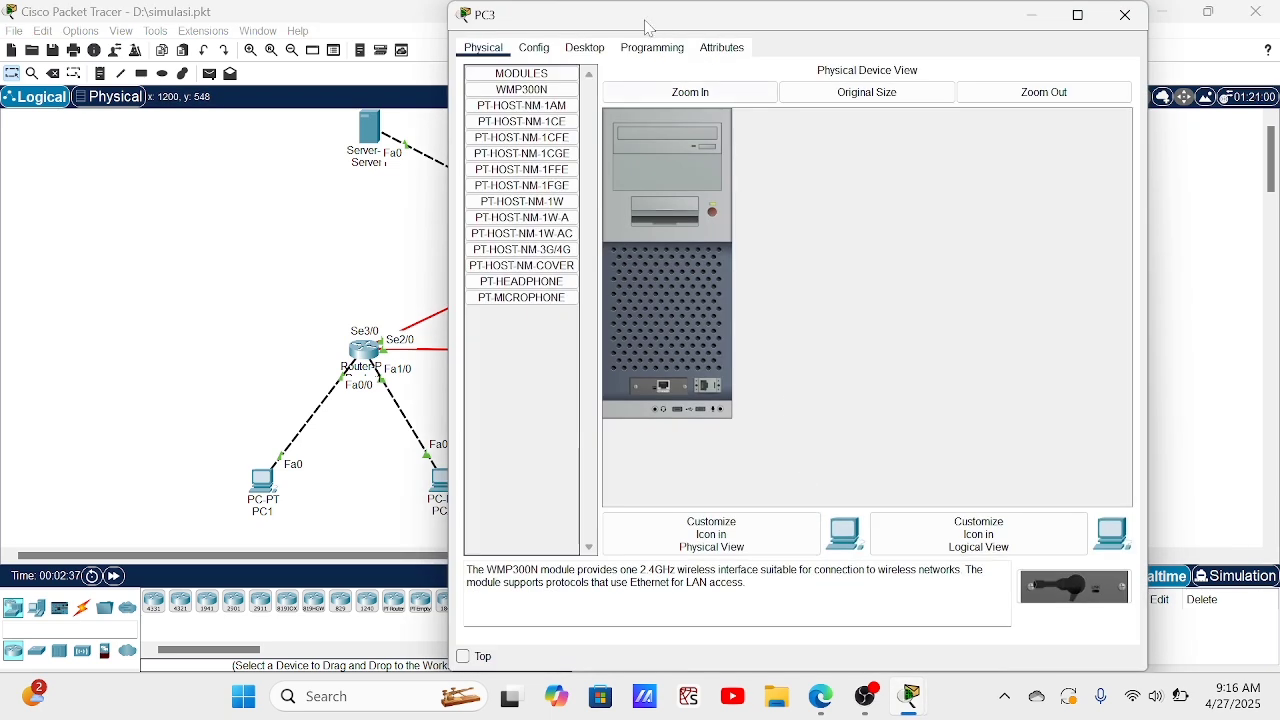
click(585, 48)
click(525, 105)
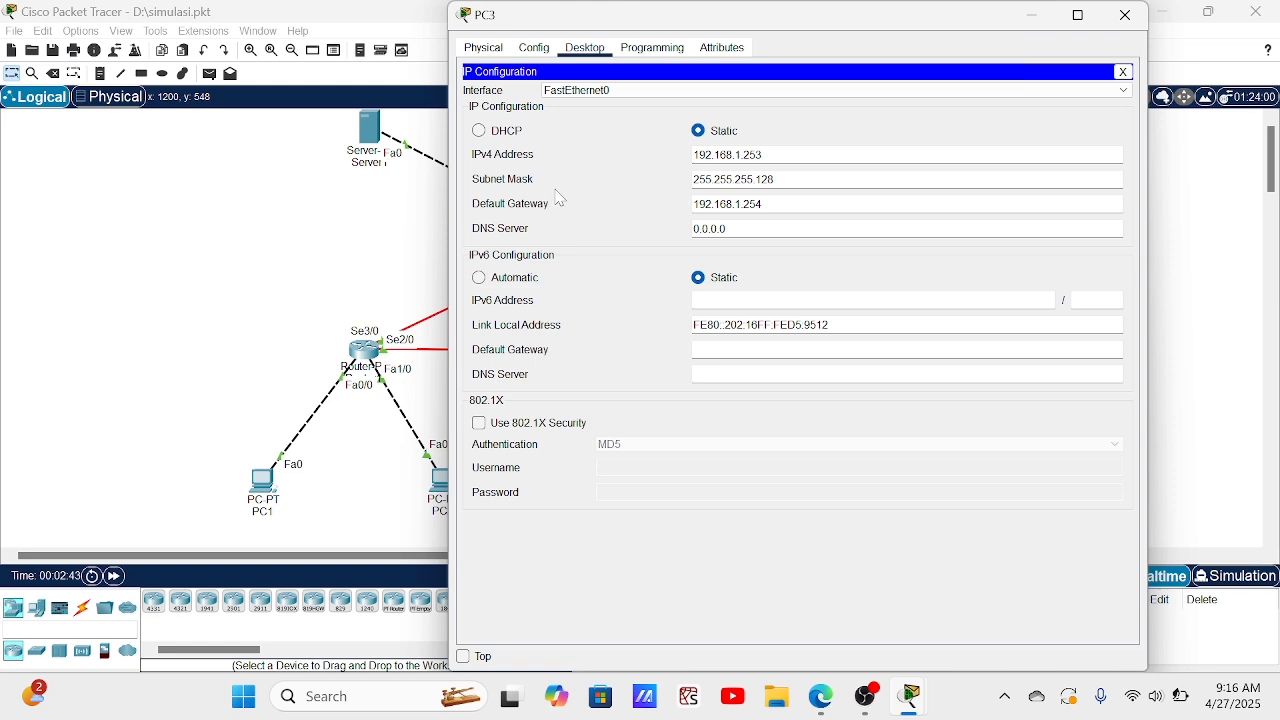
click(1127, 16)
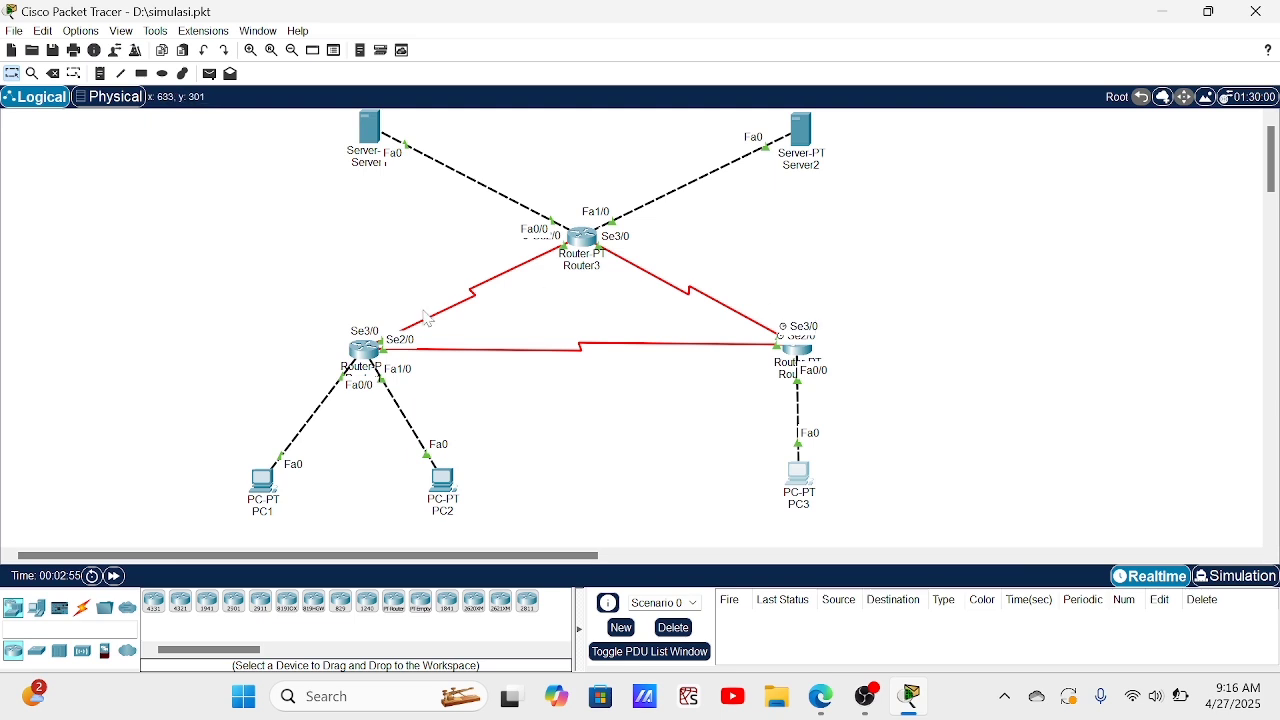
- Review Router1's IP settings on FastEthernet0/0, FastEthernet1/0, Serial2/0 and Serial3/0 and its static routes, and close the device window
click(366, 352)
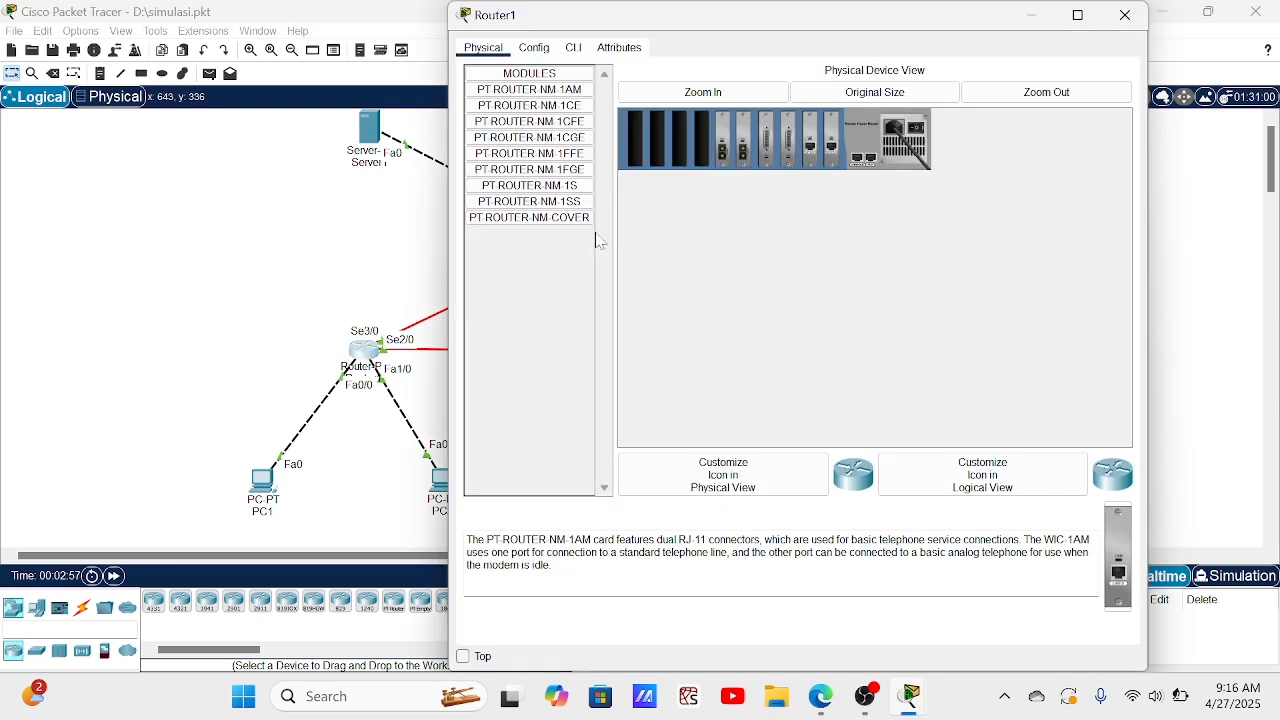
click(540, 54)
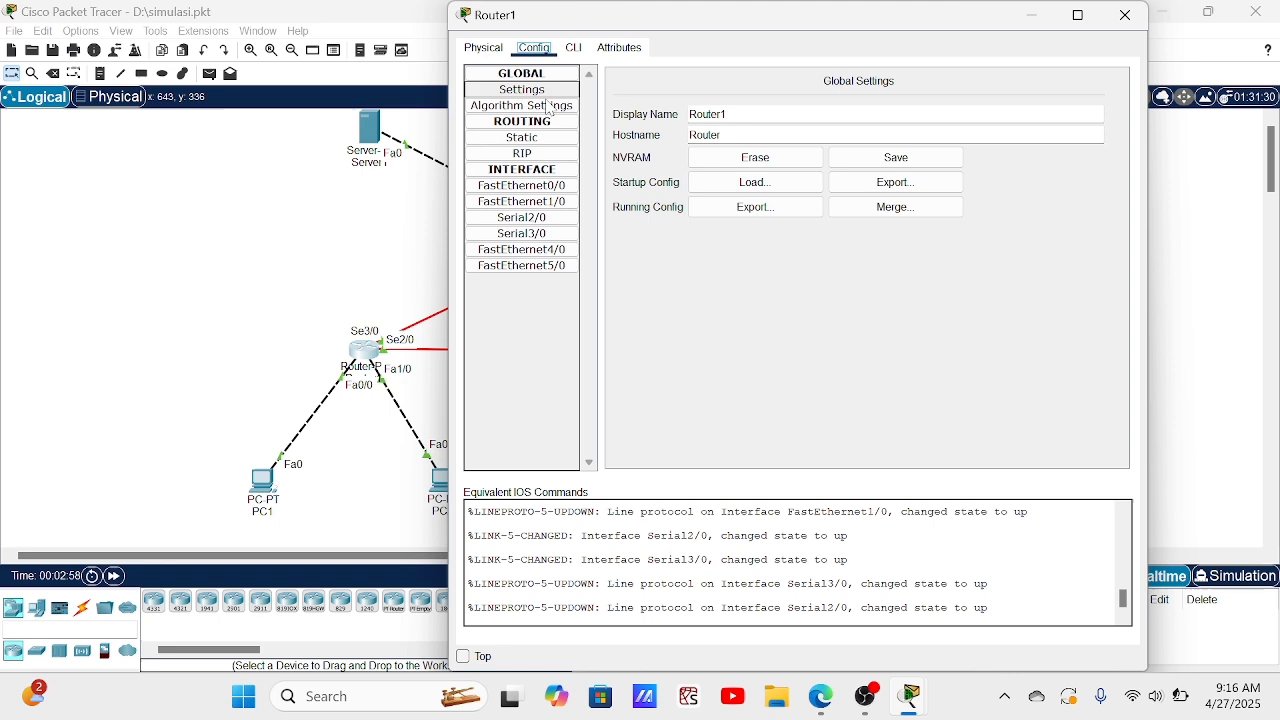
click(556, 188)
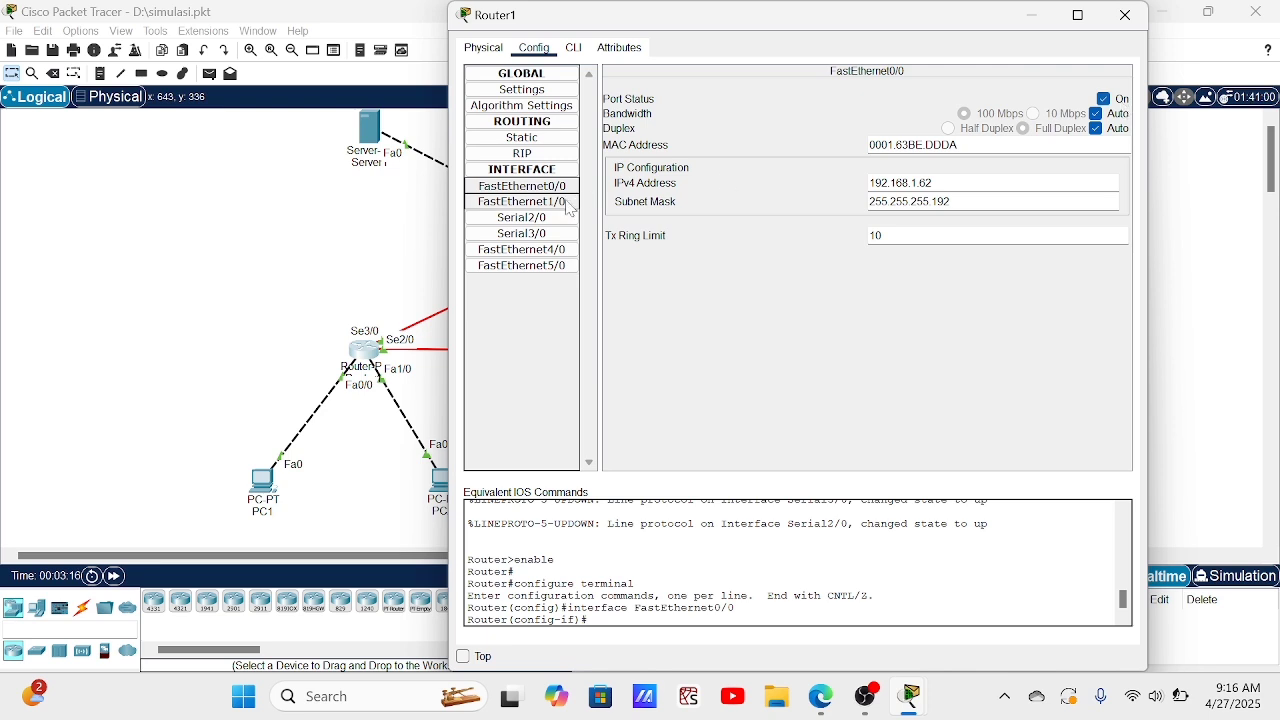
click(522, 202)
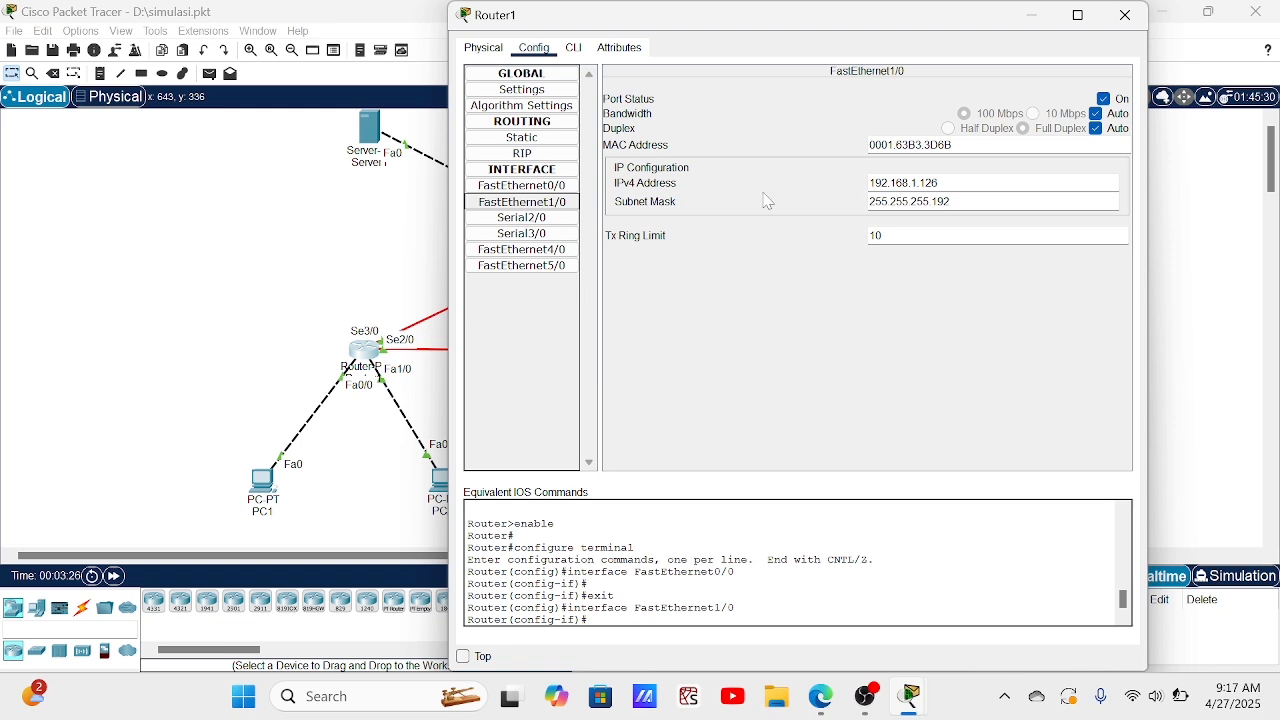
click(550, 220)
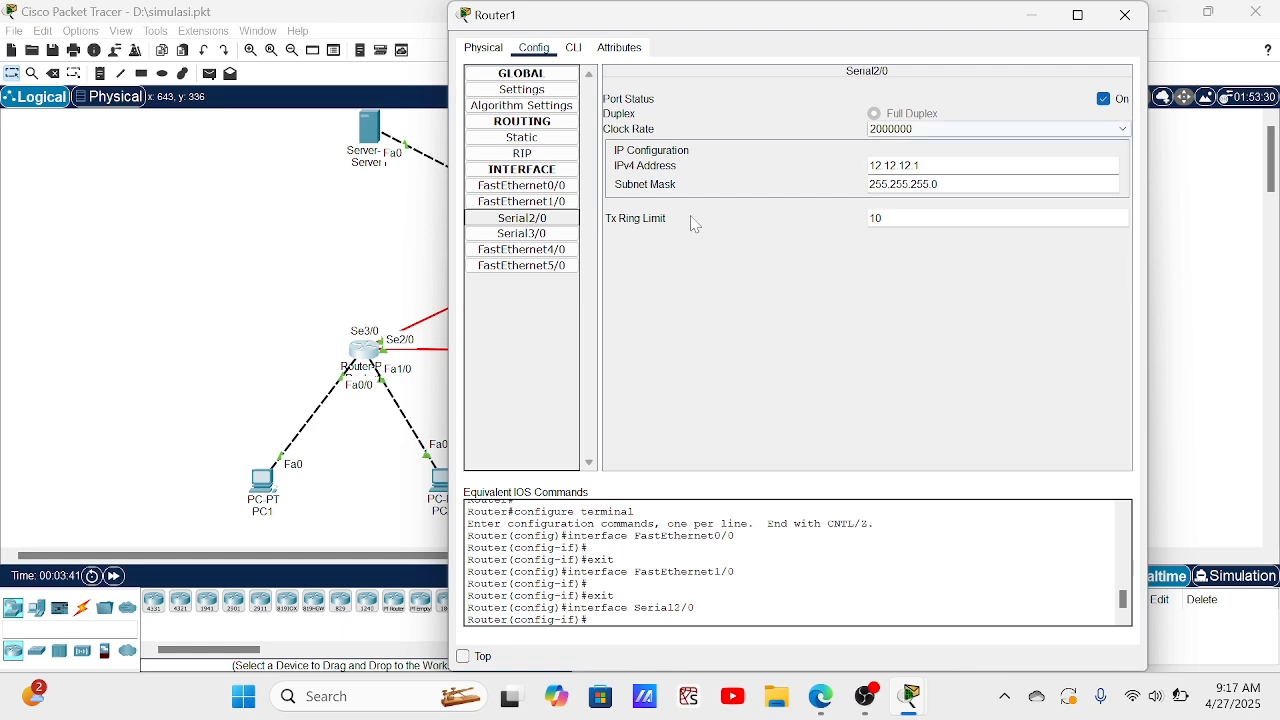
click(575, 234)
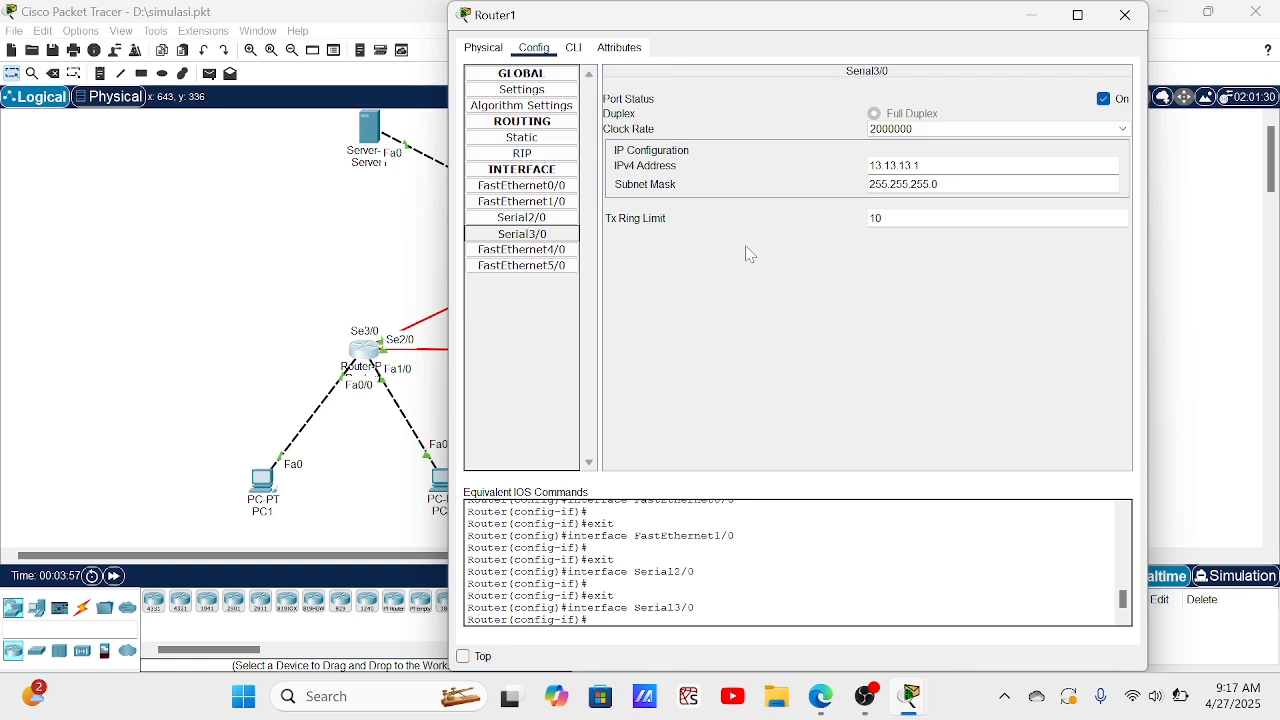
click(553, 140)
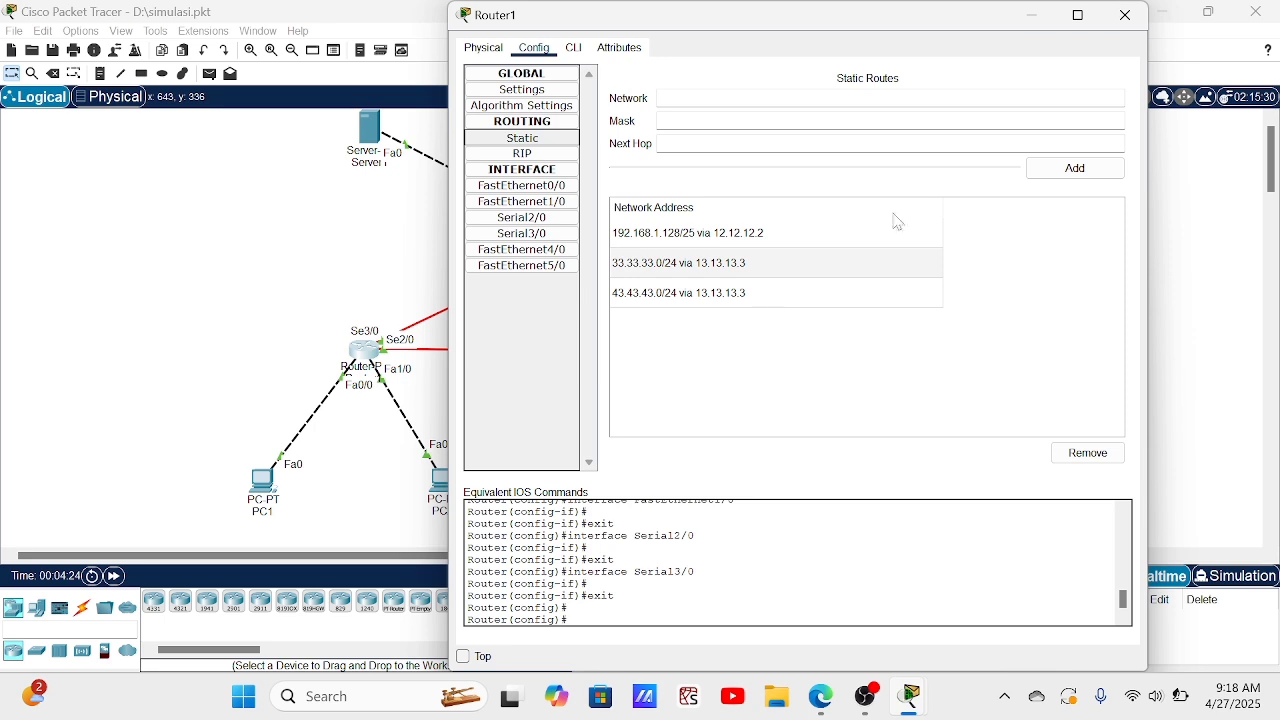
click(1139, 27)
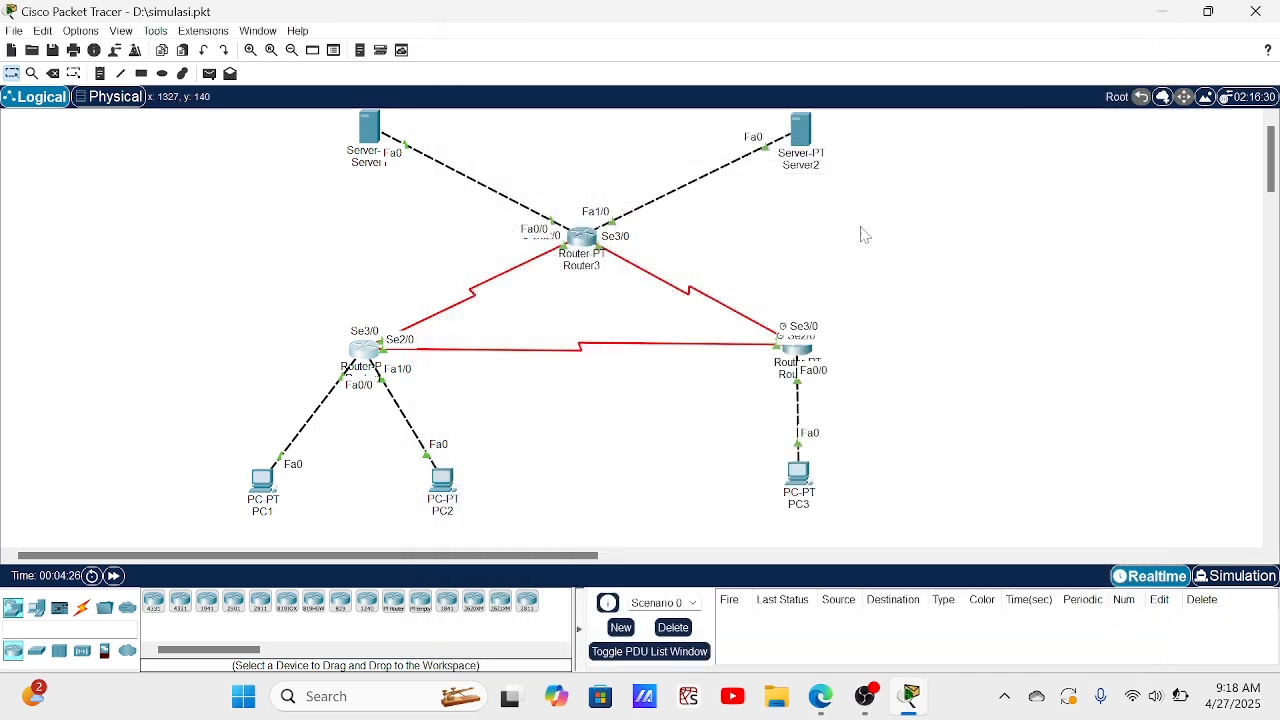
- Review Router2's IP settings on FastEthernet0/0, Serial2/0 and Serial3/0 and its static routes, and close the device window
click(800, 350)
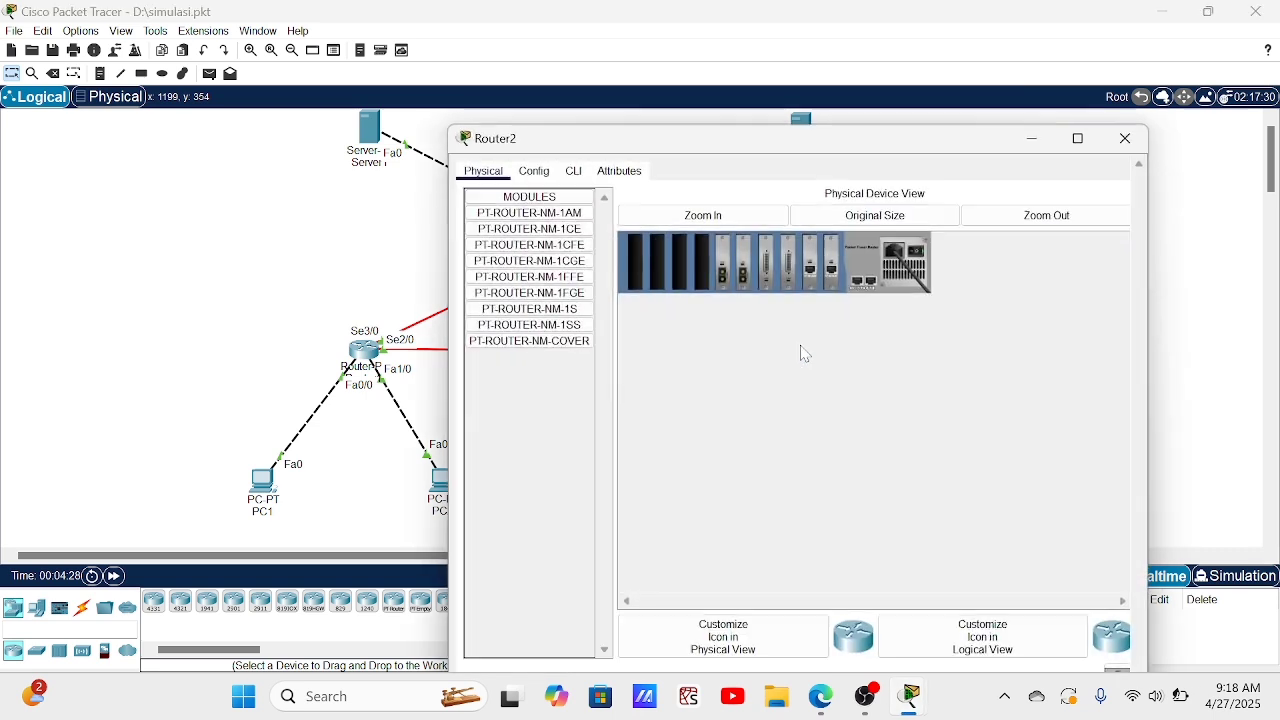
click(535, 48)
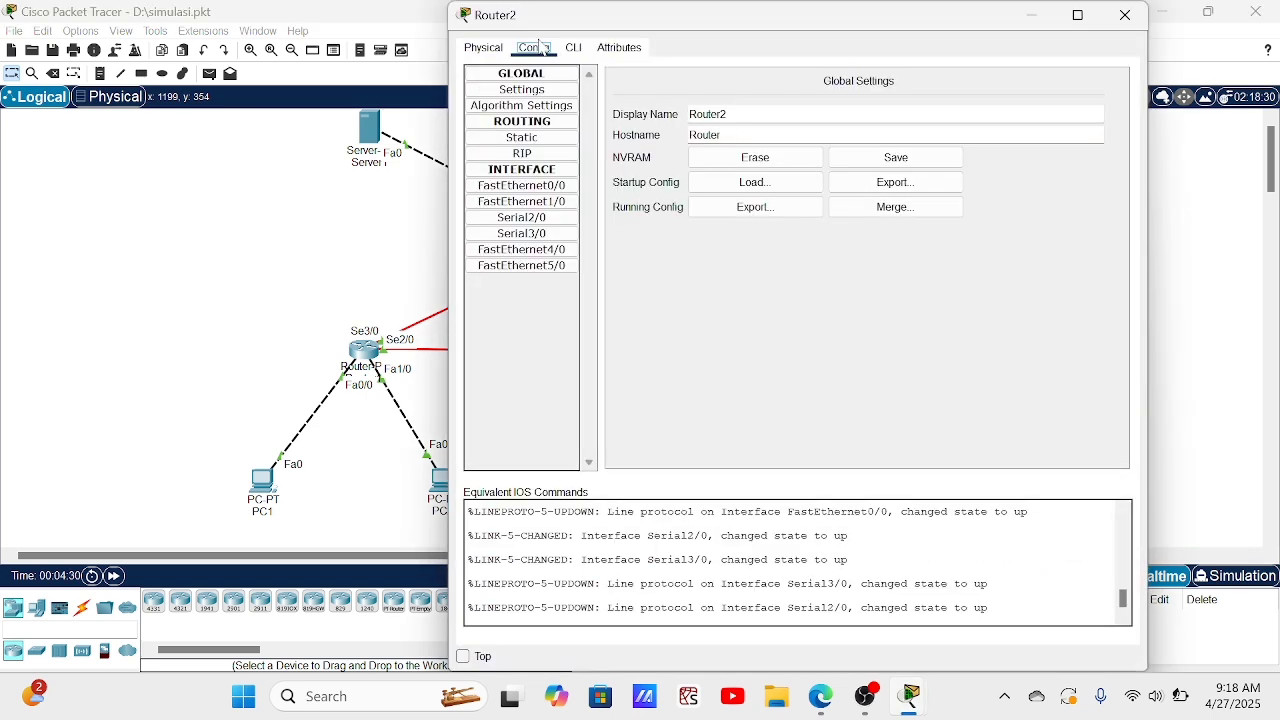
click(545, 188)
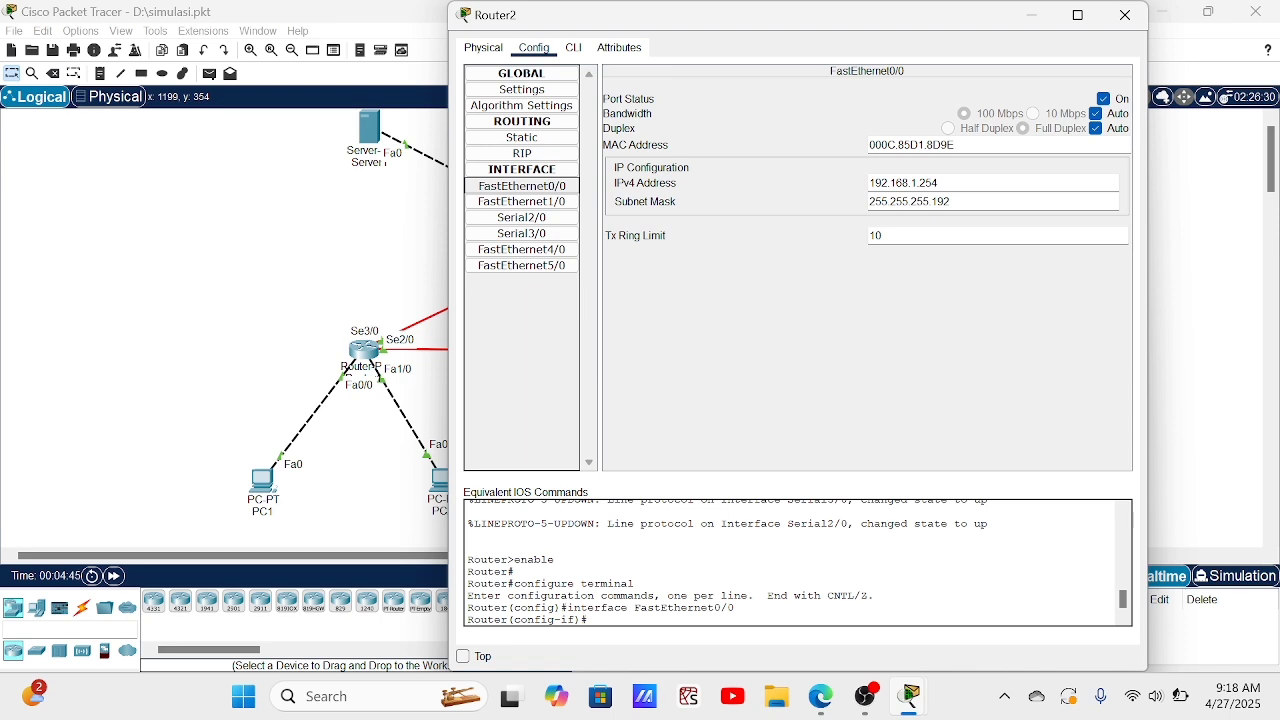
click(538, 218)
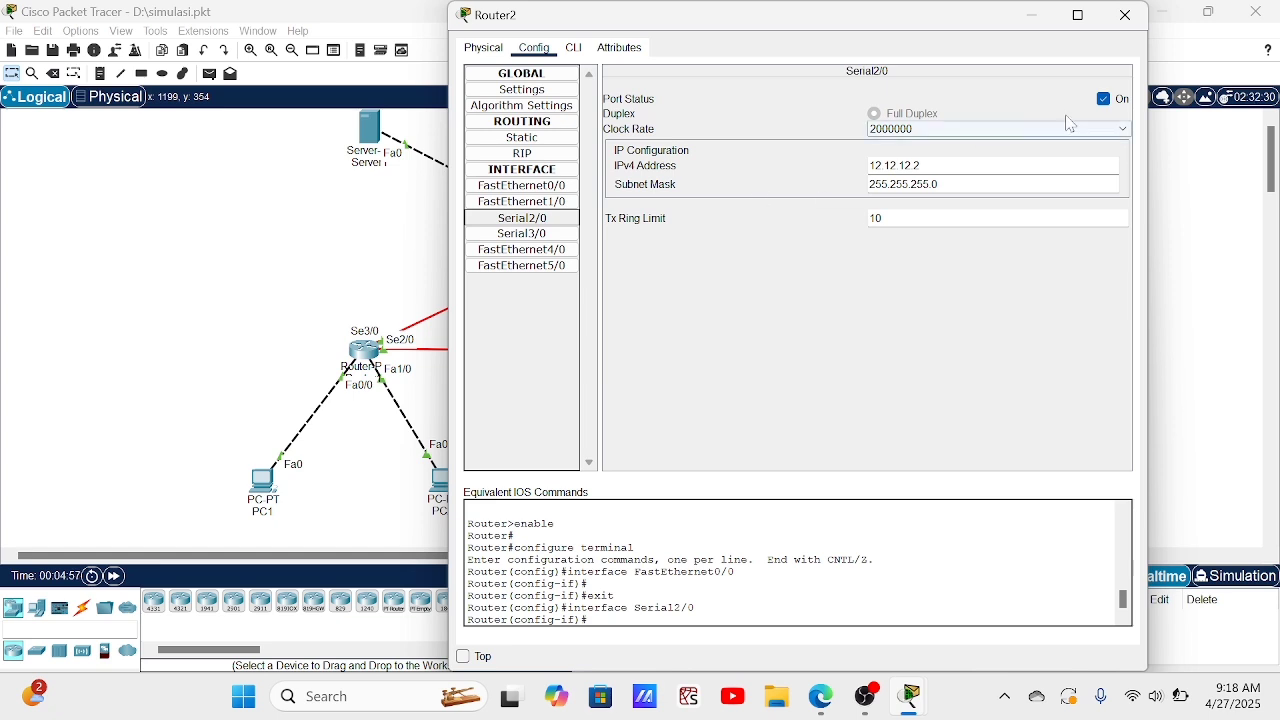
click(547, 236)
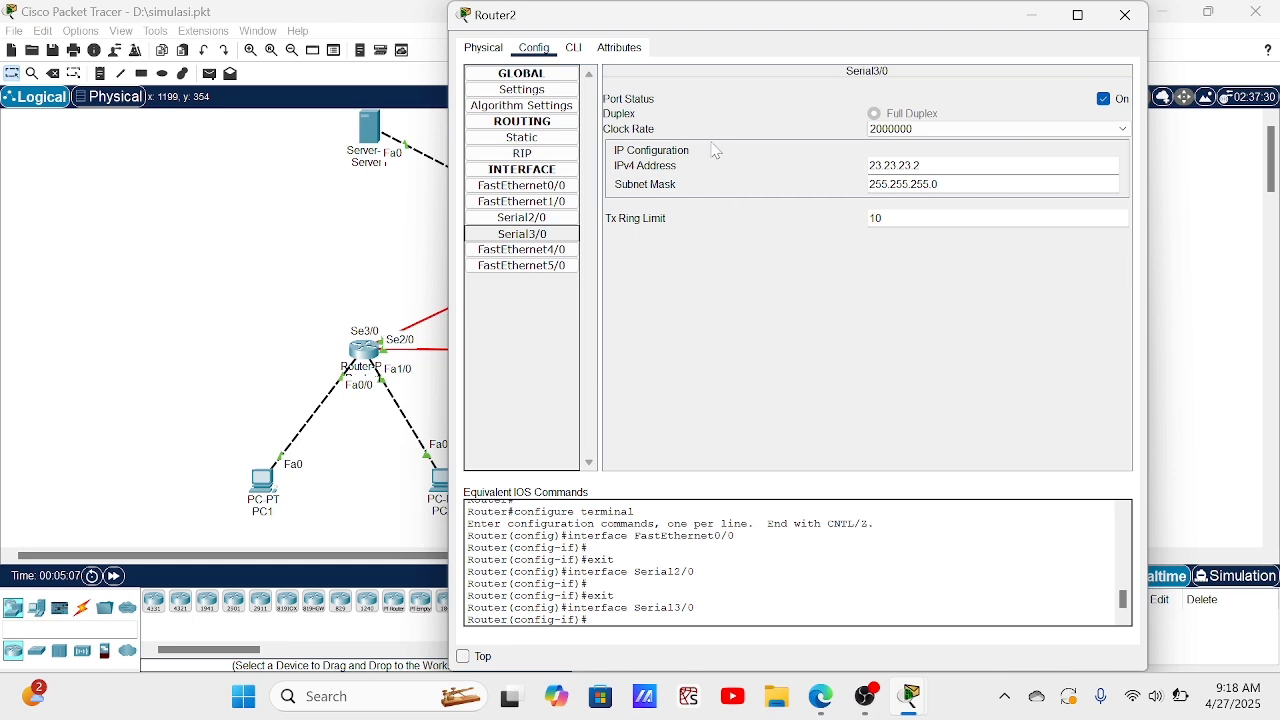
click(538, 141)
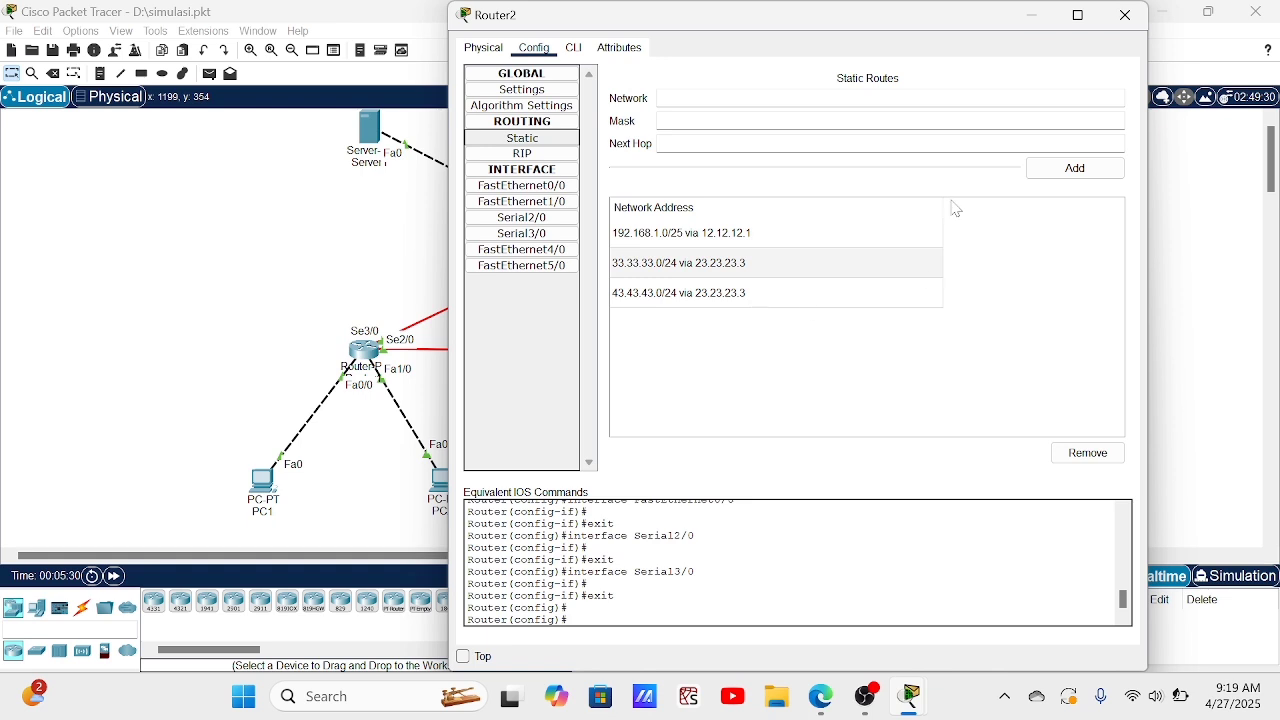
click(1123, 24)
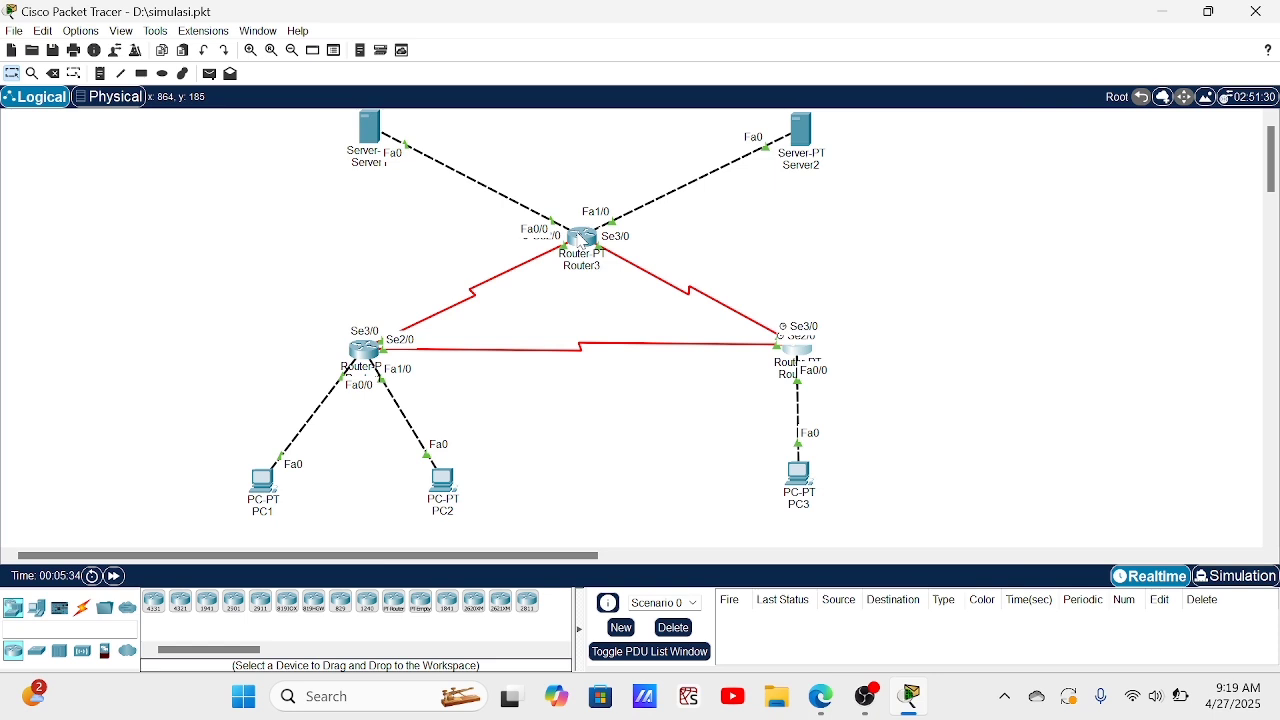
- Review Router3's IP settings on FastEthernet0/0, FastEthernet1/0, Serial2/0 and Serial3/0 and its static routes, and close the device window
click(581, 241)
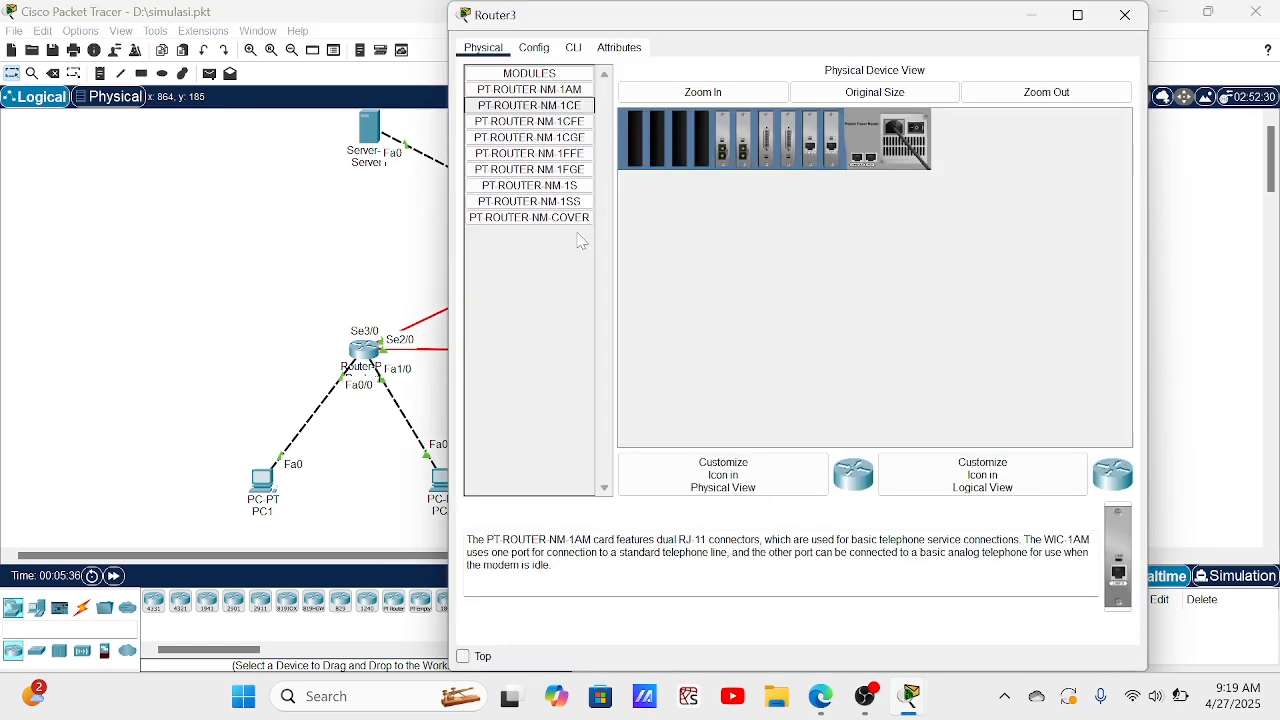
click(548, 52)
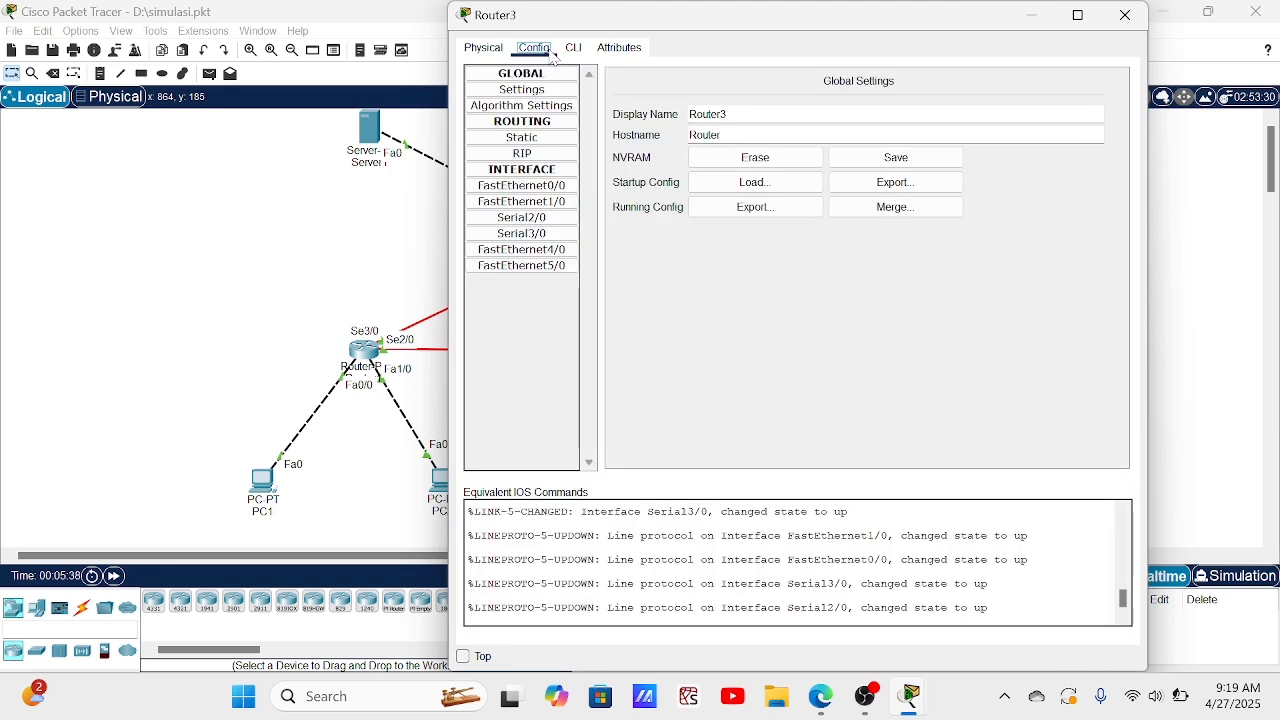
click(549, 189)
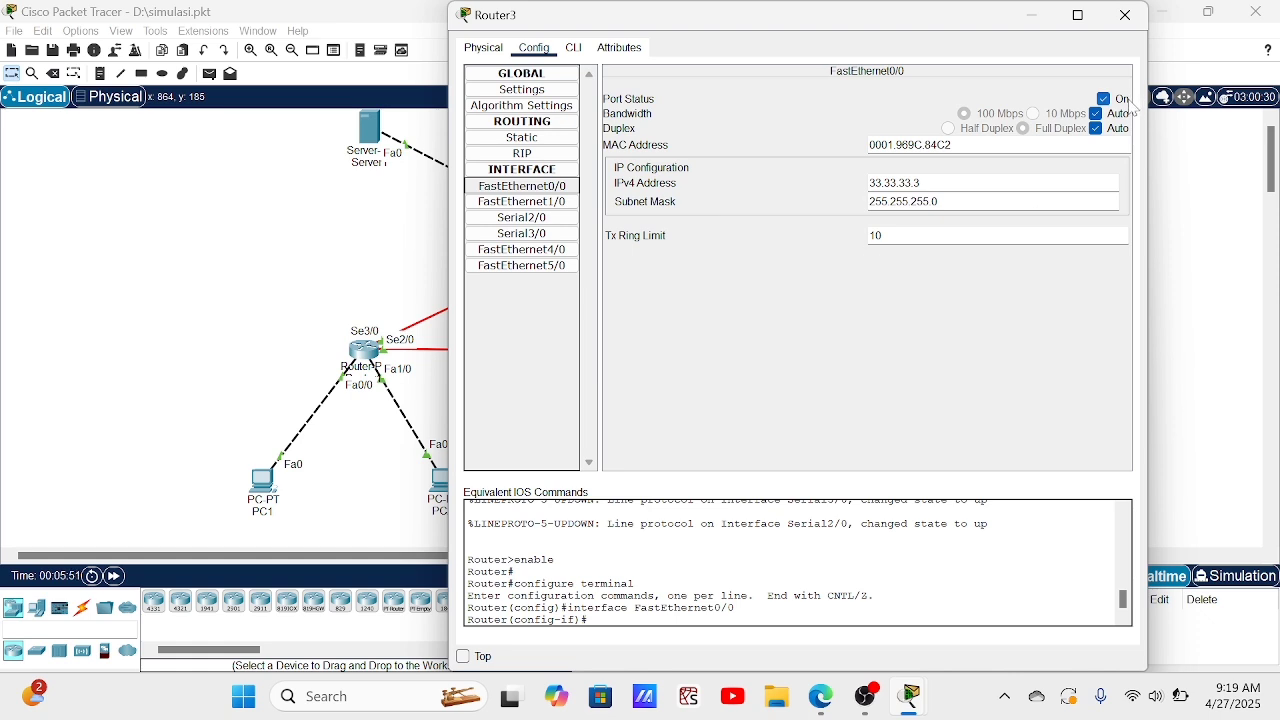
click(569, 208)
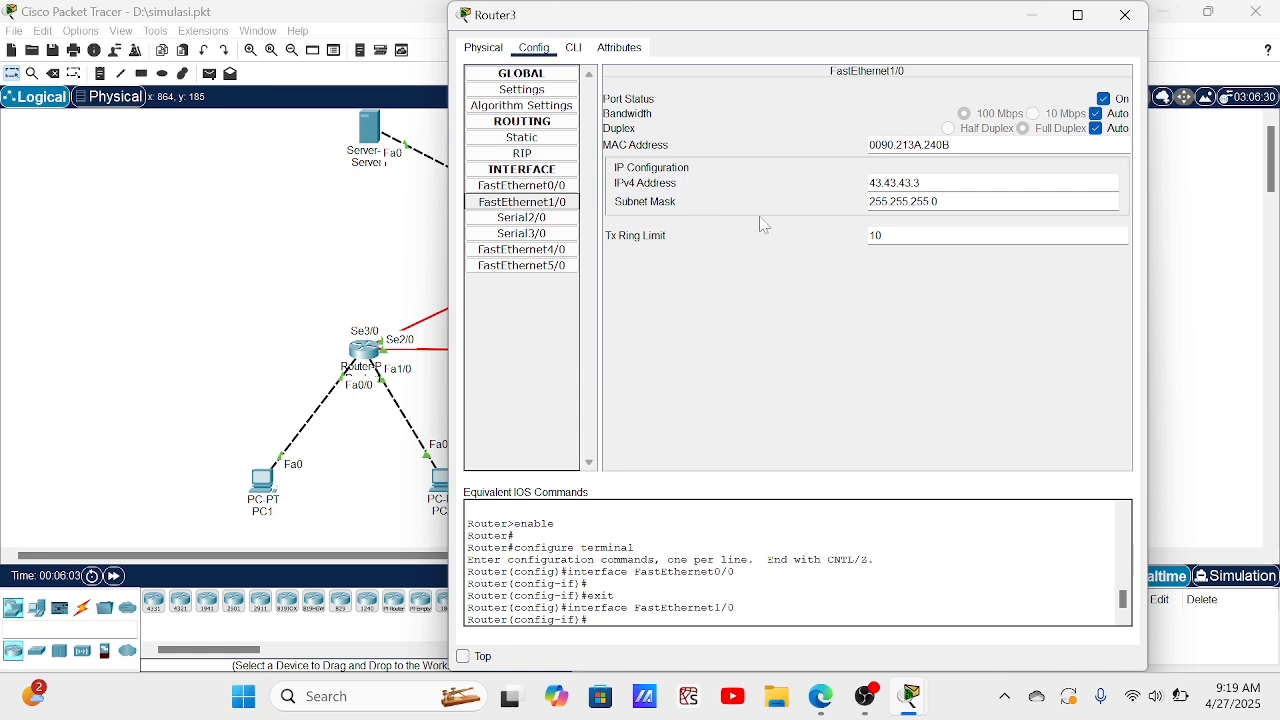
click(517, 222)
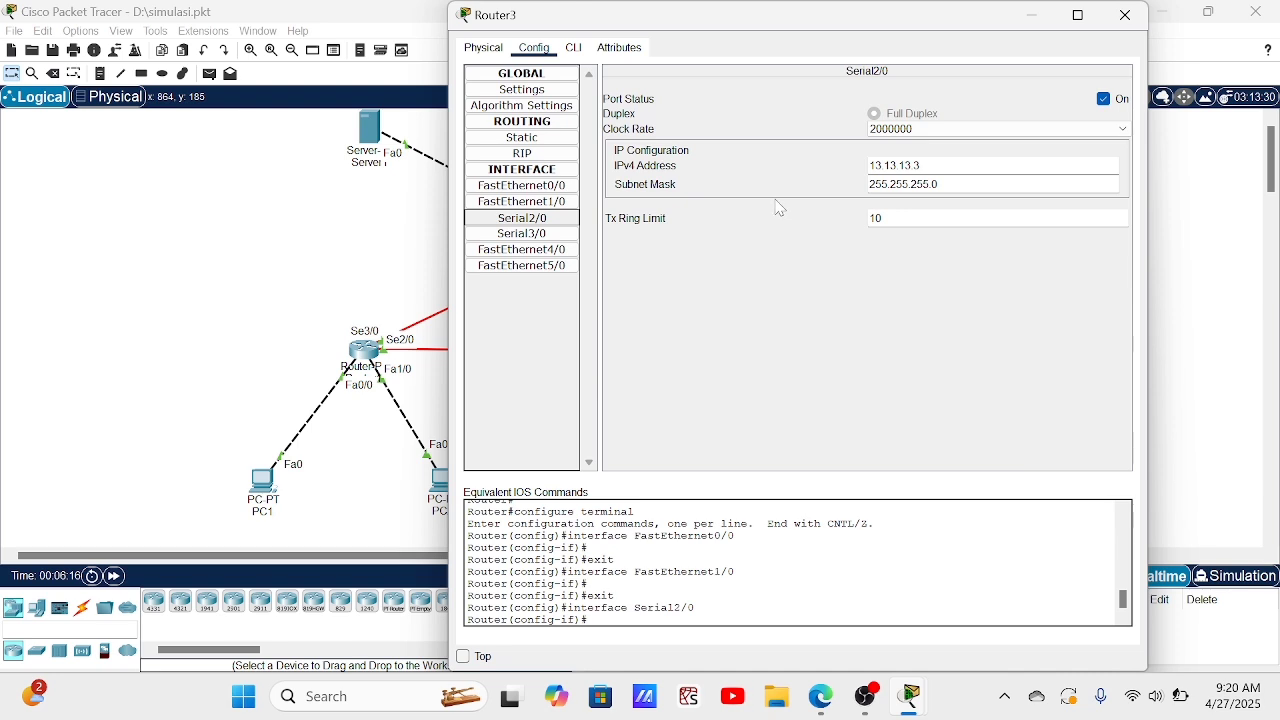
click(538, 236)
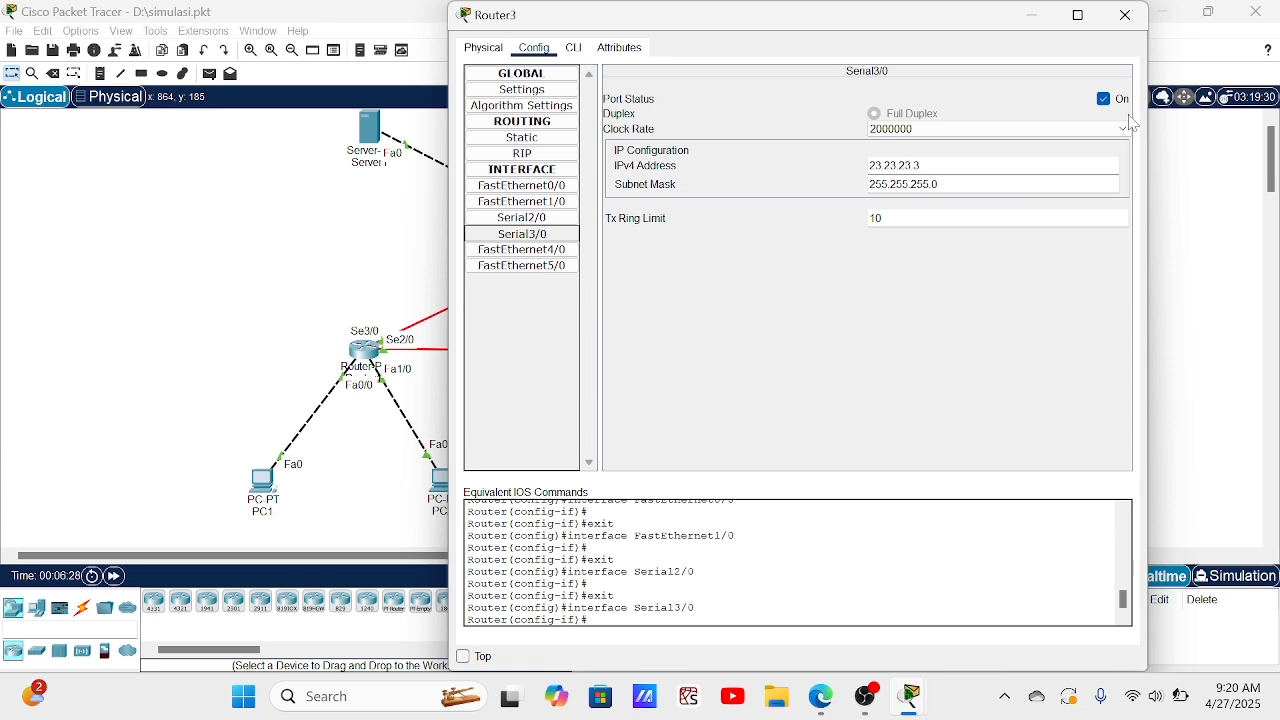
click(538, 141)
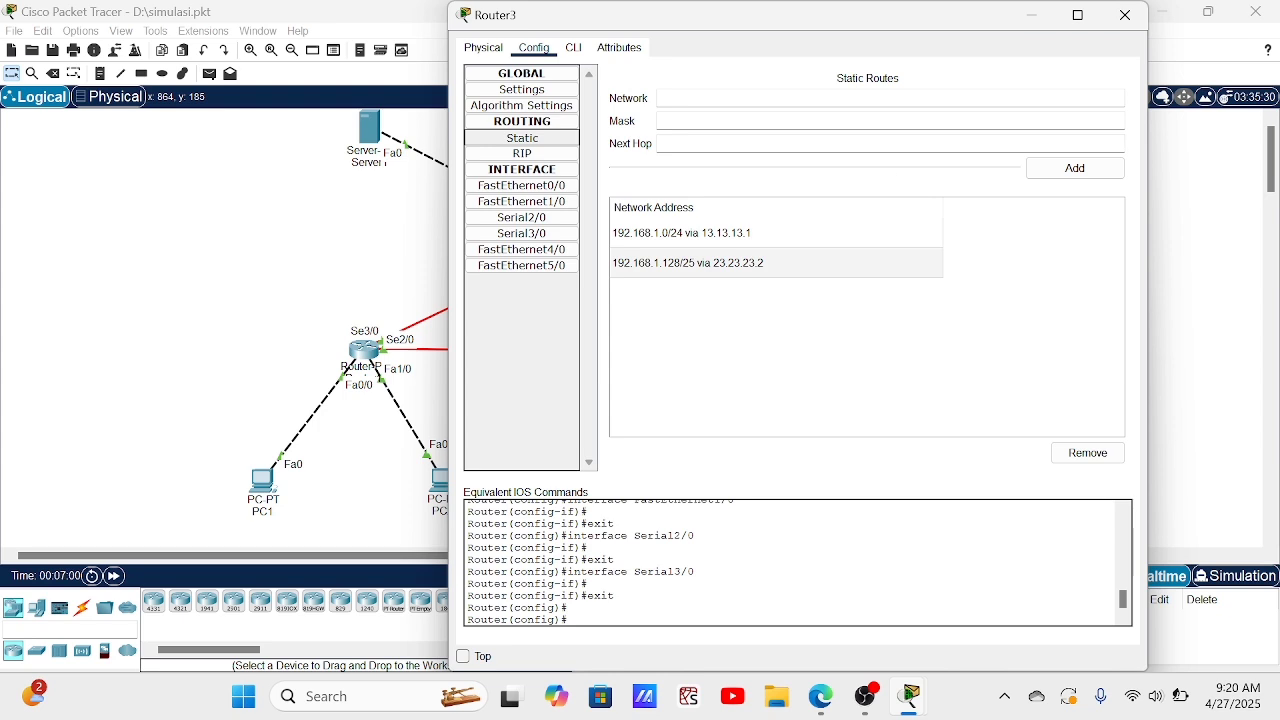
click(1122, 28)
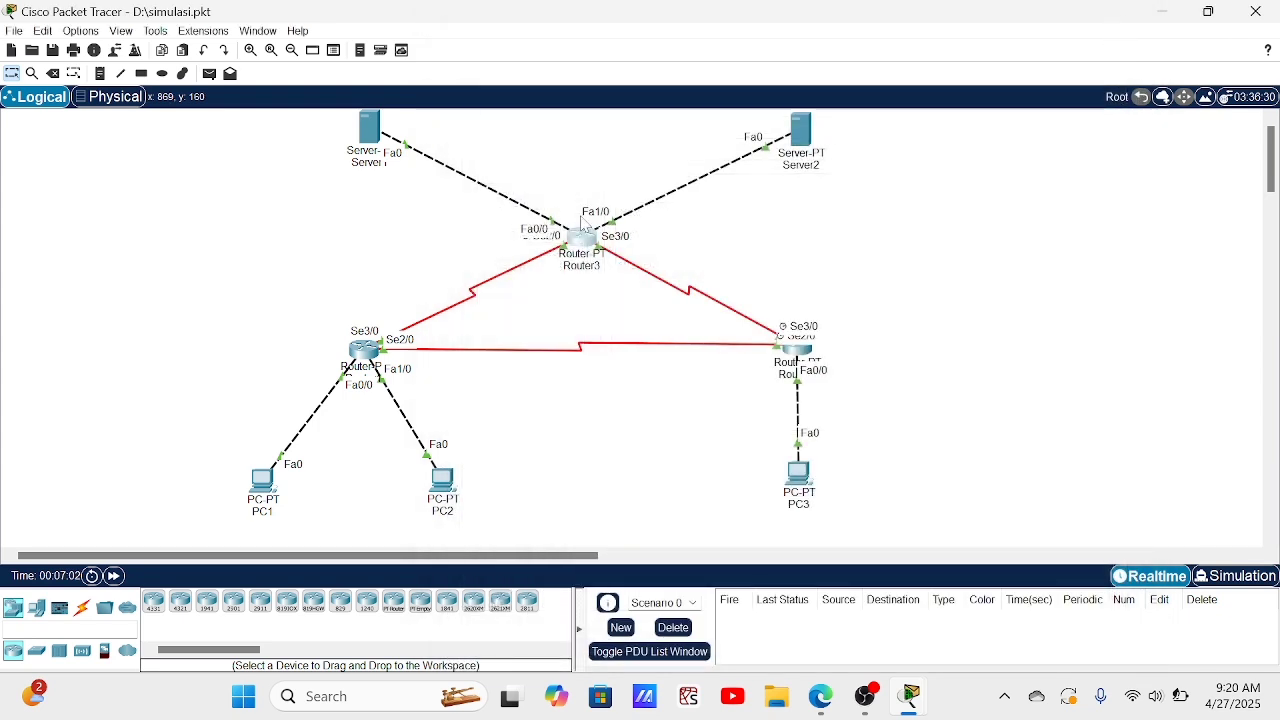
- Examine Server1's IPv4 address, subnet mask and default gateway, and close the device window
click(368, 130)
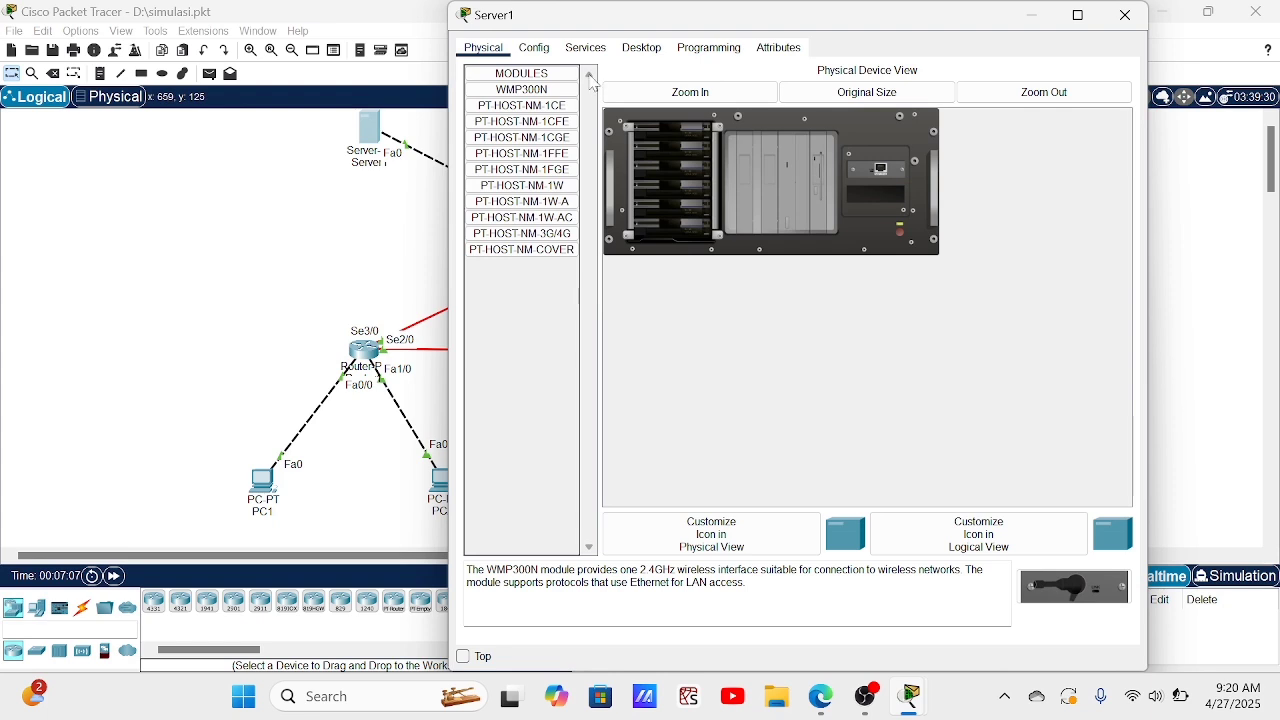
click(642, 50)
click(541, 102)
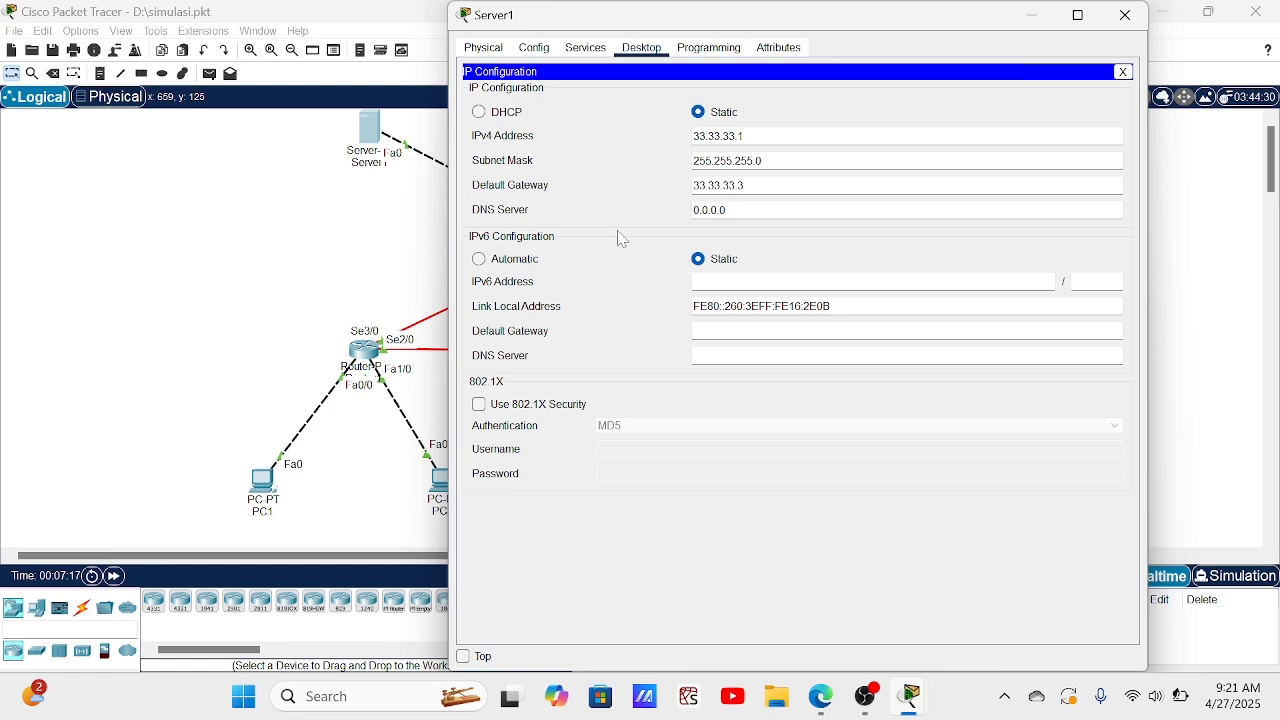
click(1125, 34)
- Examine Server2's IPv4 address, subnet mask and default gateway, and close the device window
click(801, 128)
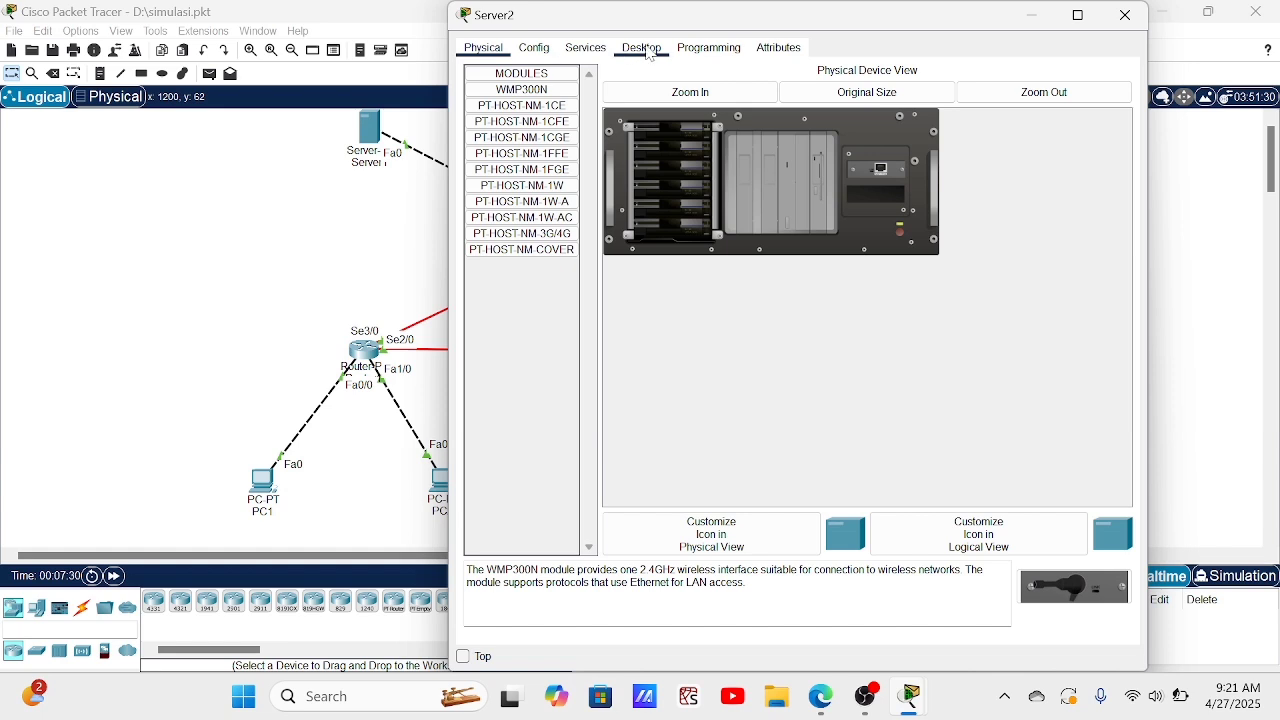
click(644, 49)
click(540, 111)
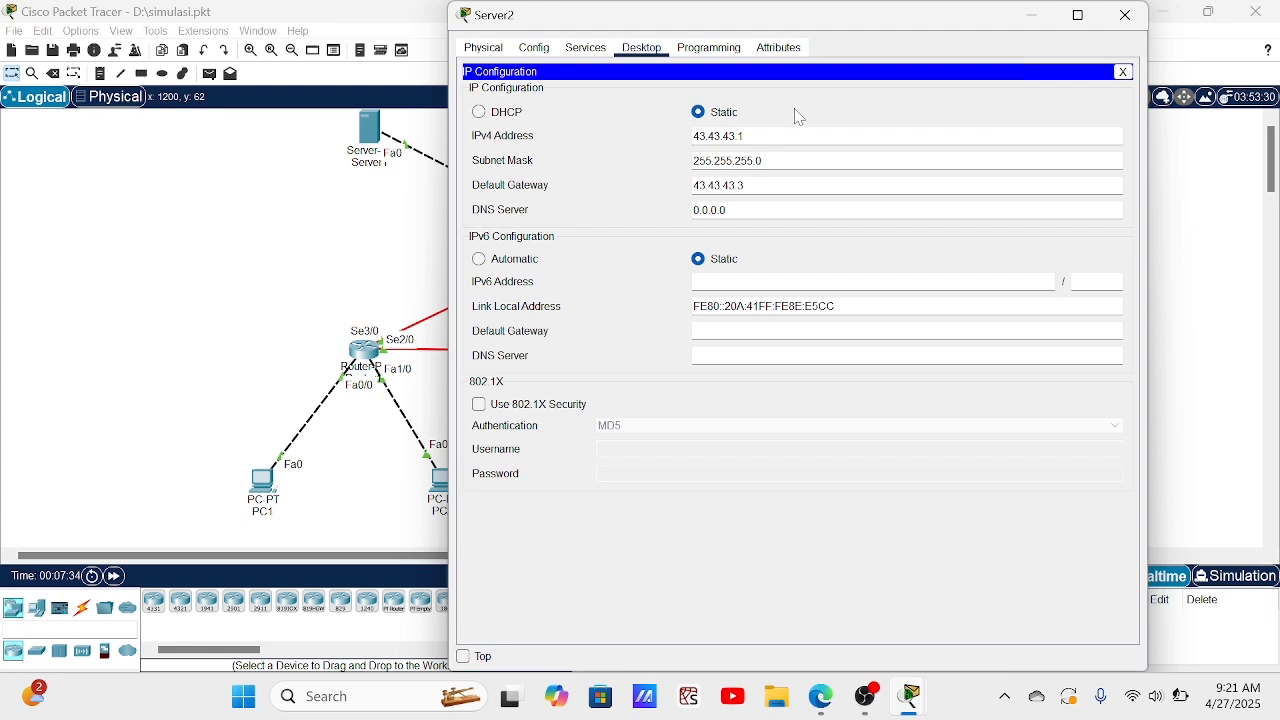
click(1127, 17)
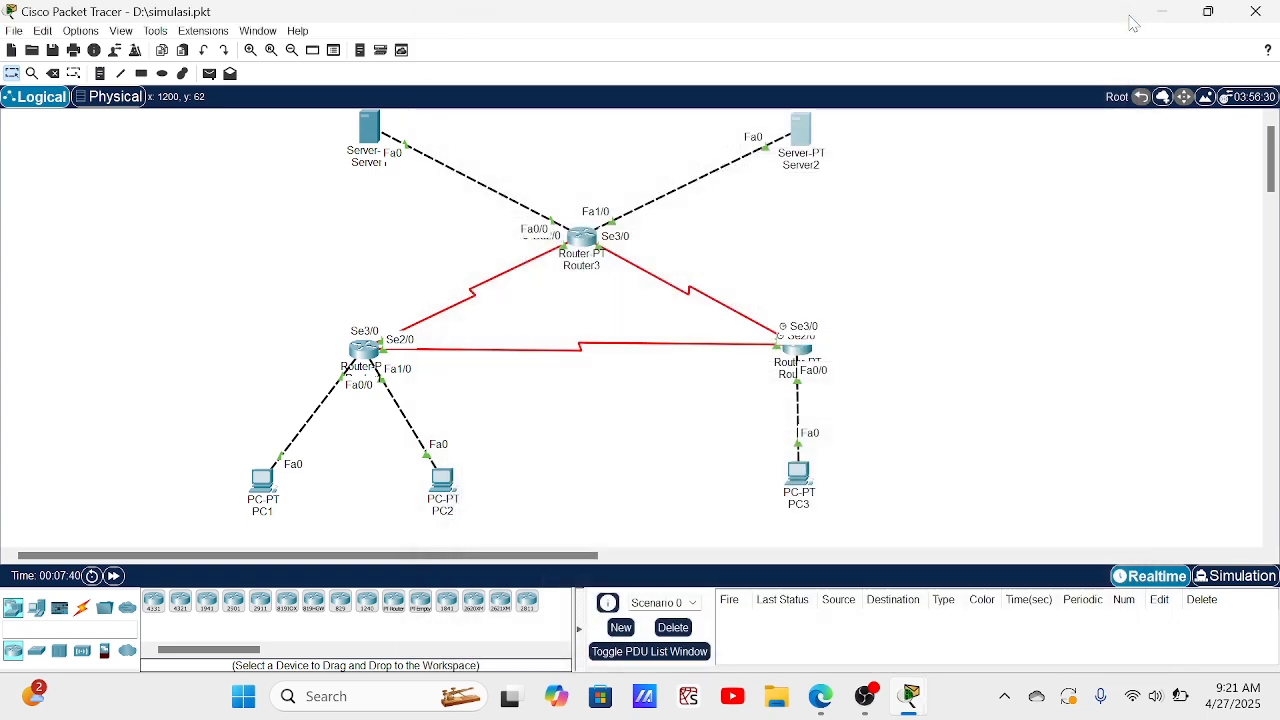
- Switch to the routing exercise page in the browser and read the list of simple PDU scenarios under point 3
click(822, 700)
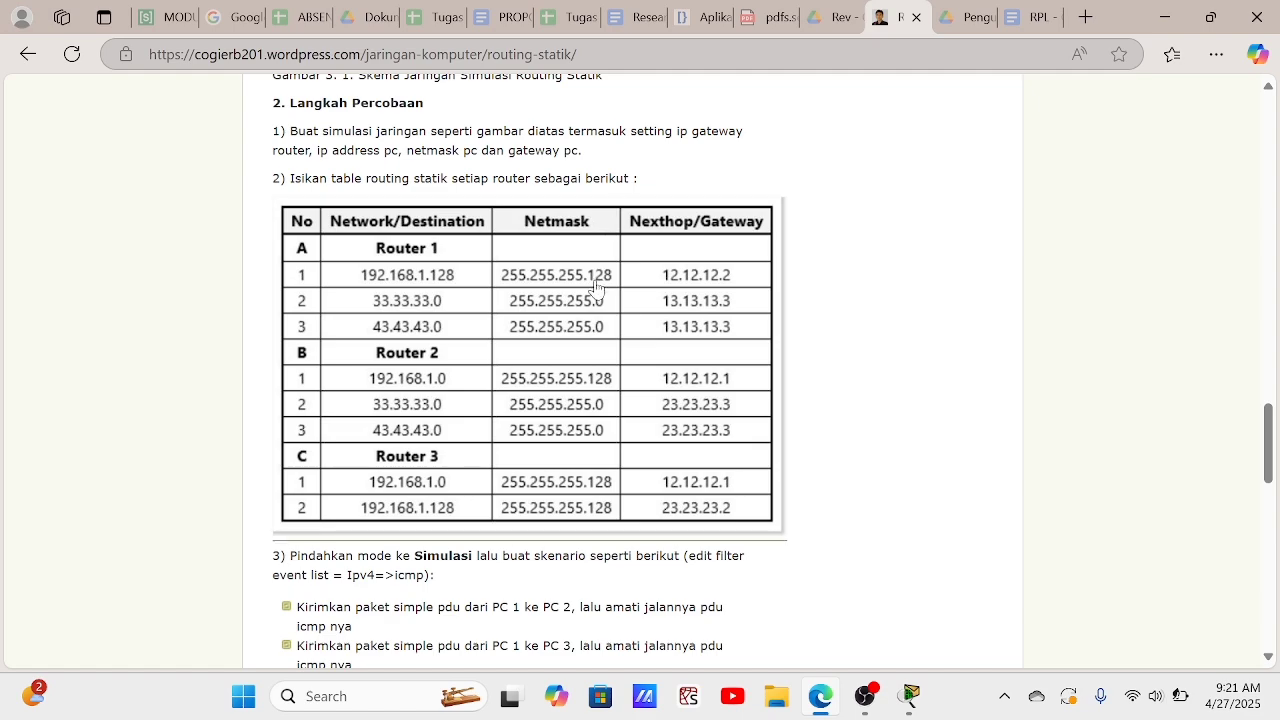
scroll(749, 214, down, 2)
scroll(593, 325, down, 2)
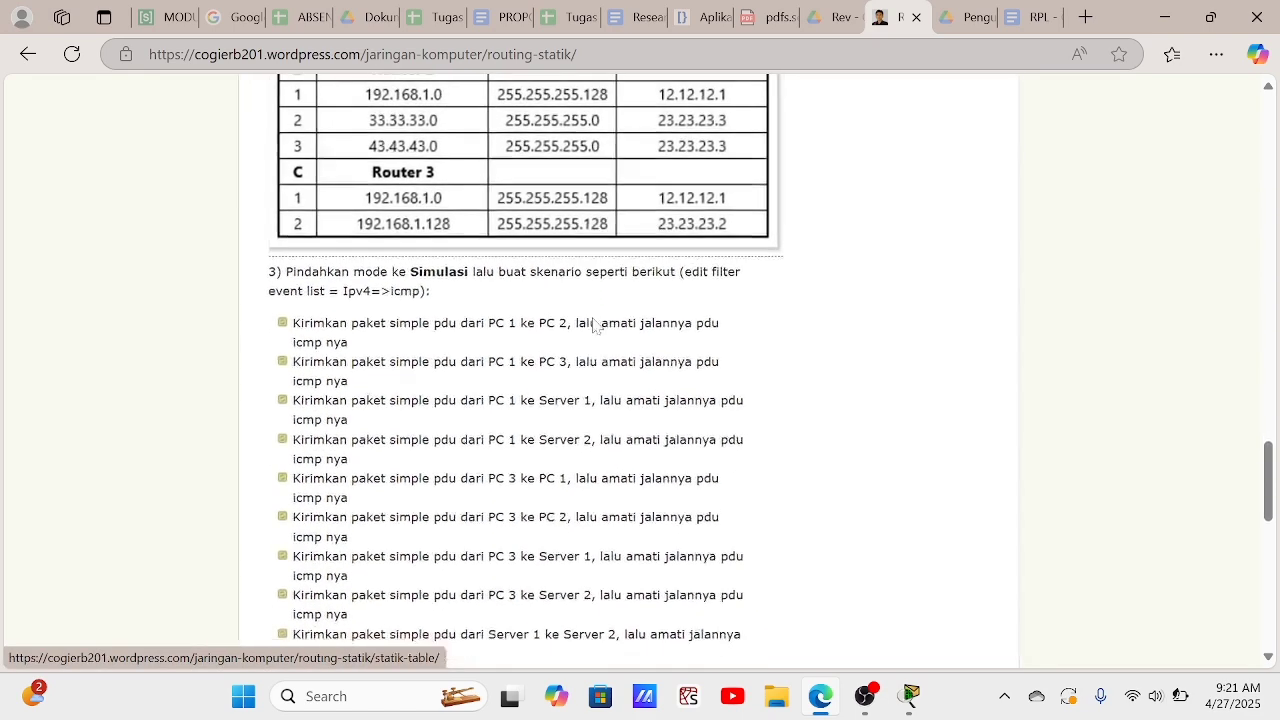
scroll(593, 325, up, 1)
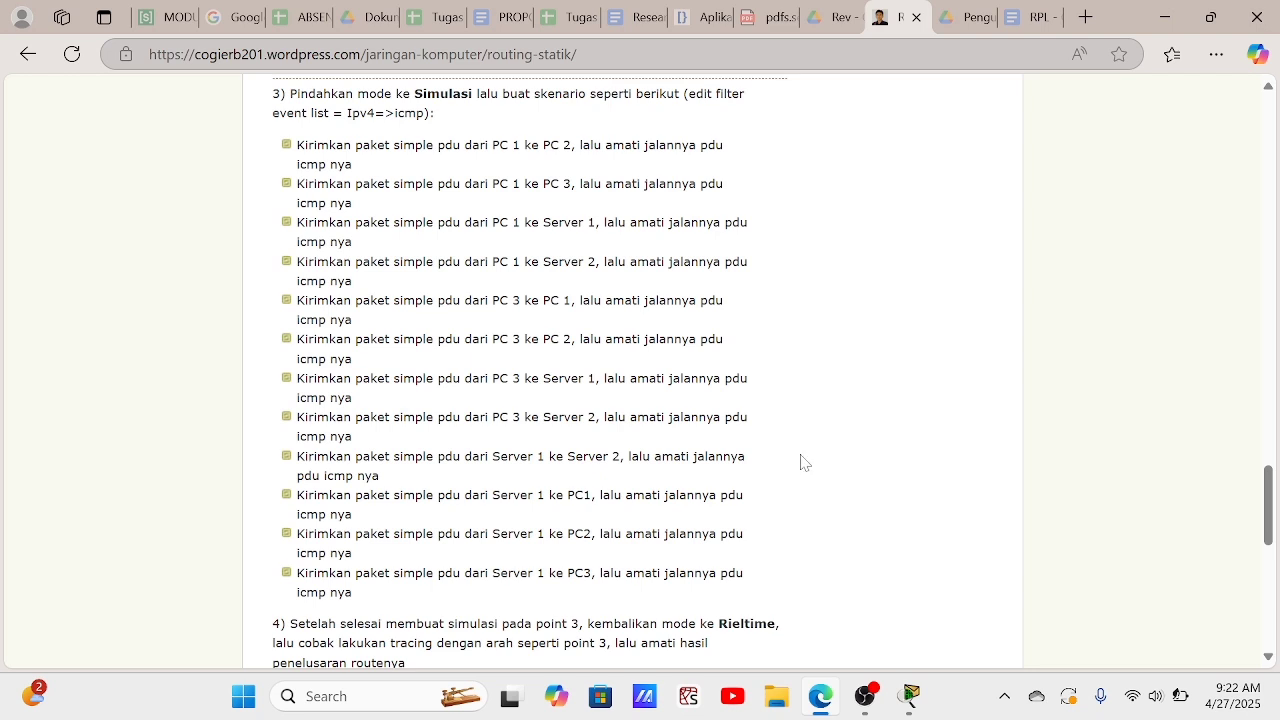
- Return to Cisco Packet Tracer and put the network into Simulation mode
click(912, 640)
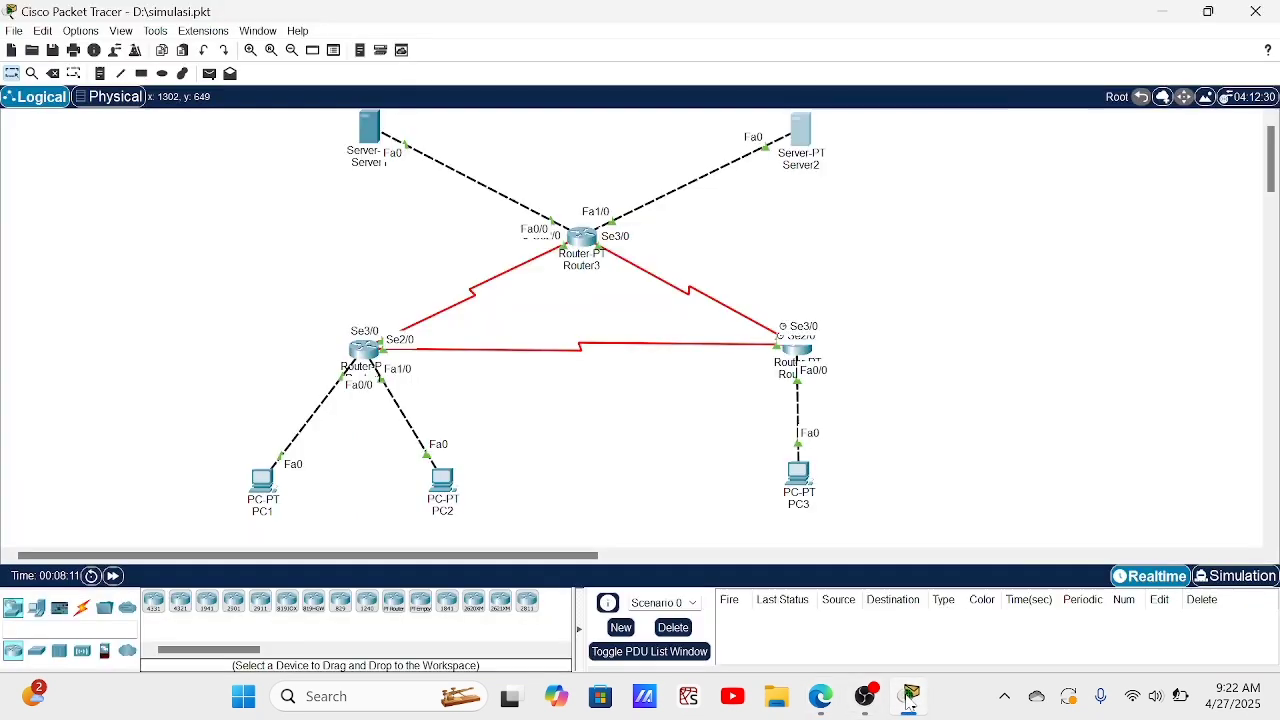
click(1233, 576)
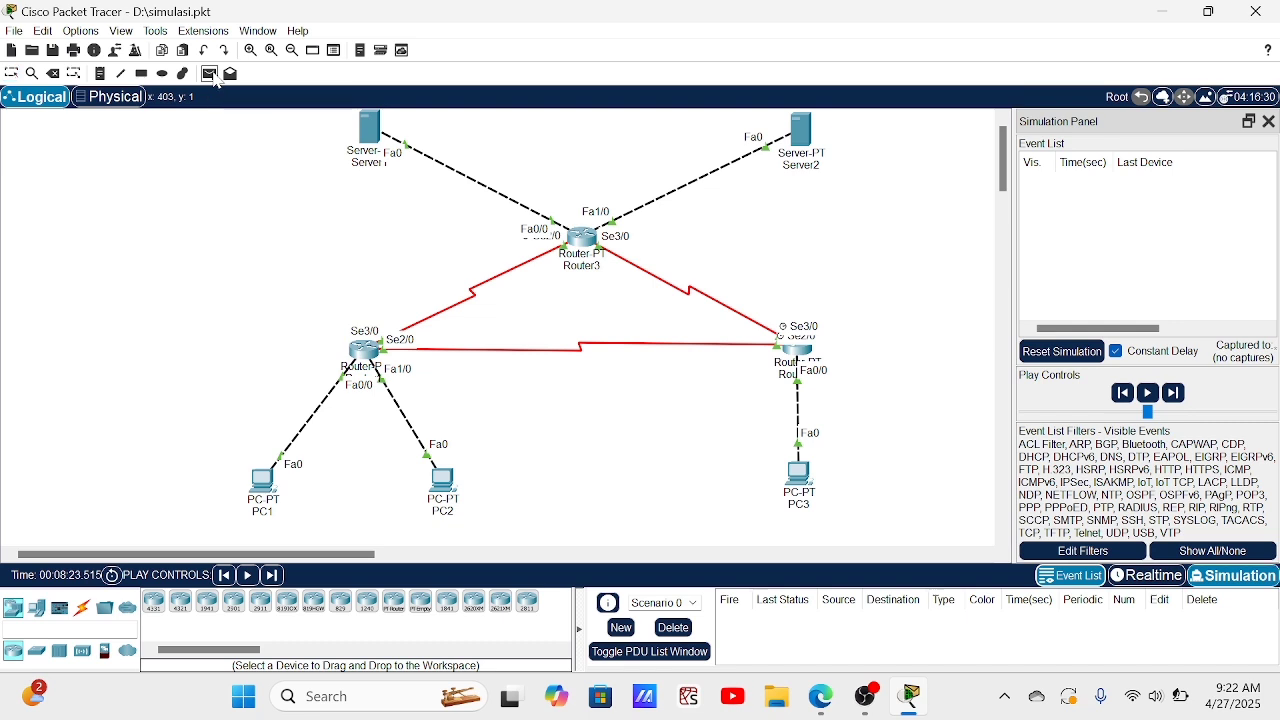
click(214, 76)
click(266, 482)
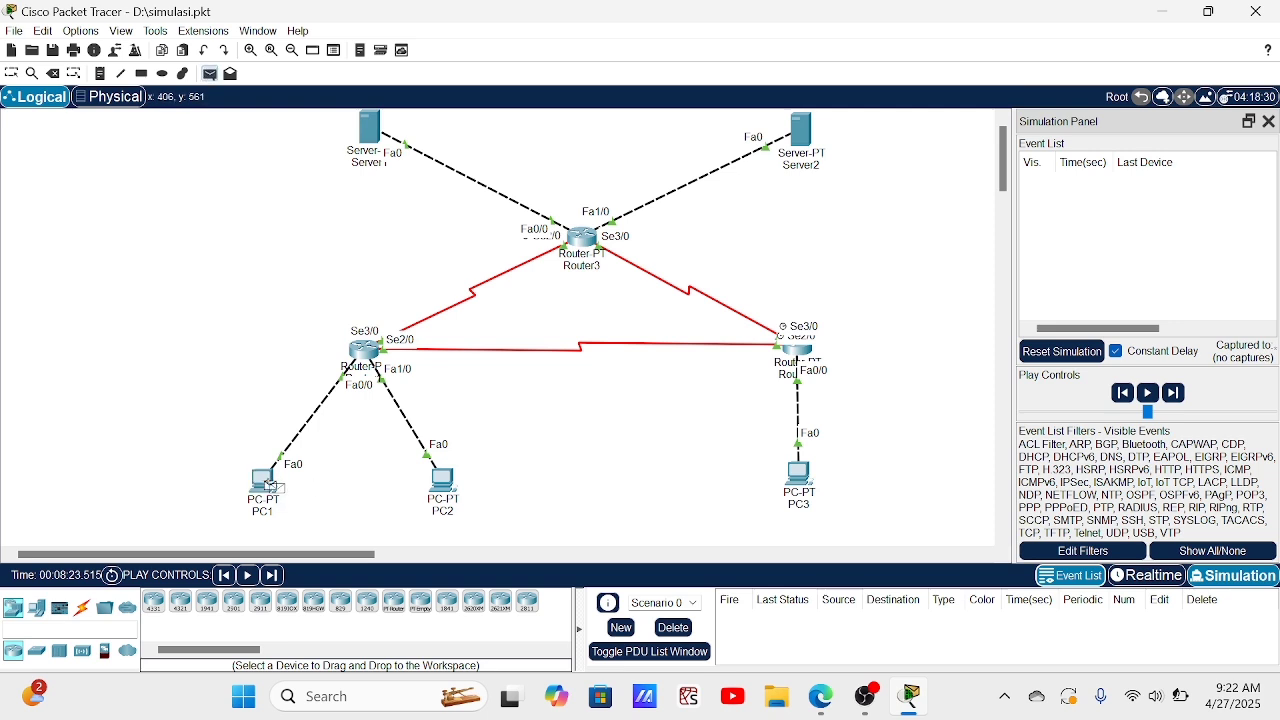
click(460, 489)
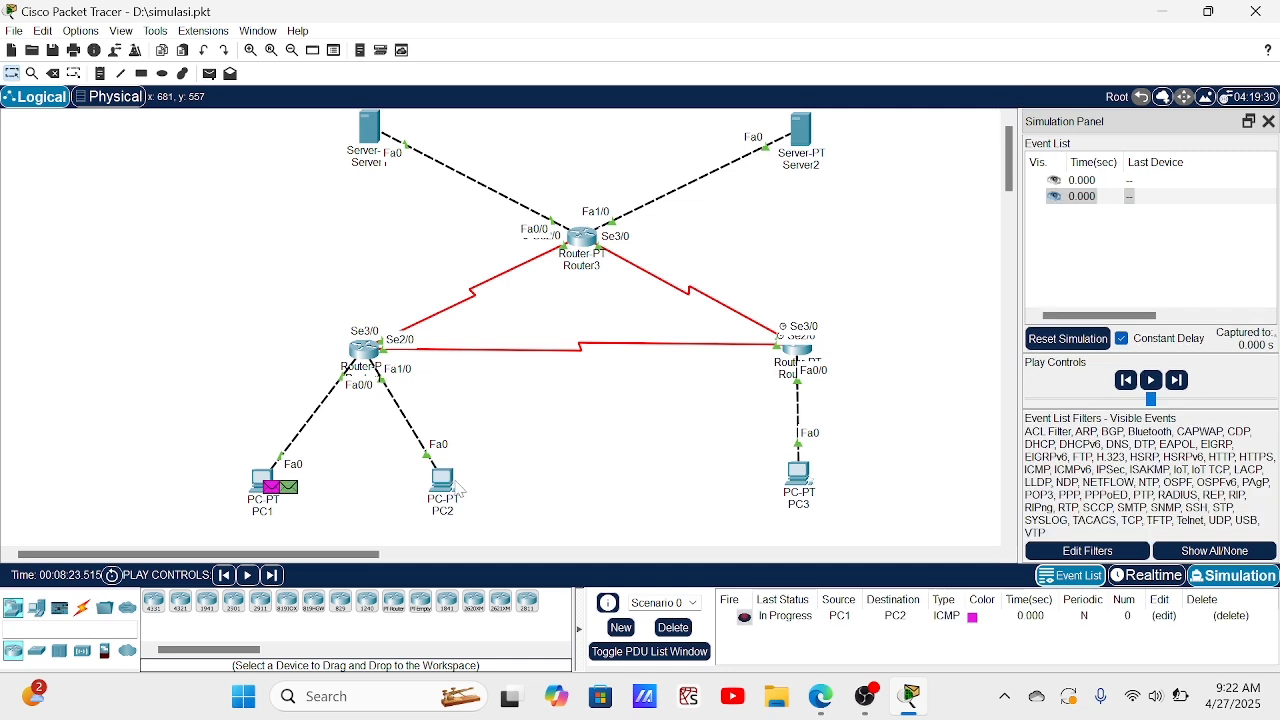
click(674, 630)
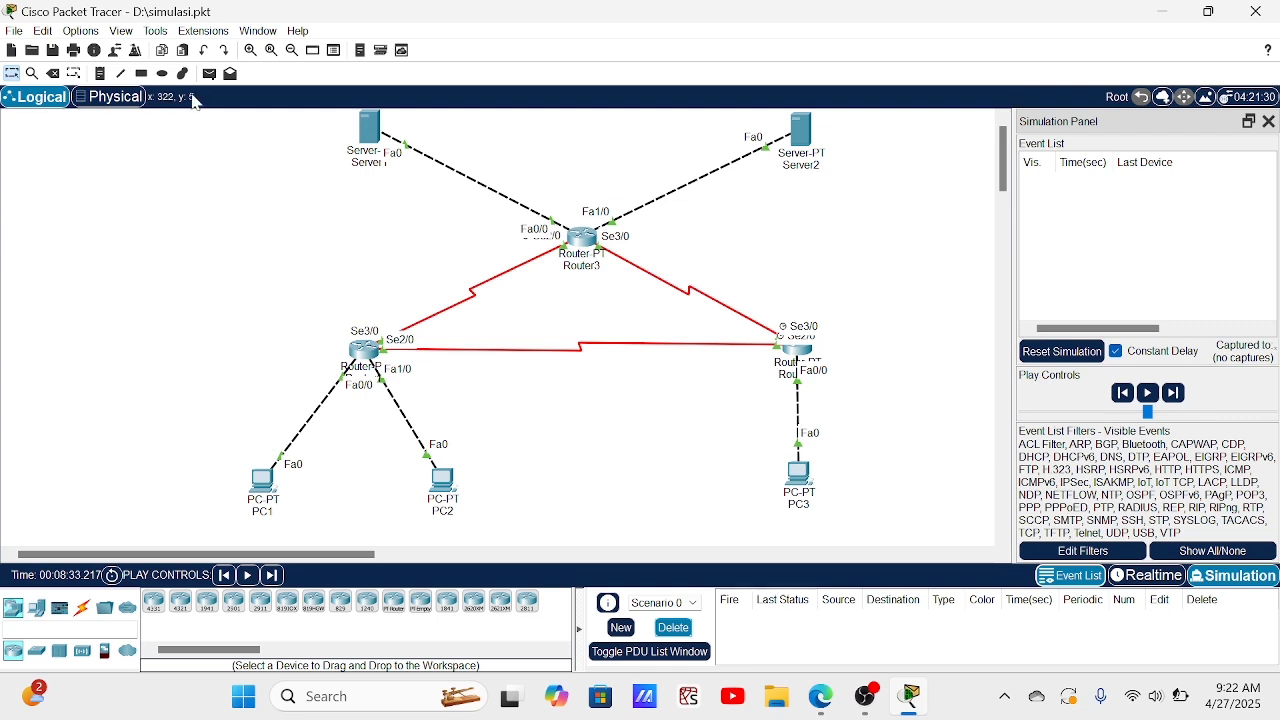
- Send a simple PDU from PC1 to PC2, advance it hop by hop until the reply reaches PC1, and clear the scenario
click(209, 73)
click(265, 482)
click(445, 482)
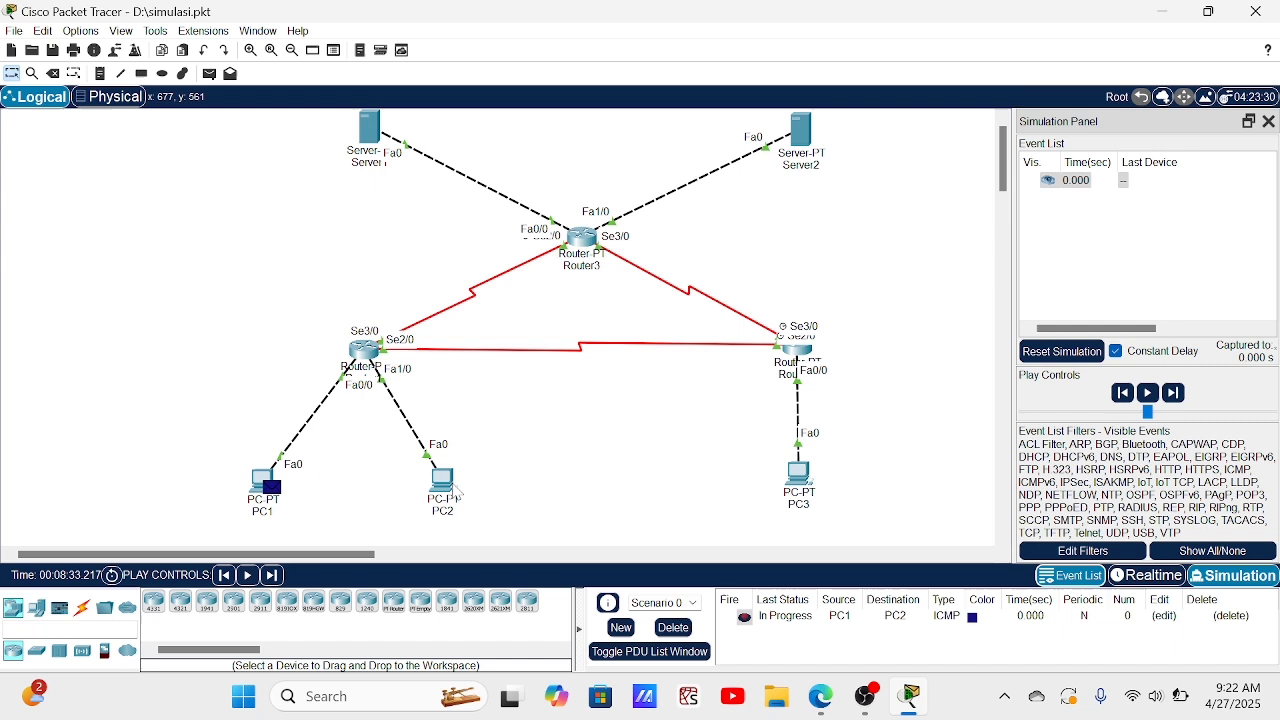
click(1181, 382)
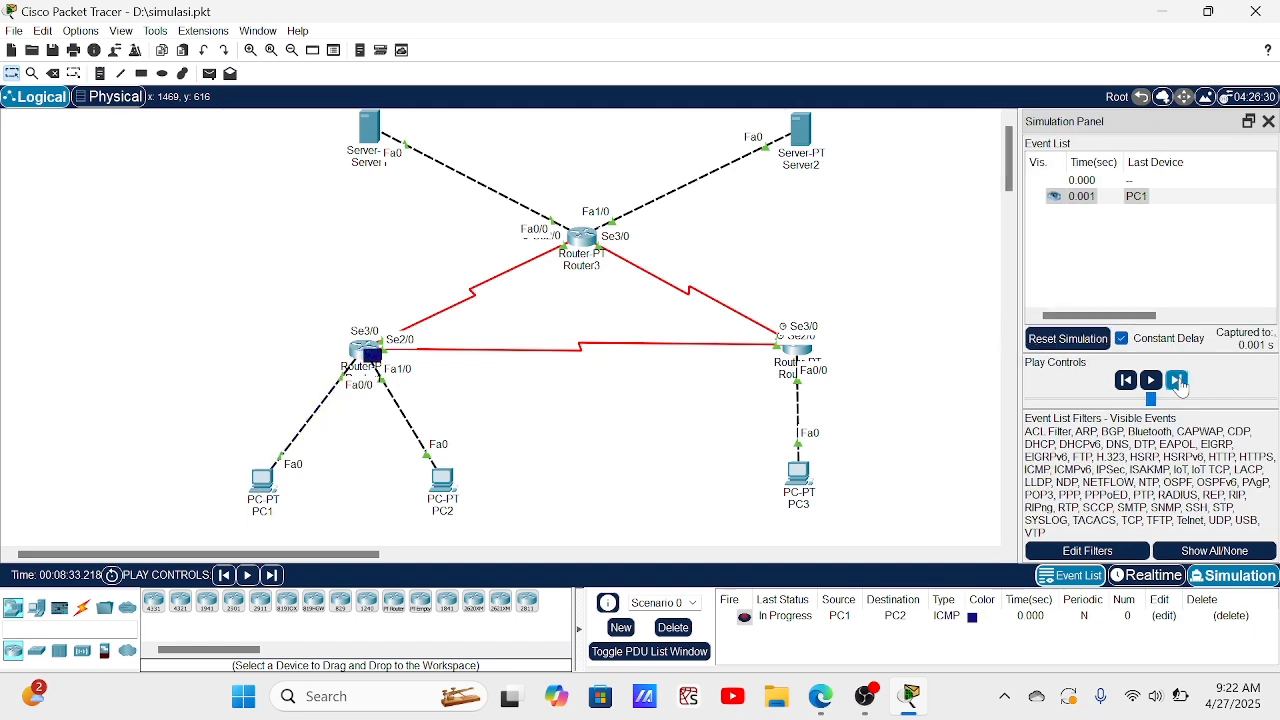
click(1181, 382)
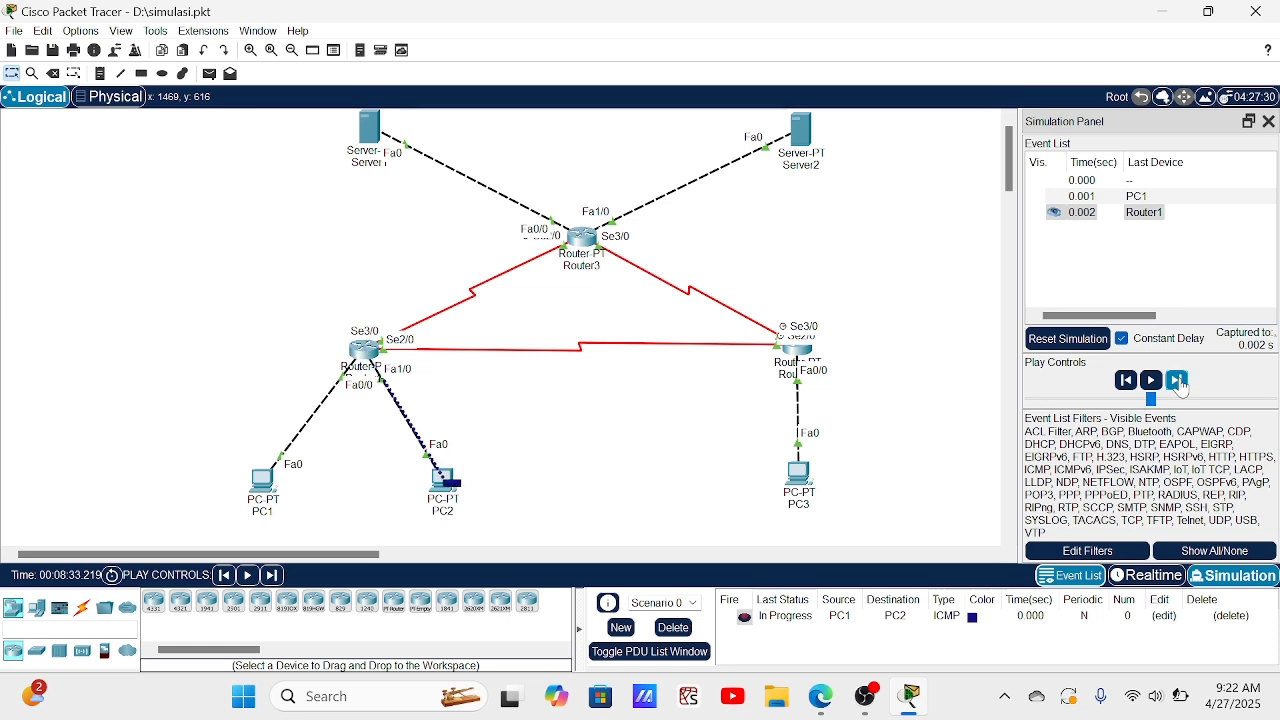
click(1181, 382)
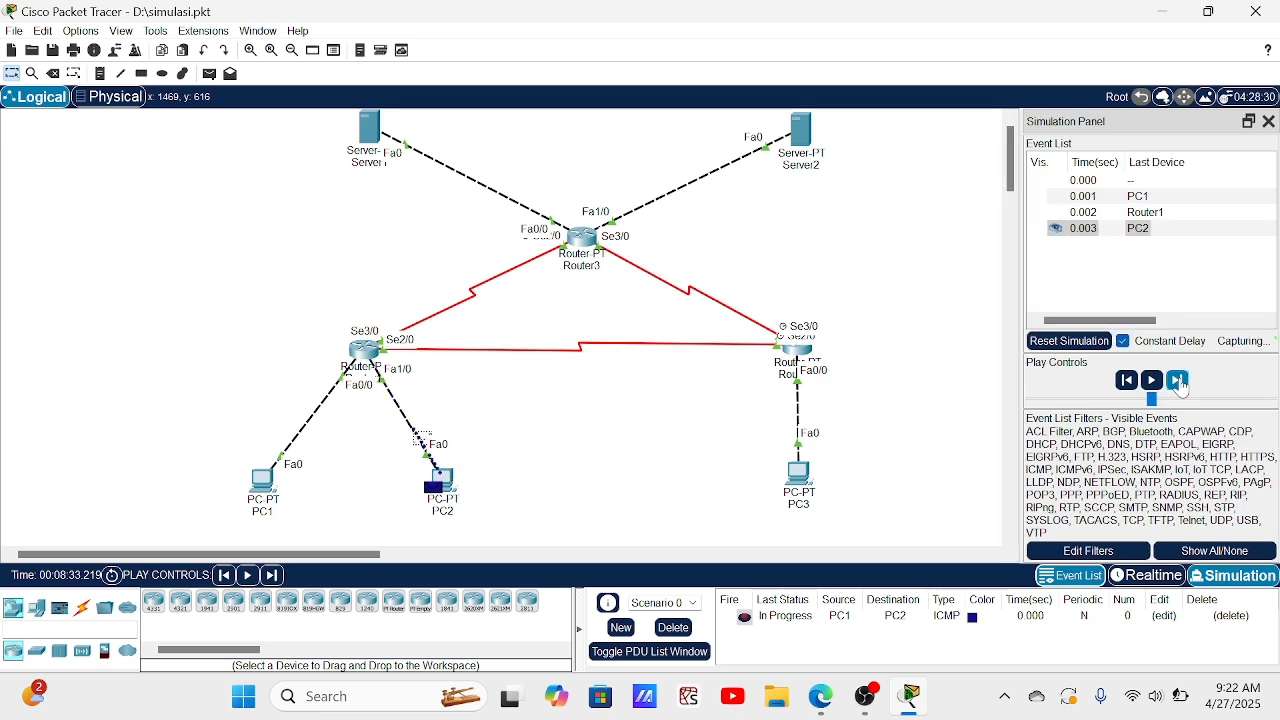
click(1181, 382)
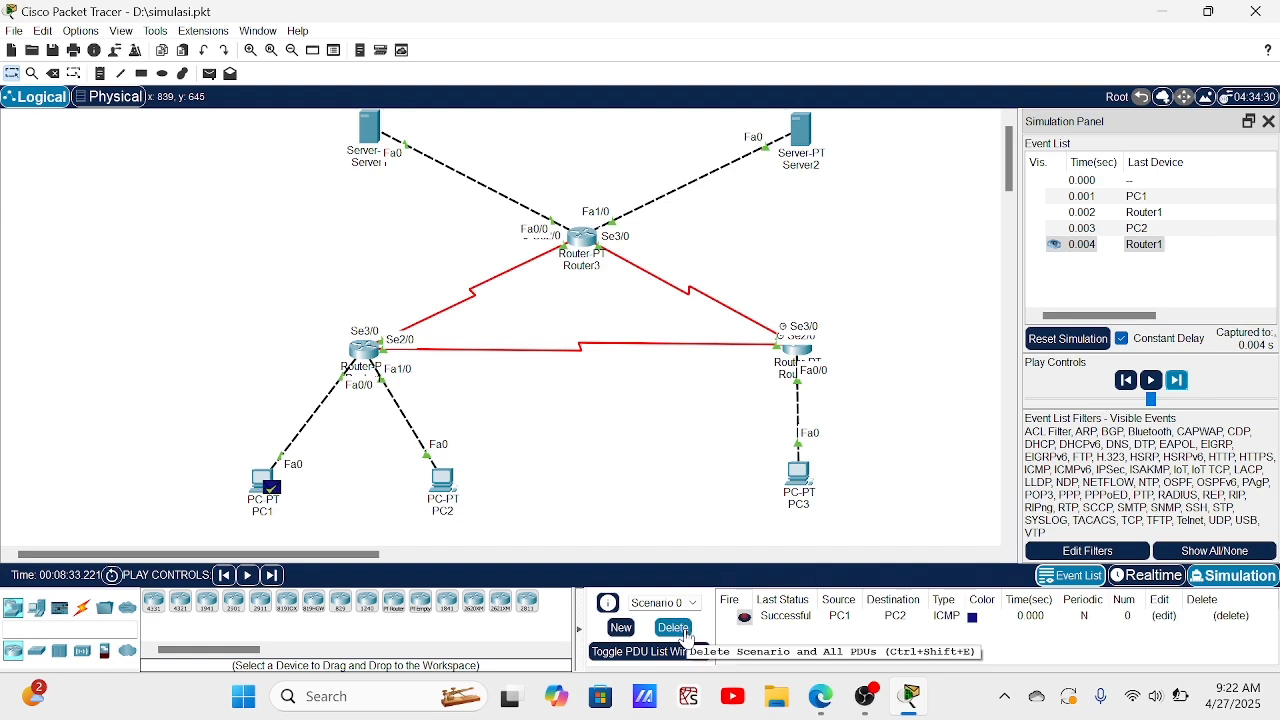
click(685, 634)
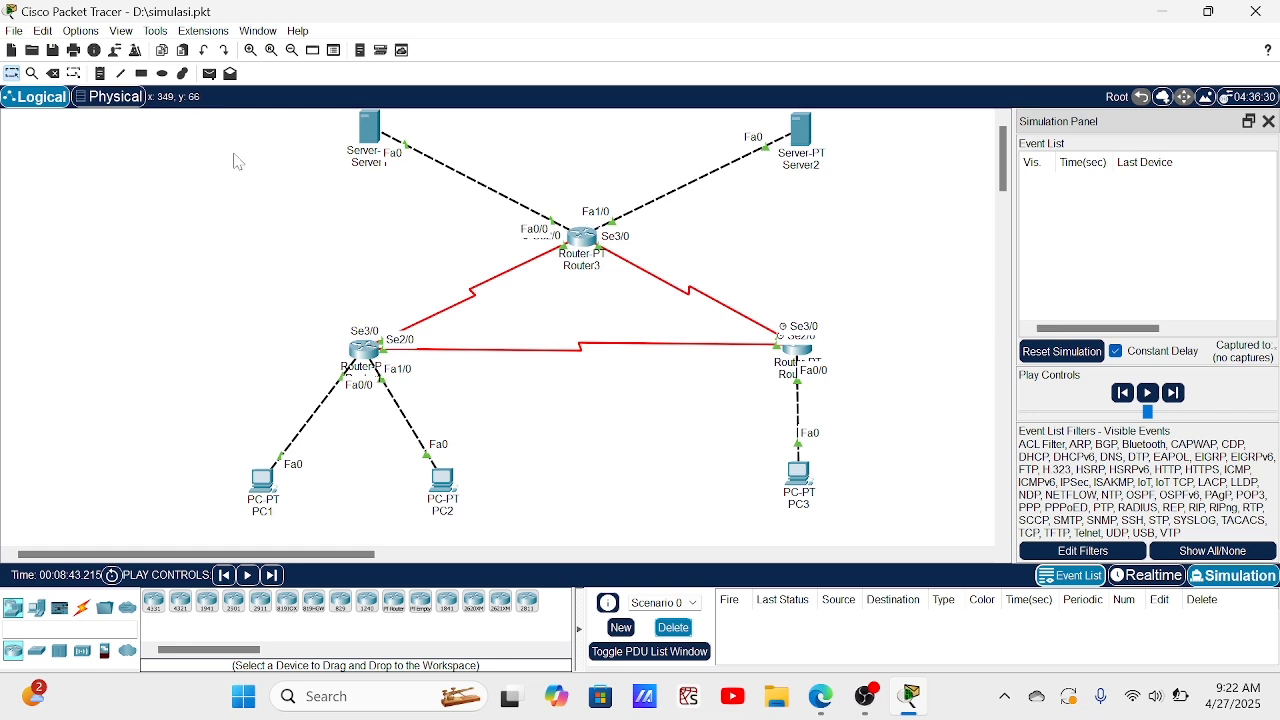
- Try to send a simple PDU from PC1 to PC3, advancing it event by event, and clear the scenario
click(210, 76)
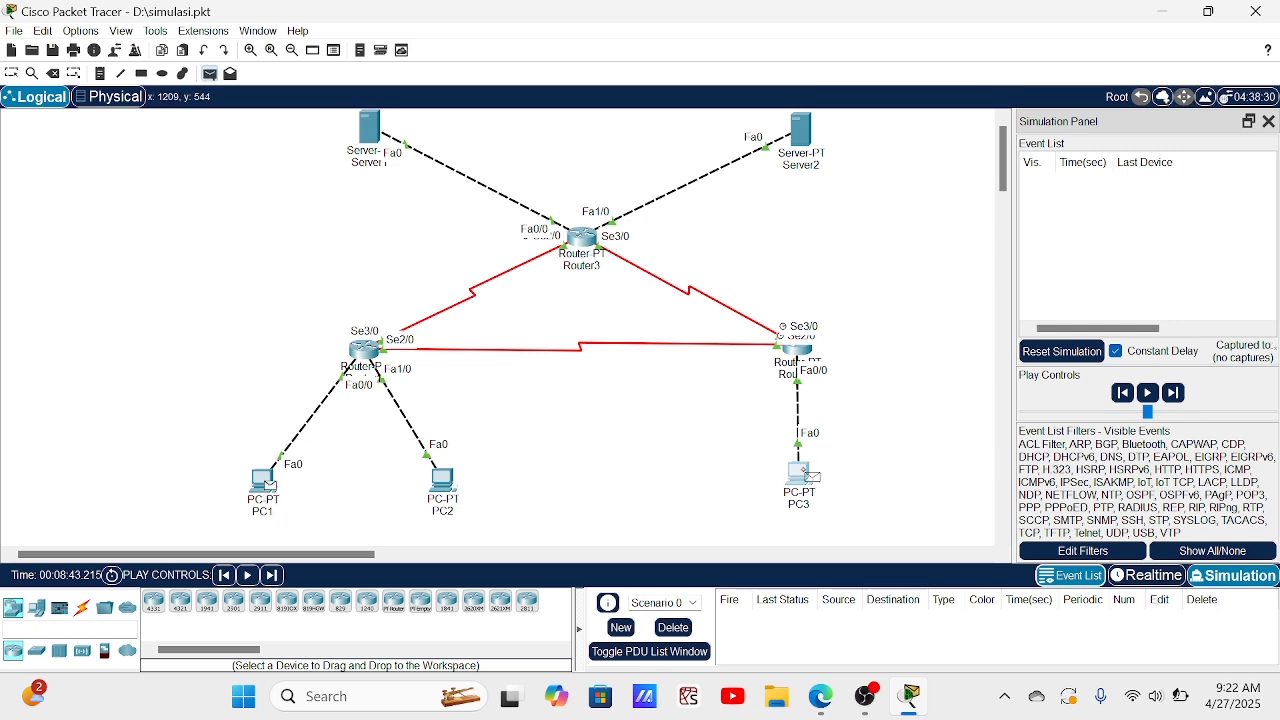
click(800, 472)
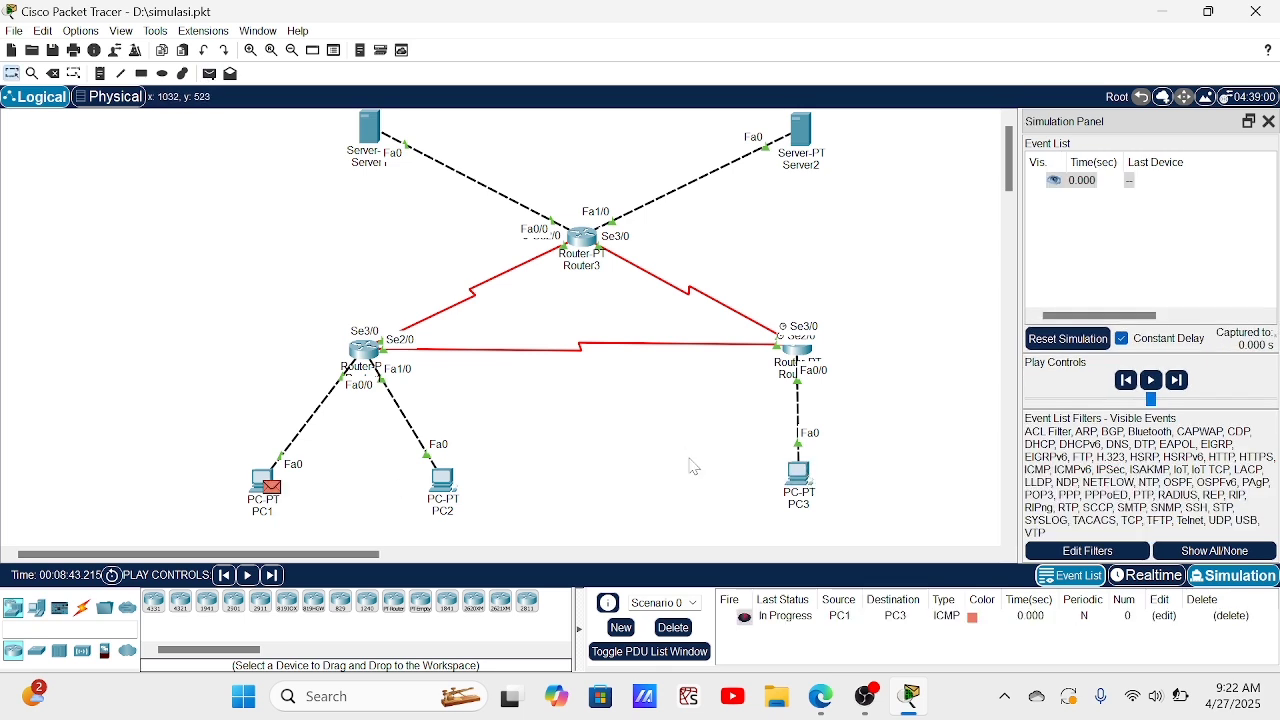
click(1178, 383)
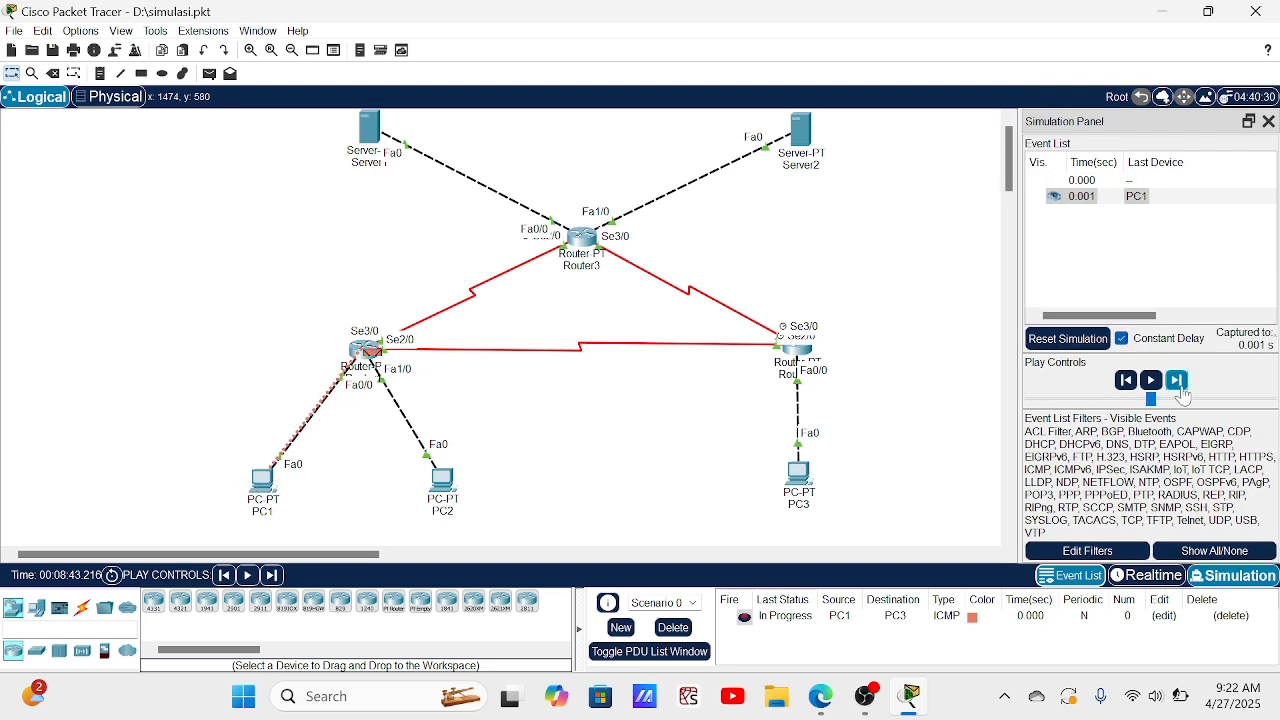
click(1180, 386)
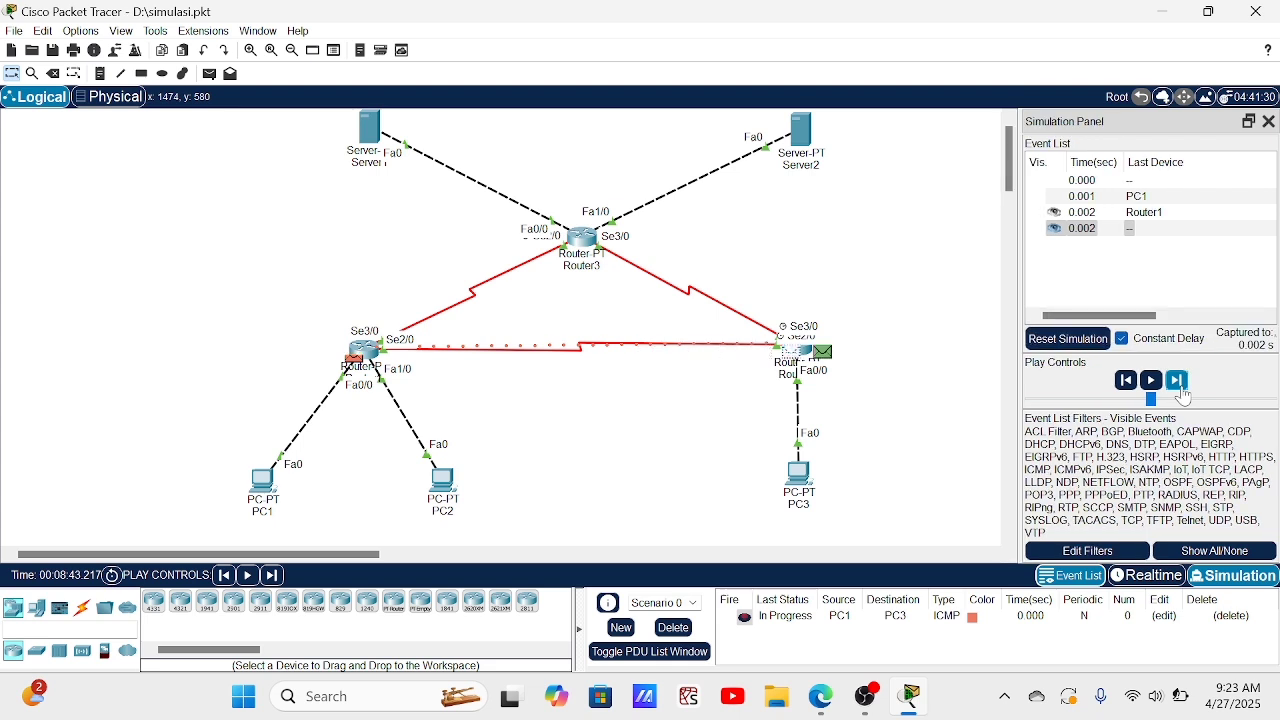
click(1180, 386)
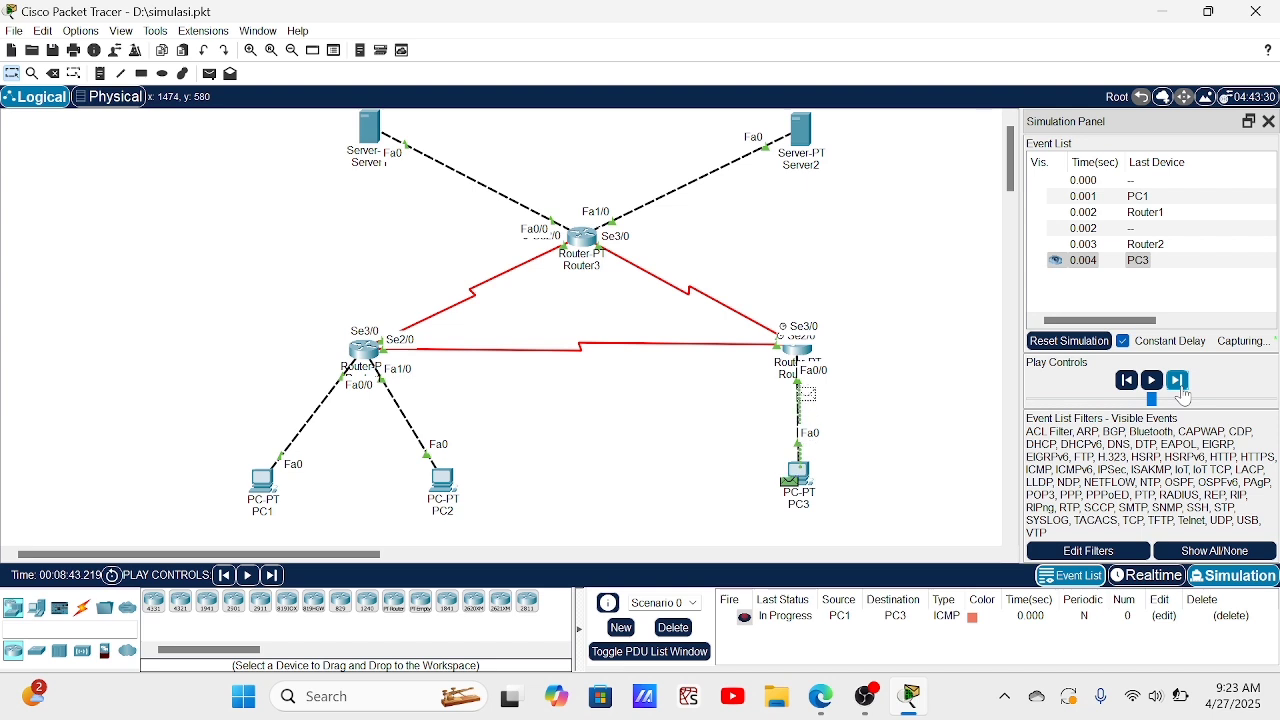
click(1180, 386)
click(1180, 386)
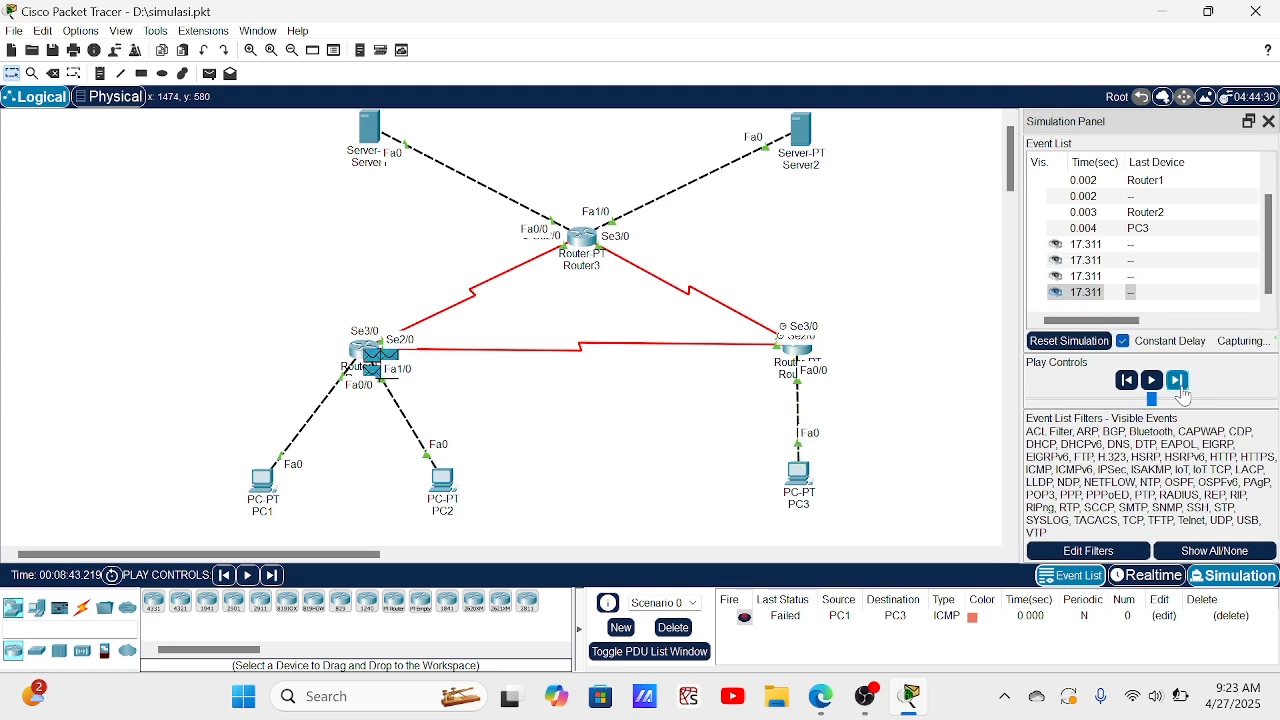
click(684, 632)
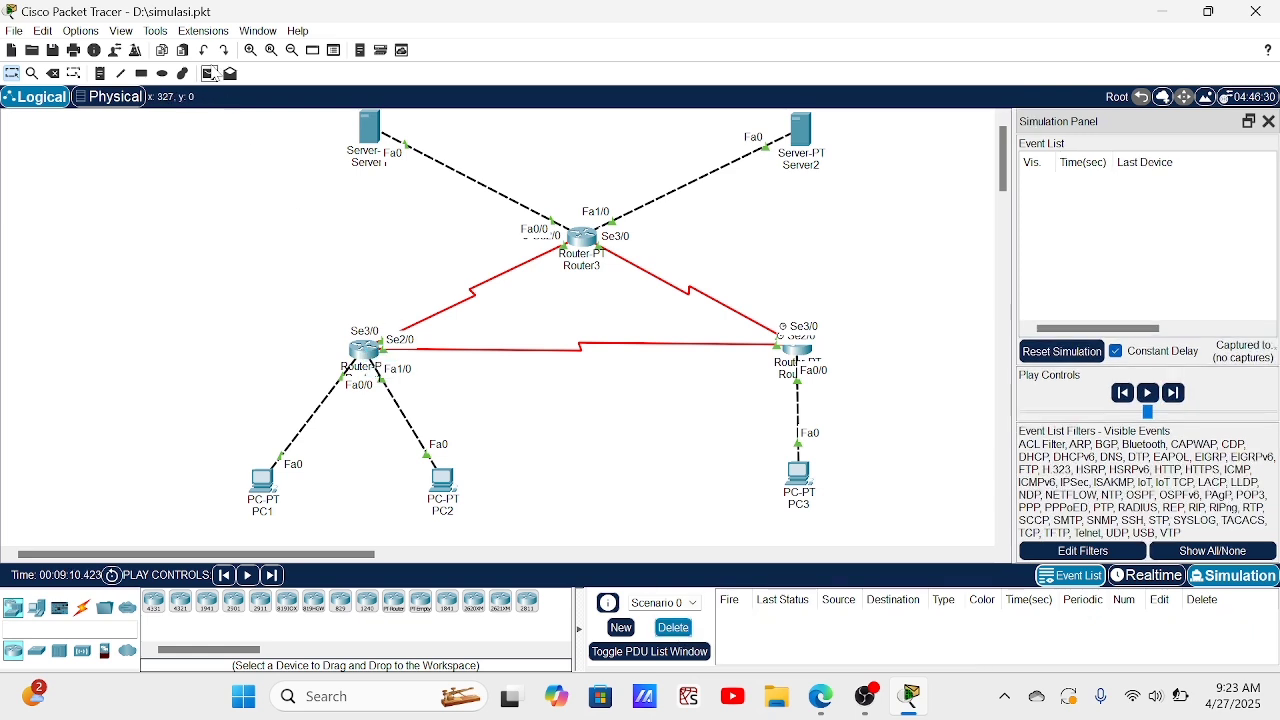
- Resend the simple PDU from PC1 to PC3, advance it hop by hop until the reply reaches PC1, and clear the scenario
click(212, 75)
click(266, 479)
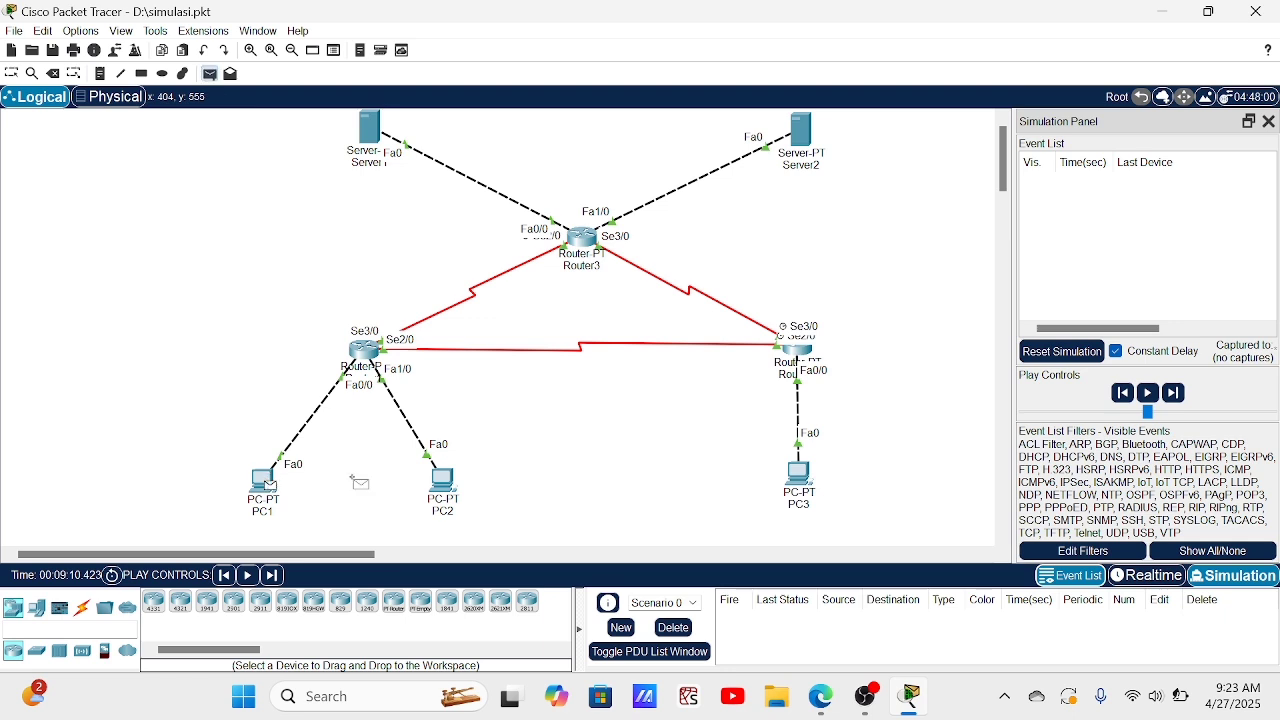
click(812, 479)
click(1179, 386)
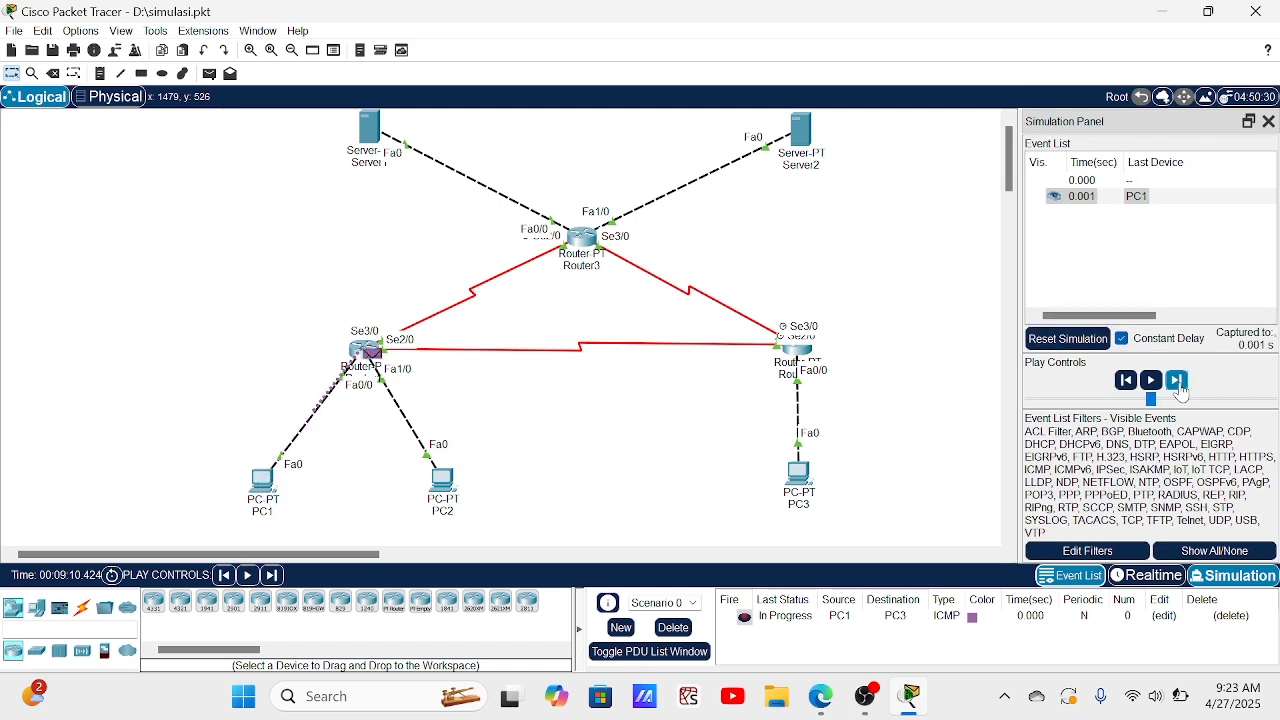
click(1179, 386)
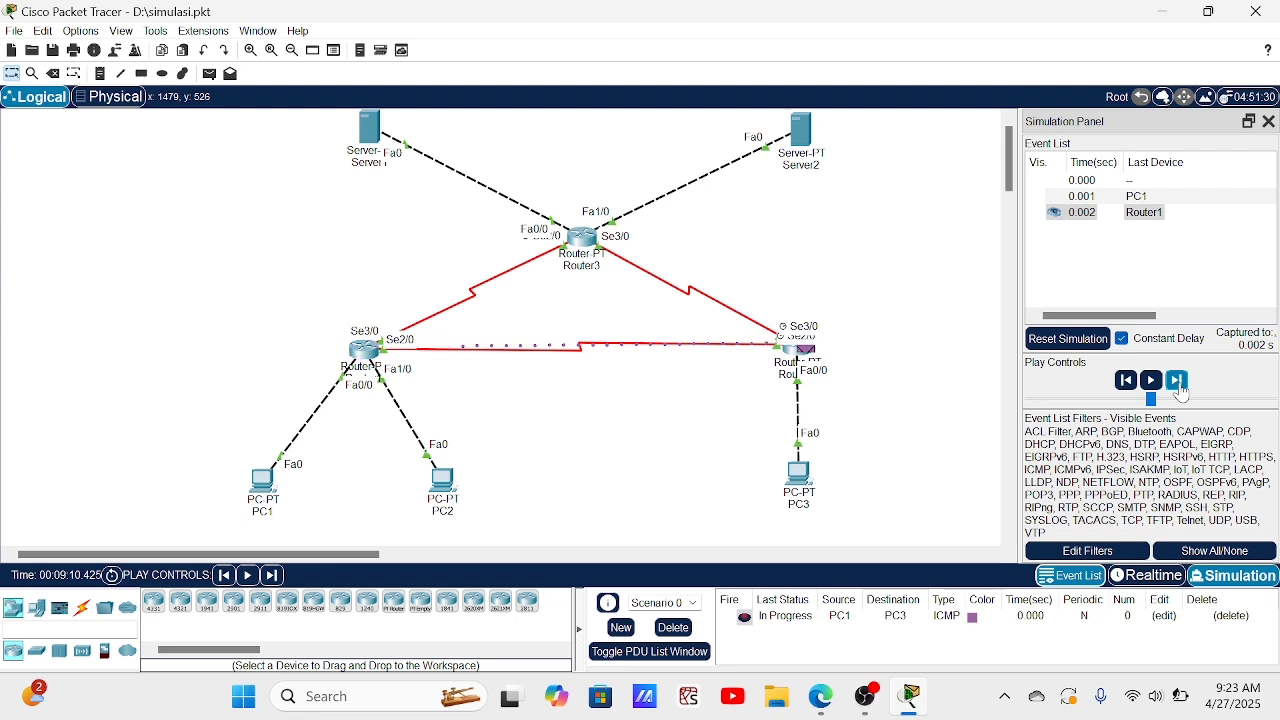
click(1179, 386)
click(1179, 386)
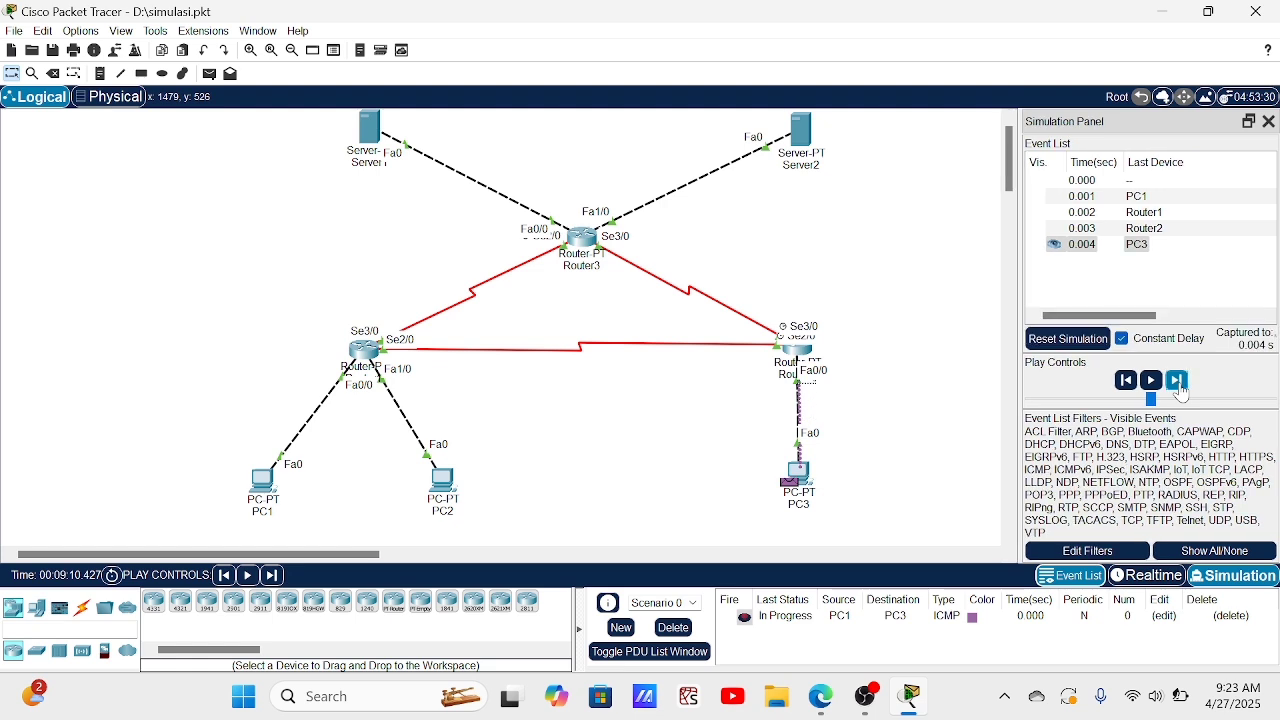
click(1179, 386)
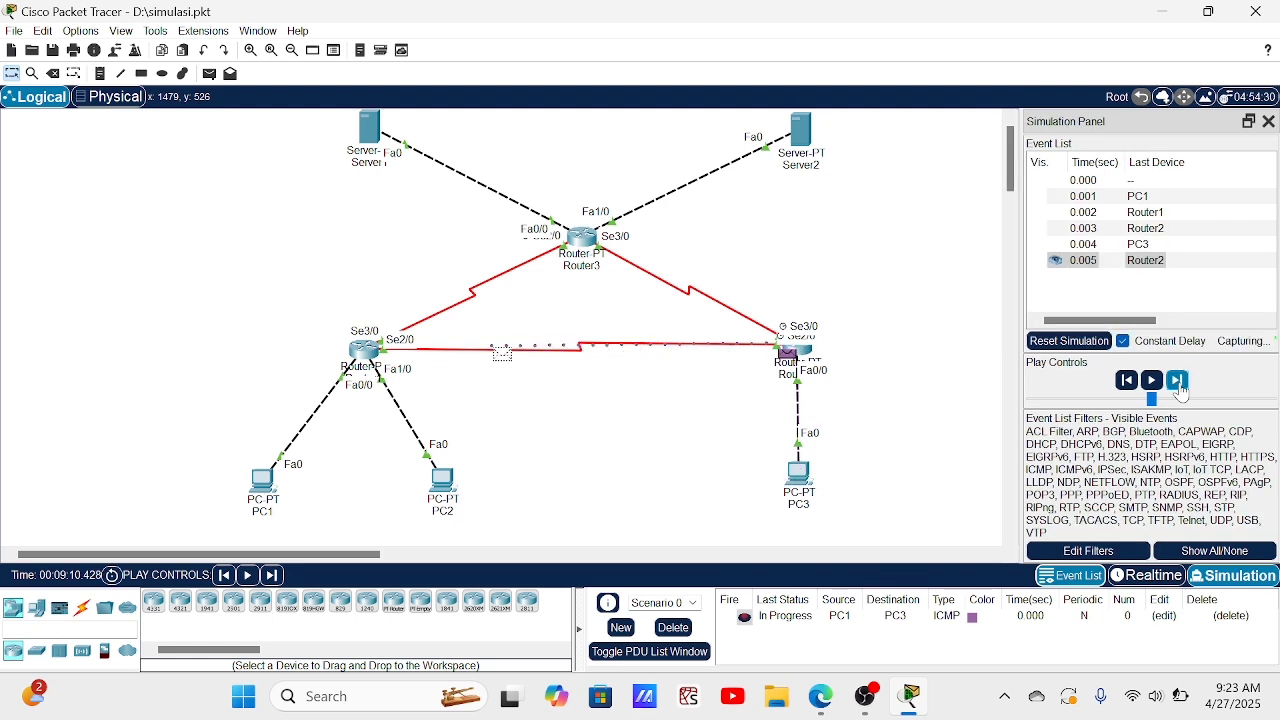
click(1179, 386)
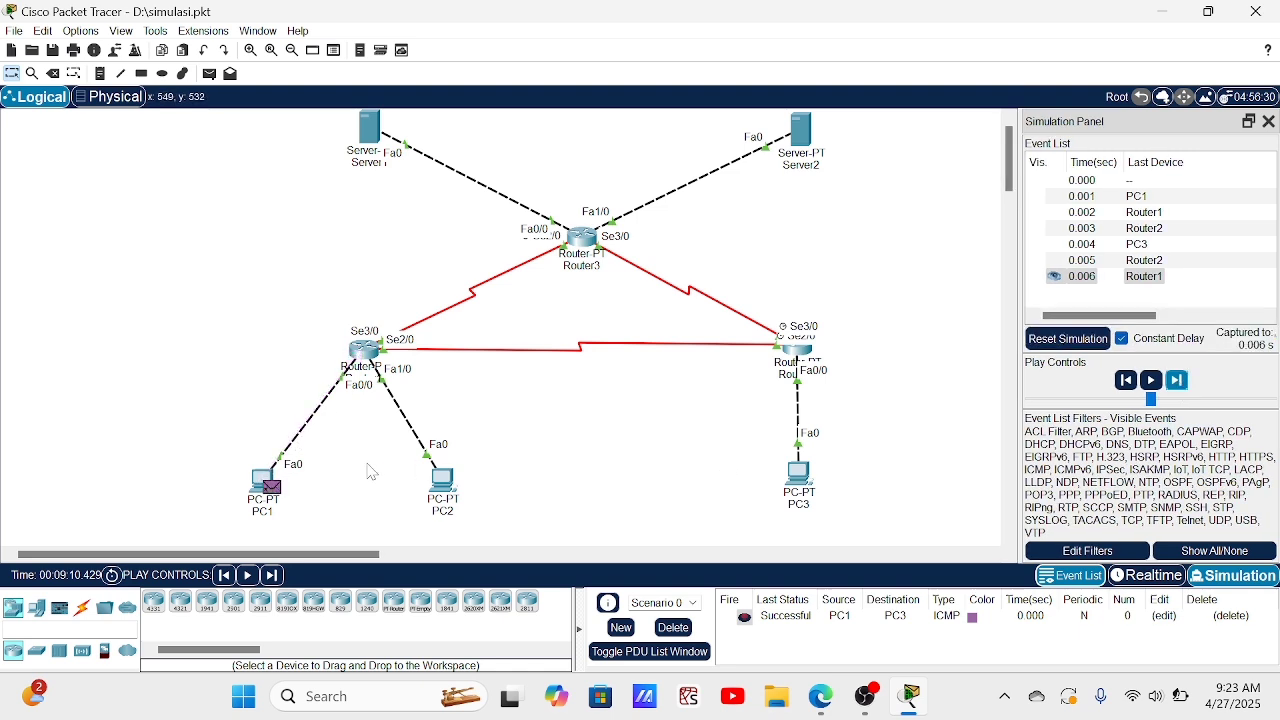
click(673, 628)
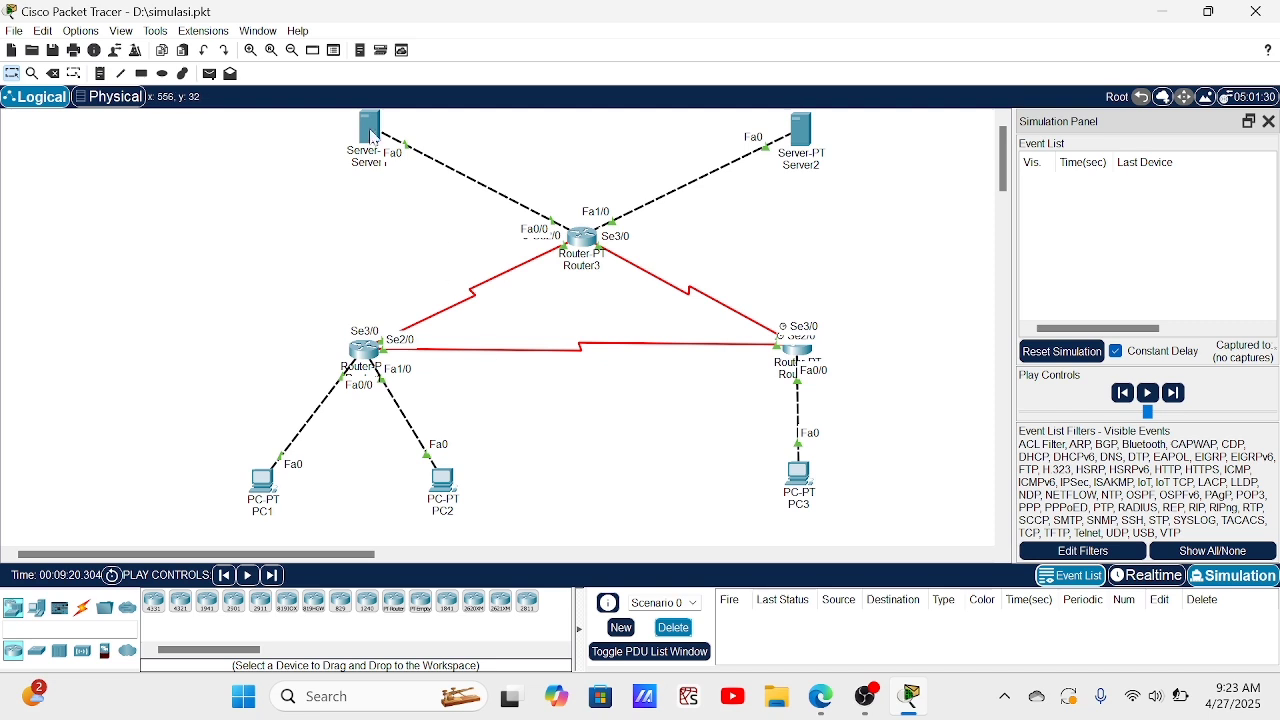
- Try to send a simple PDU from PC1 to Server1, advancing it event by event, and clear the scenario
click(211, 74)
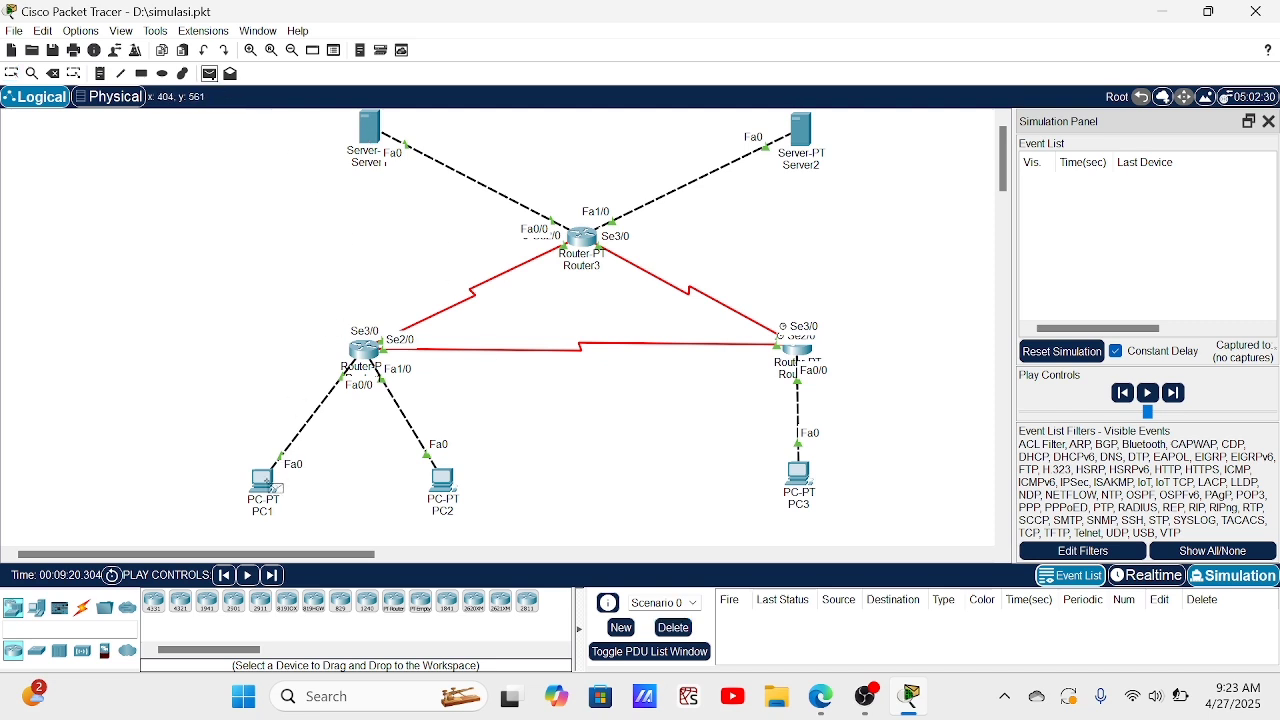
click(268, 484)
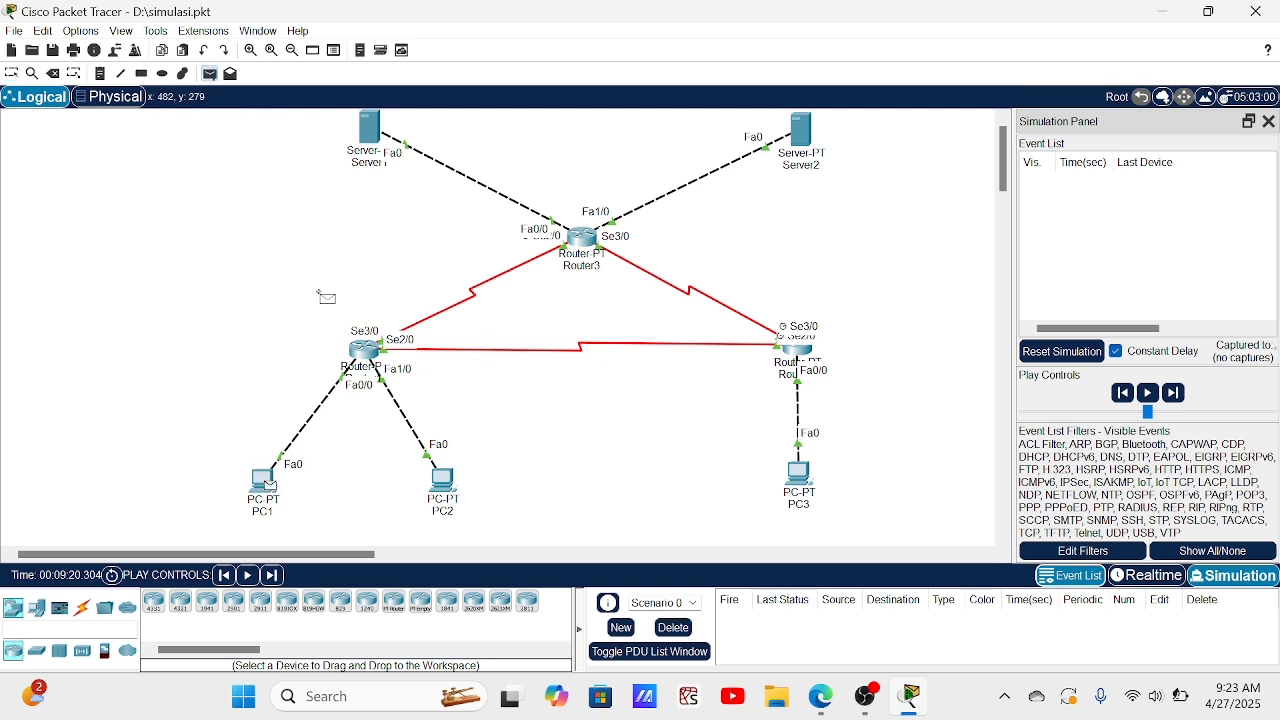
click(370, 145)
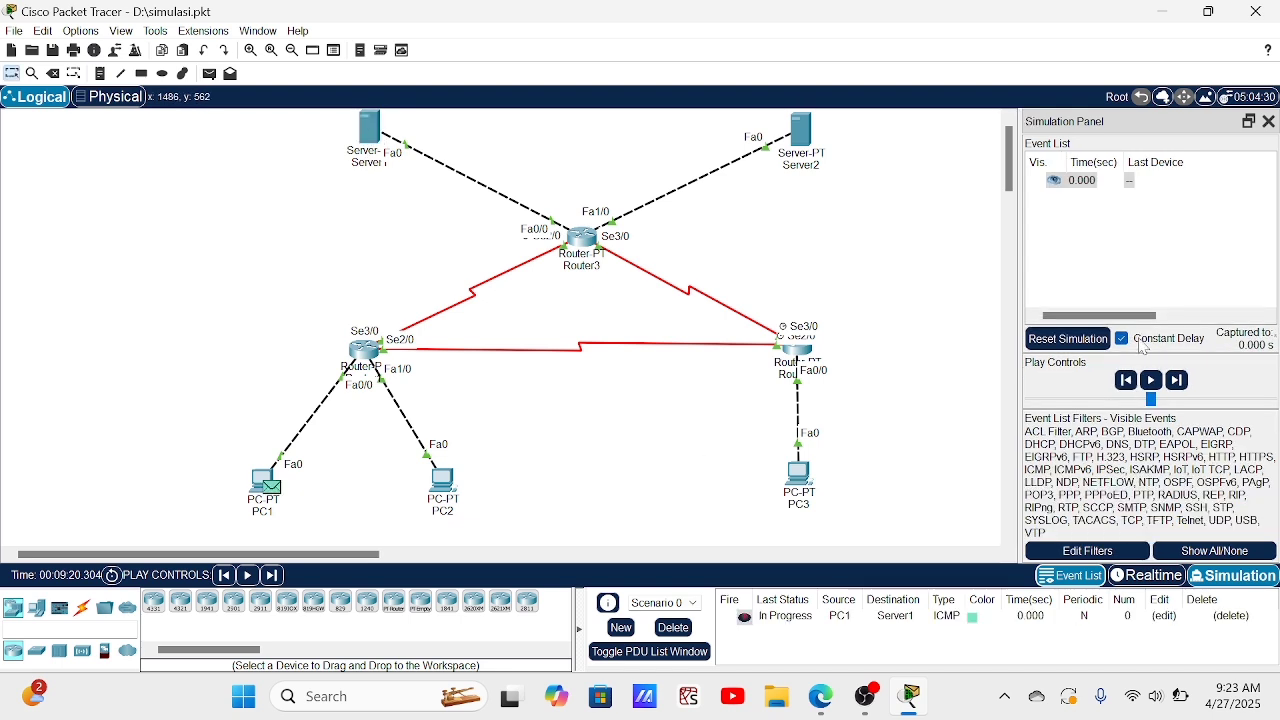
click(1178, 384)
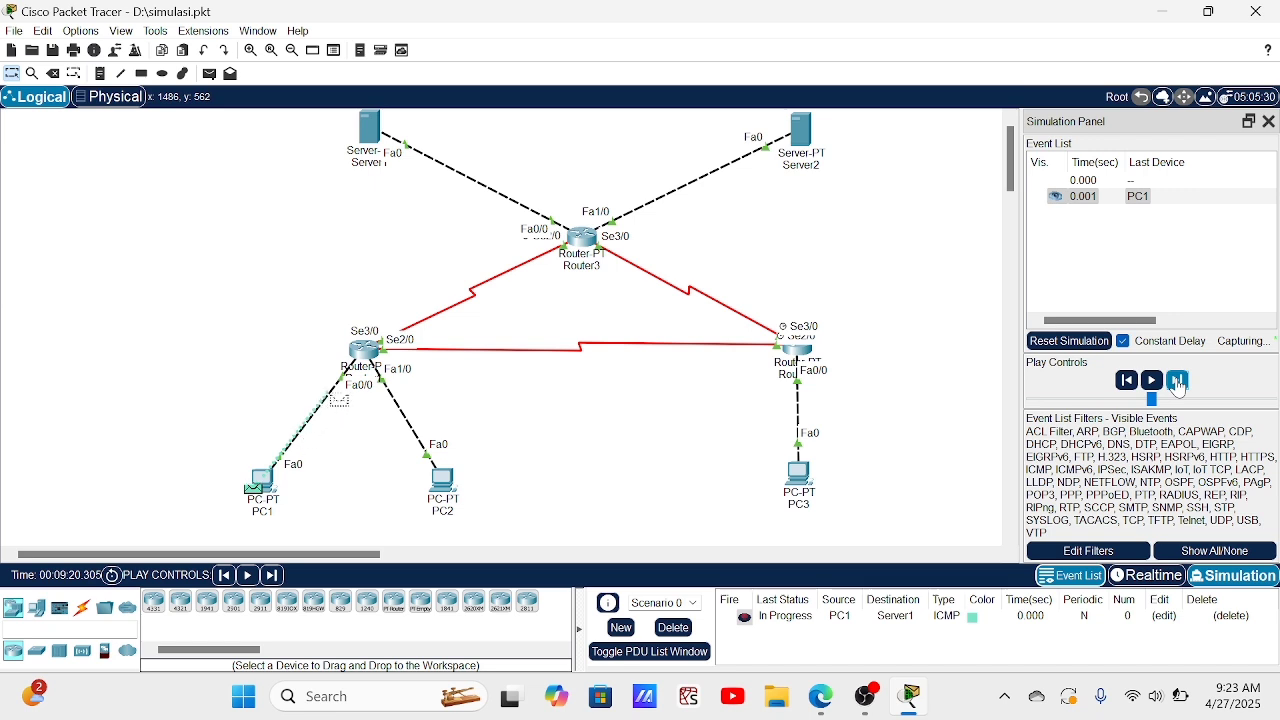
click(1178, 384)
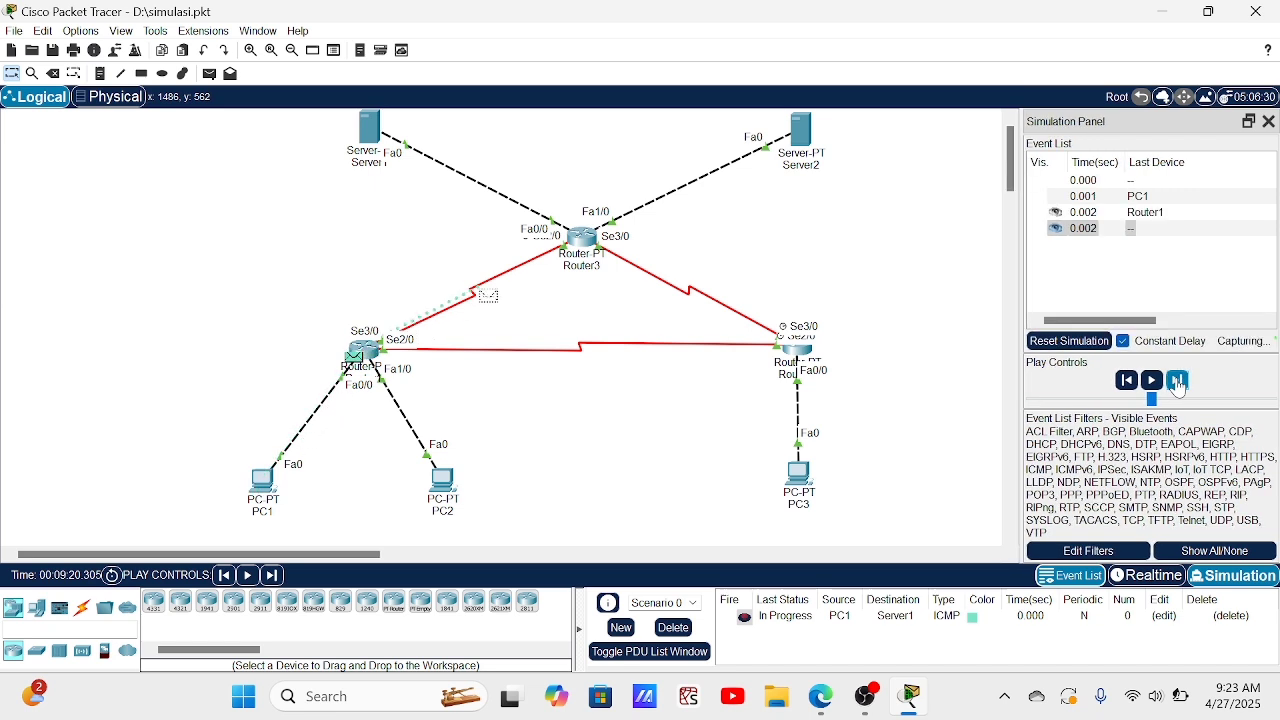
click(1178, 384)
click(1178, 384)
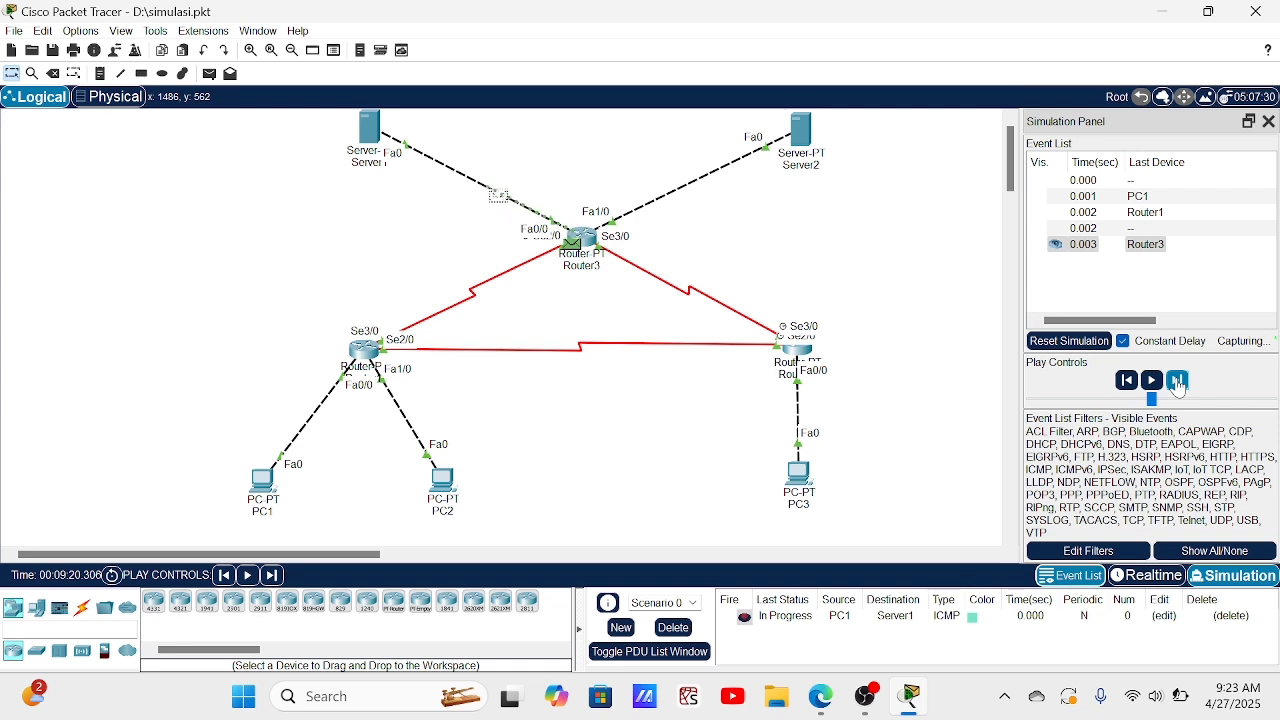
click(1178, 384)
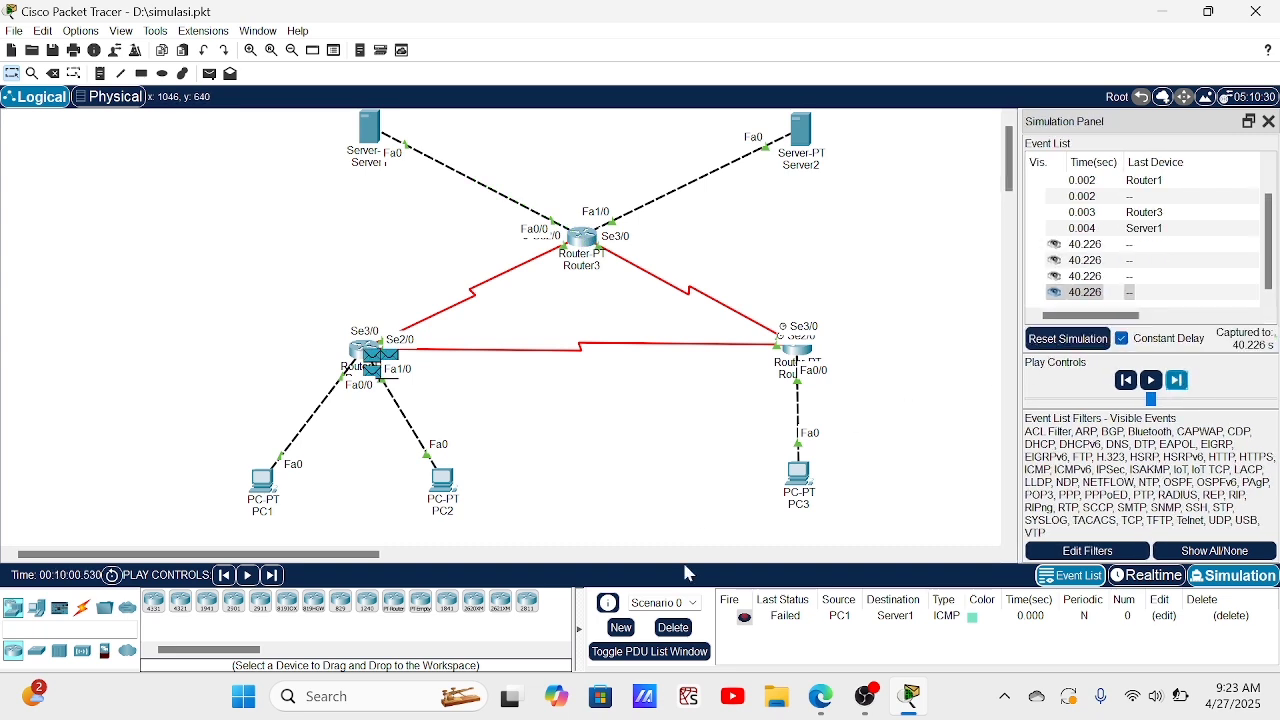
click(673, 627)
- Resend the simple PDU from PC1 to Server1, advance it hop by hop until the reply reaches PC1, and clear the scenario
click(209, 73)
click(266, 484)
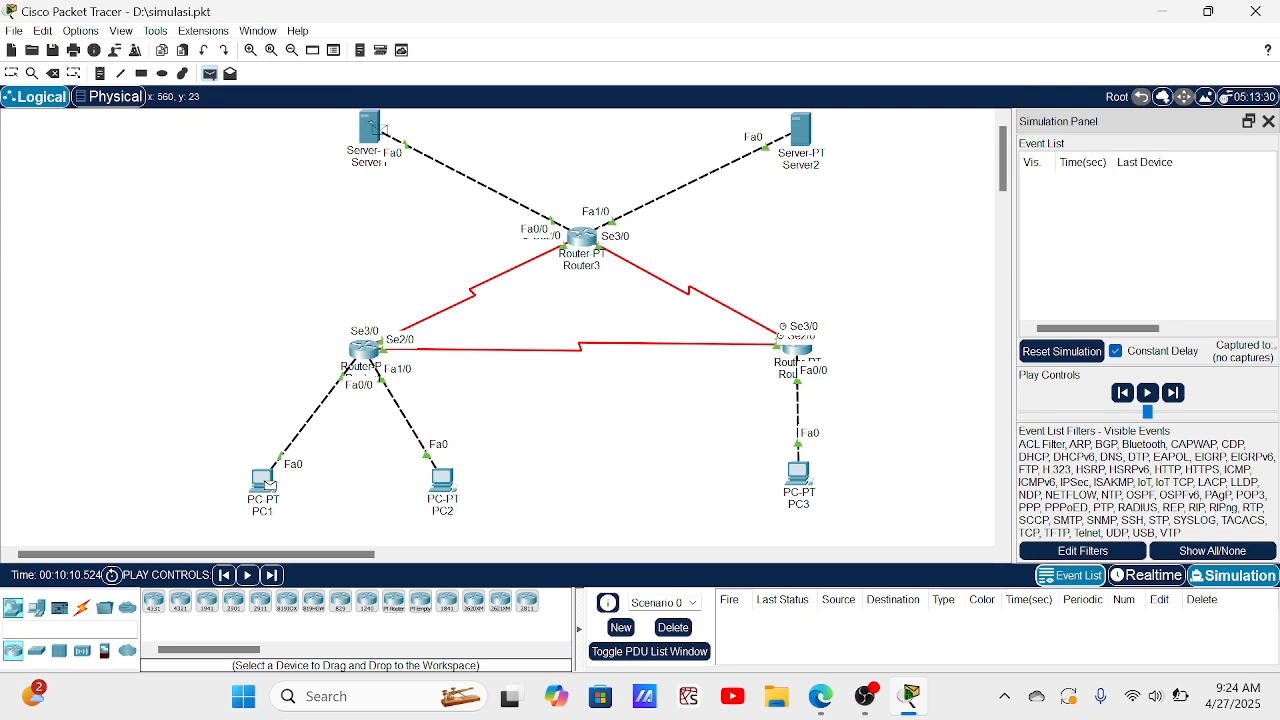
click(372, 128)
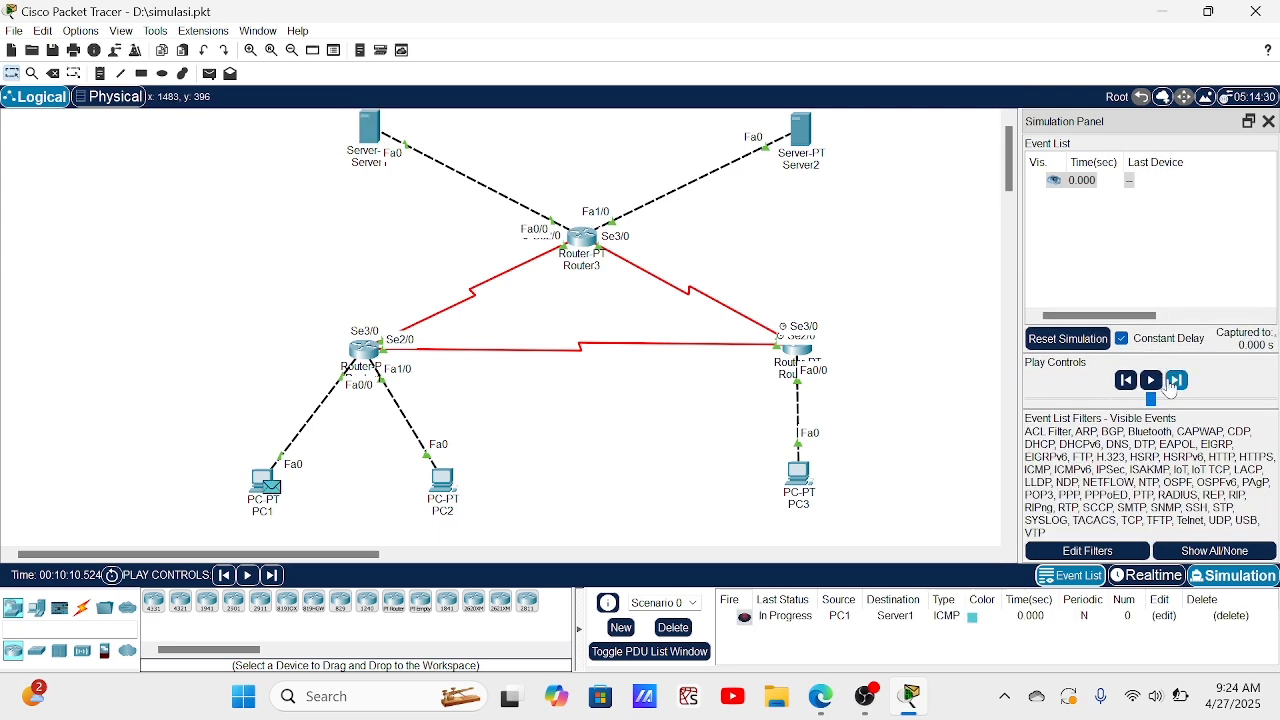
click(1176, 386)
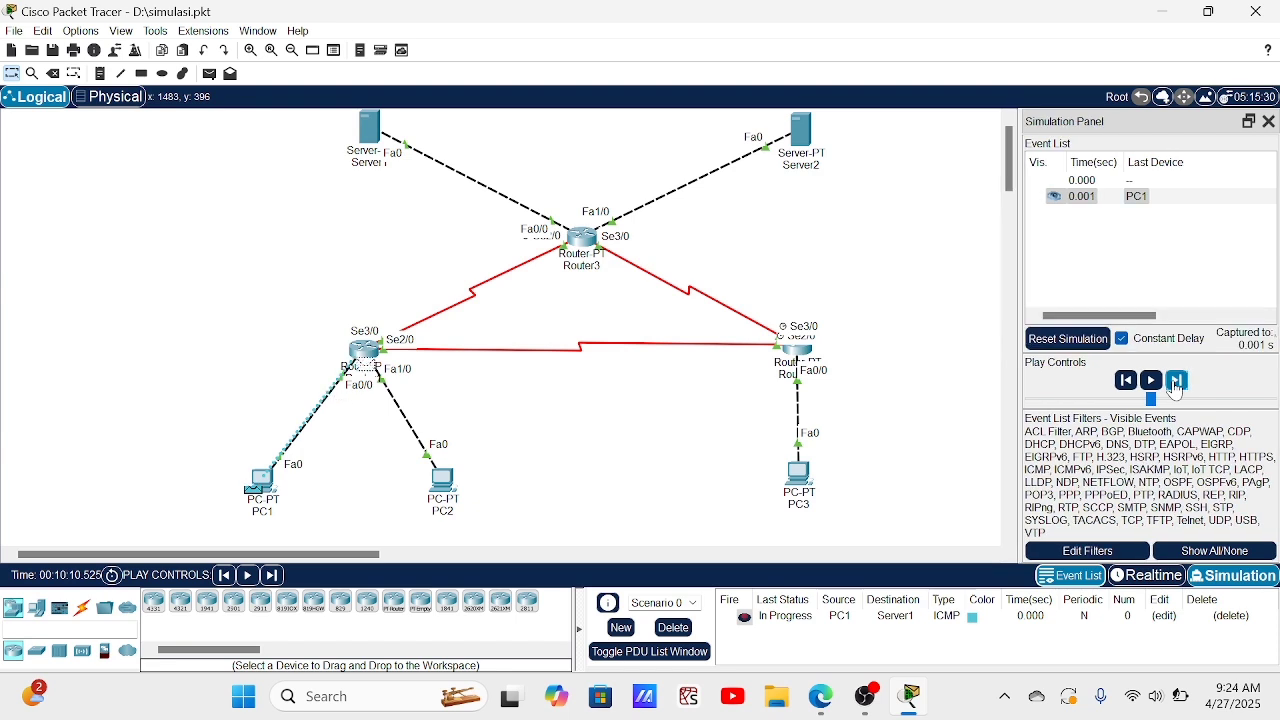
click(1176, 386)
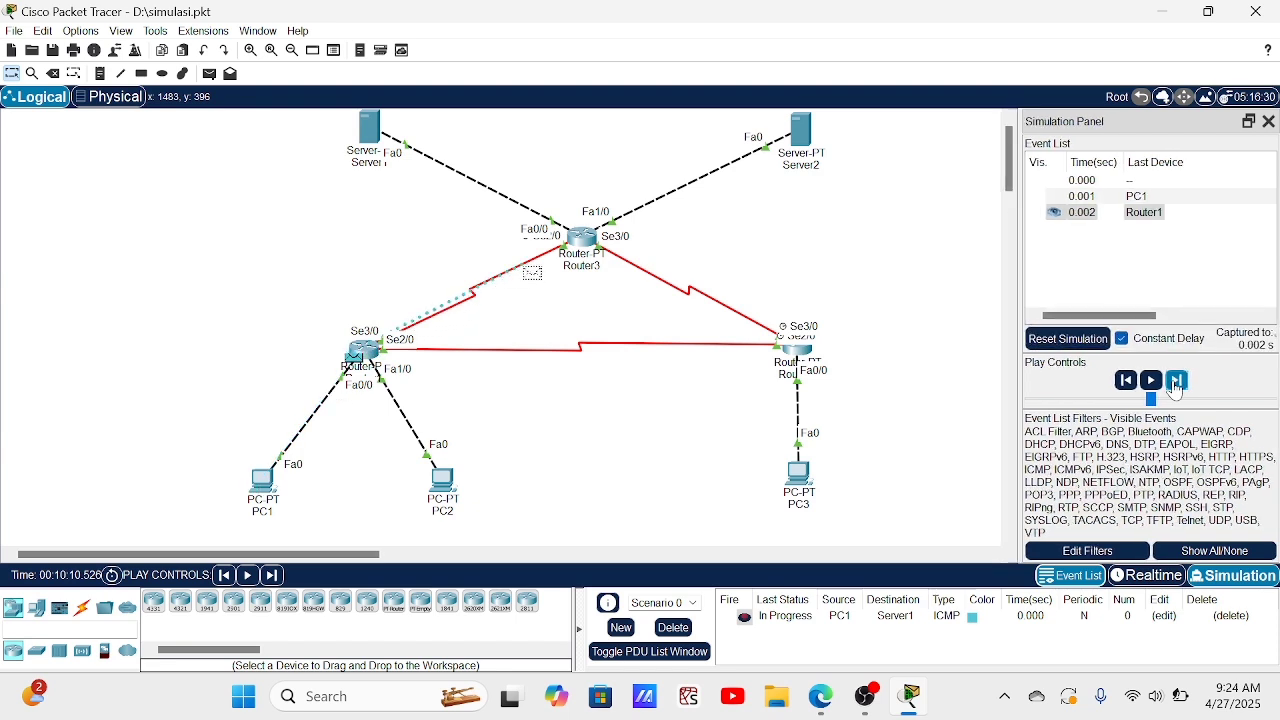
click(1176, 386)
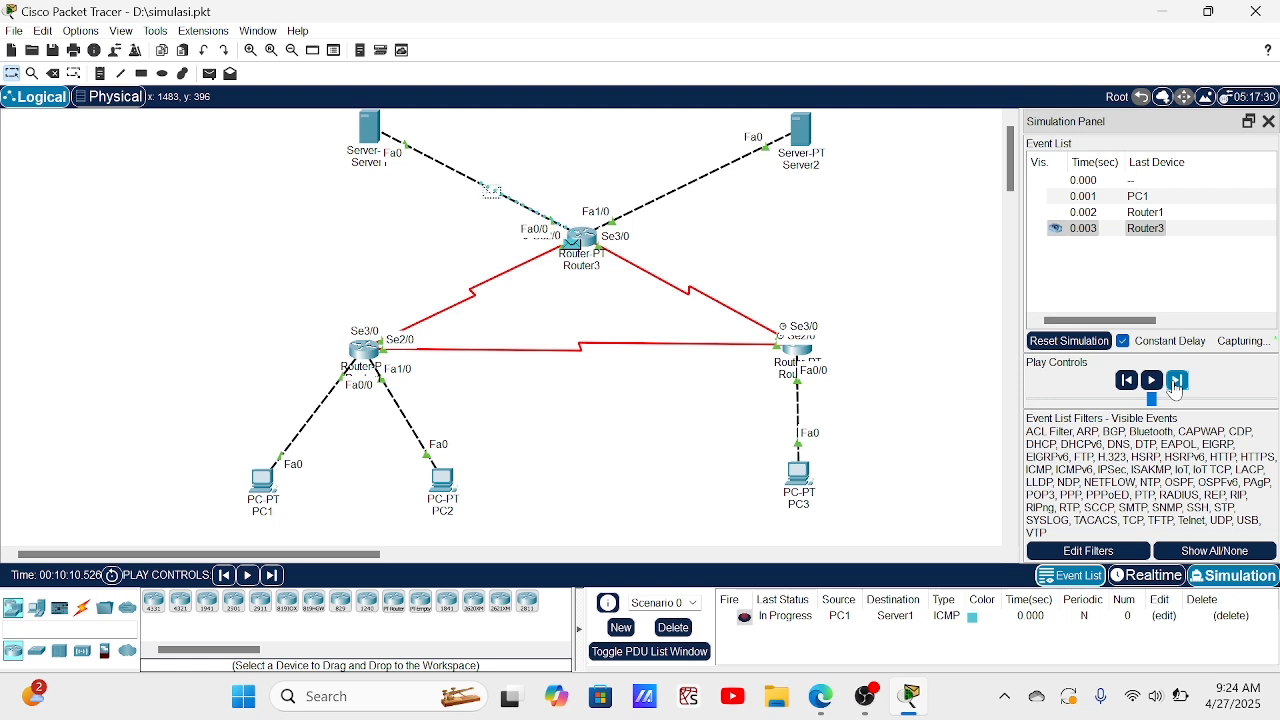
click(1176, 386)
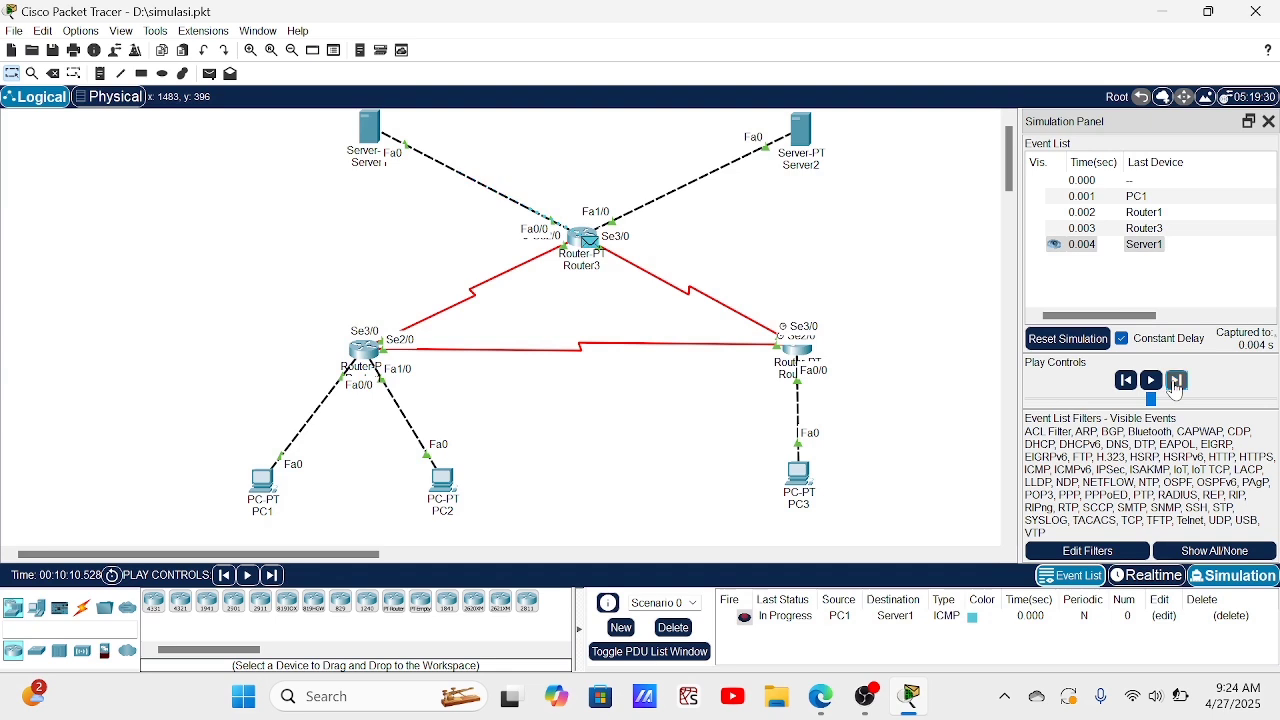
click(1176, 386)
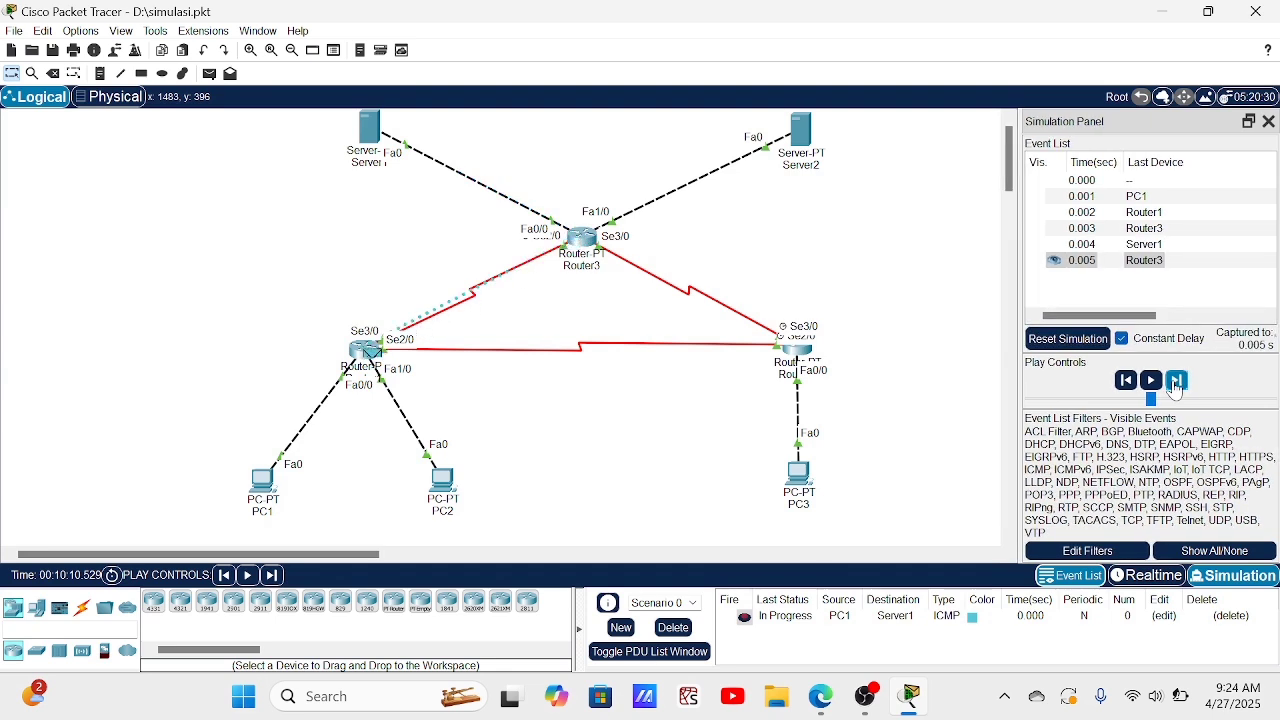
click(1176, 386)
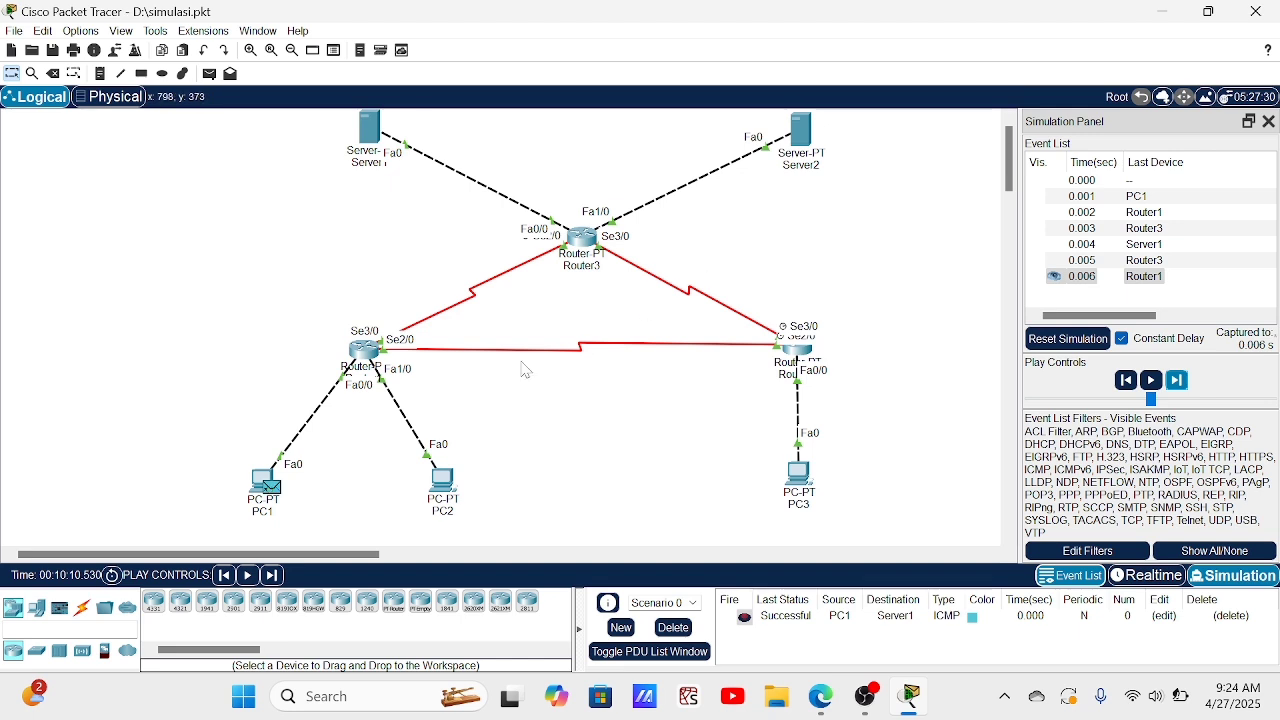
click(673, 630)
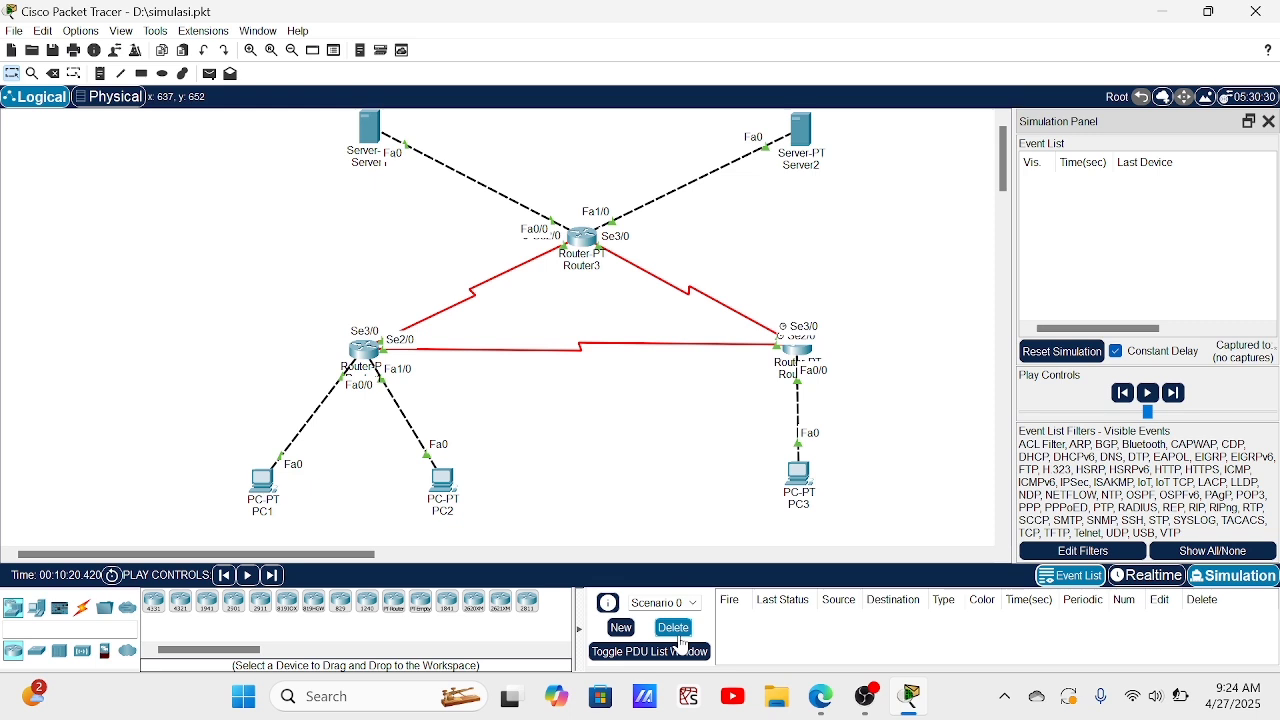
- Try to send a simple PDU from PC1 to Server2, advancing it event by event, and clear the scenario
click(209, 73)
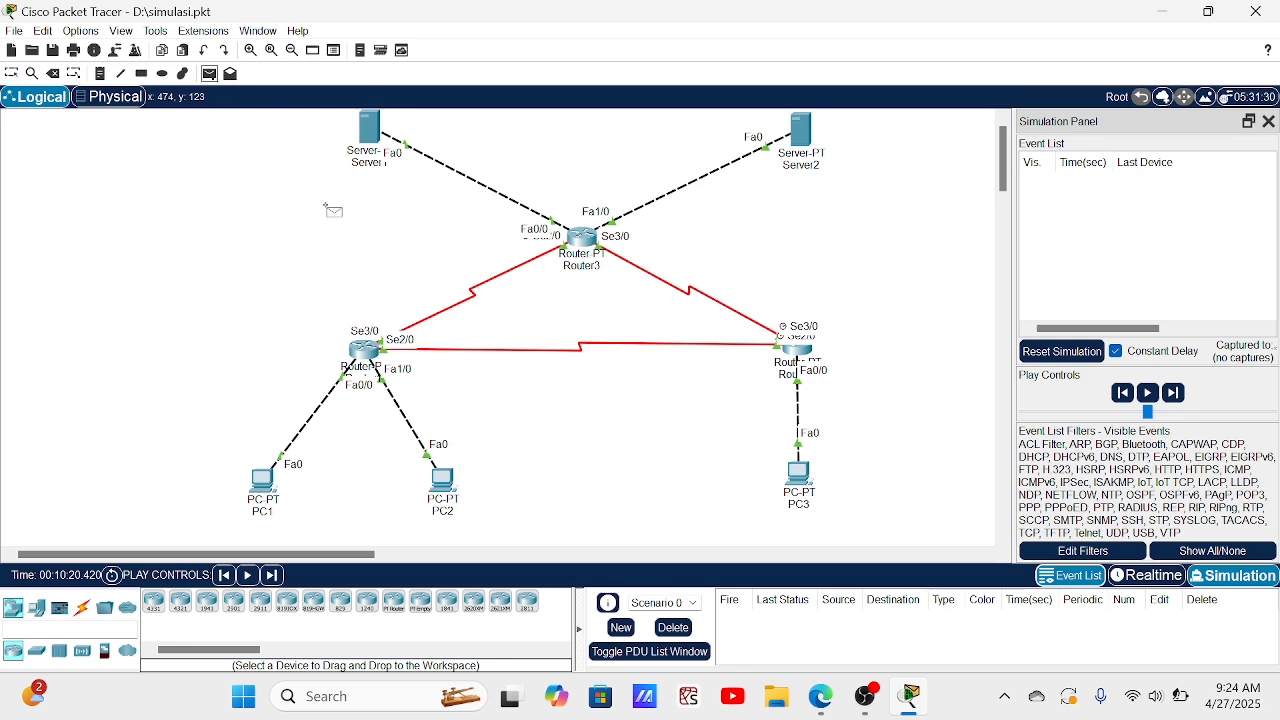
click(264, 480)
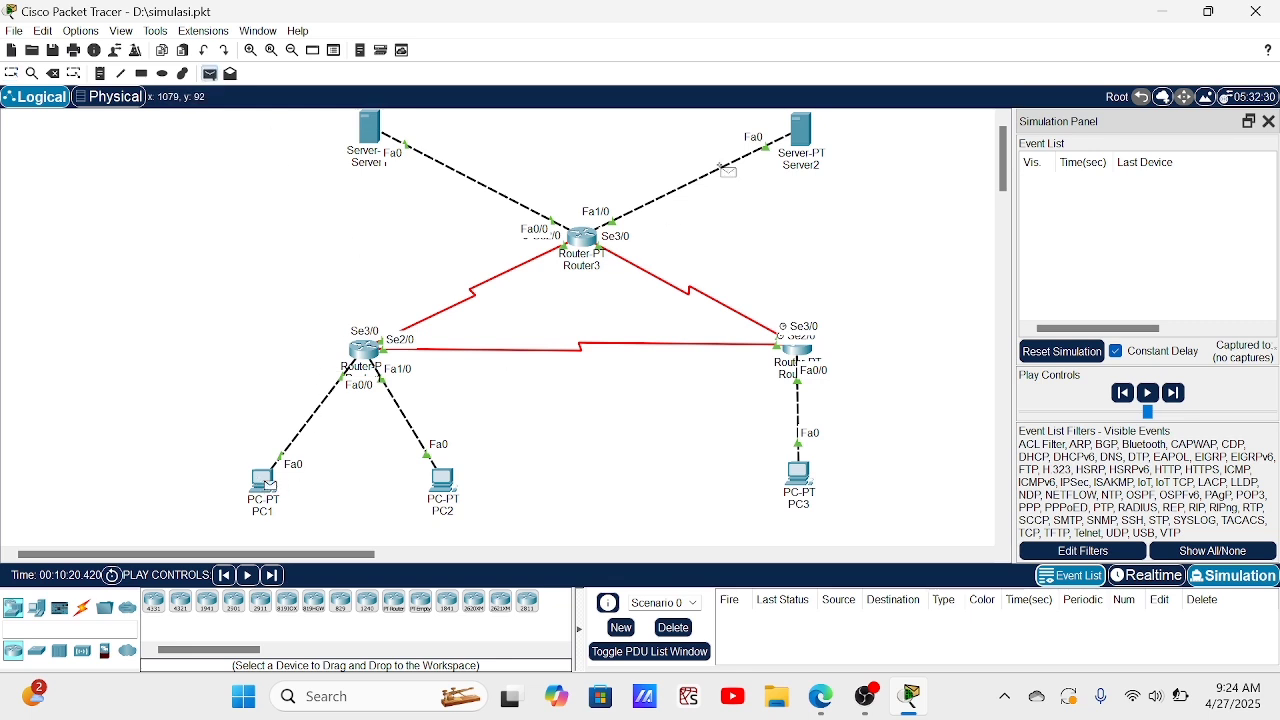
click(810, 143)
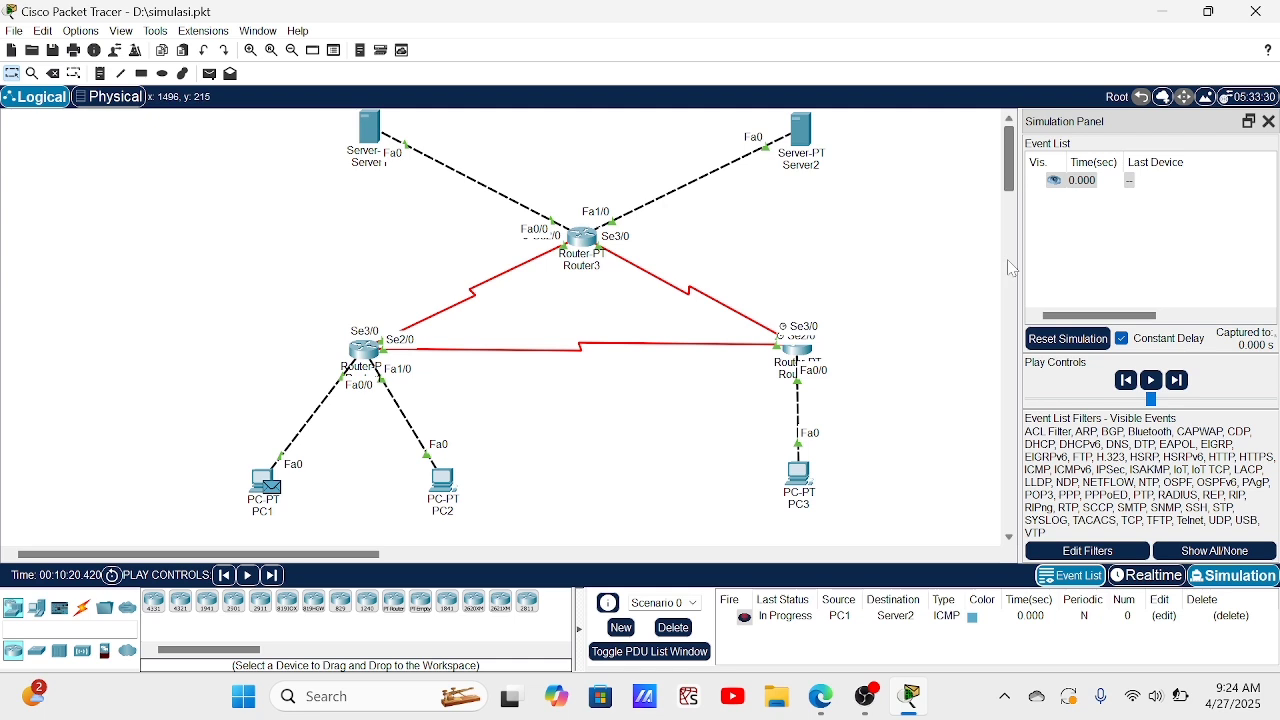
click(1178, 380)
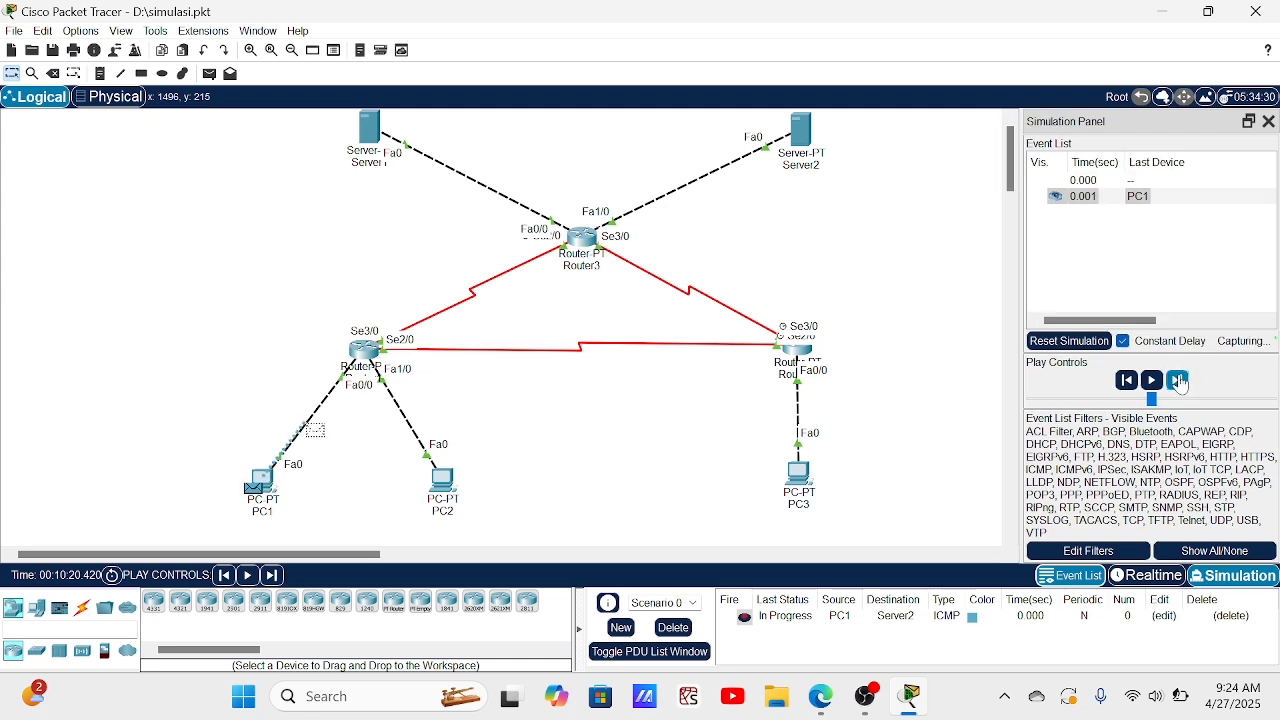
click(1179, 380)
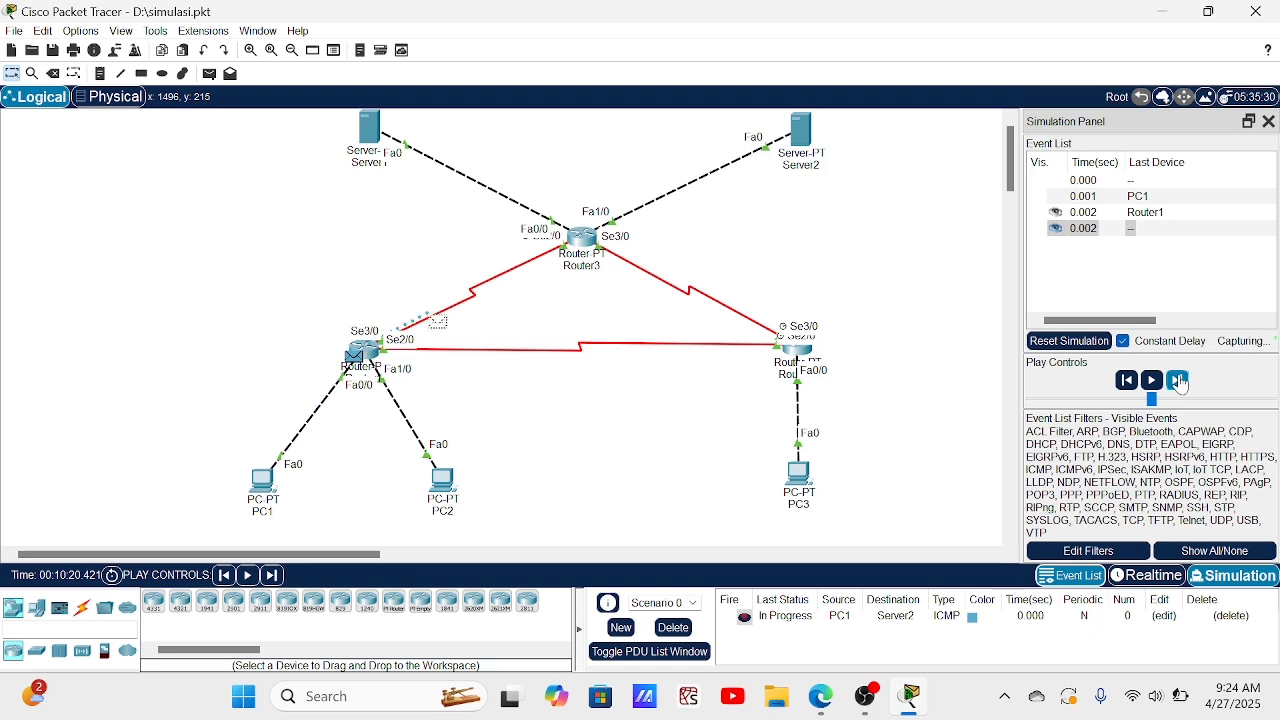
click(1179, 381)
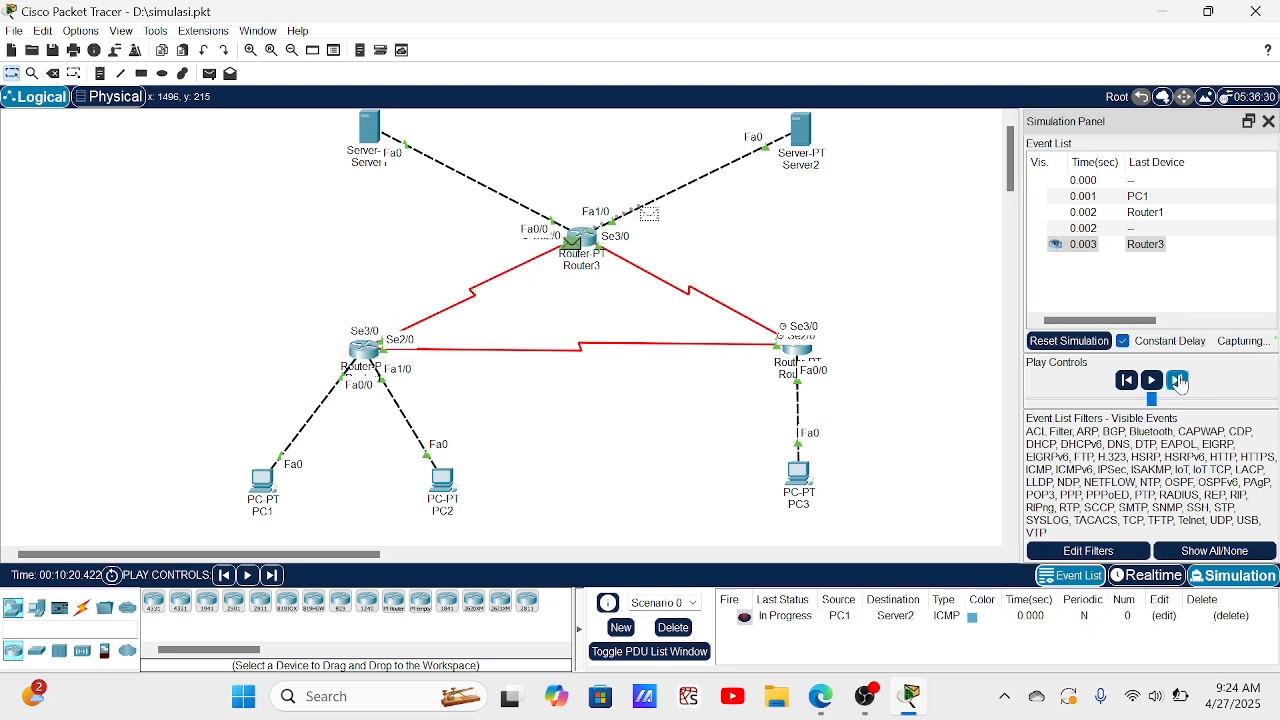
click(1179, 381)
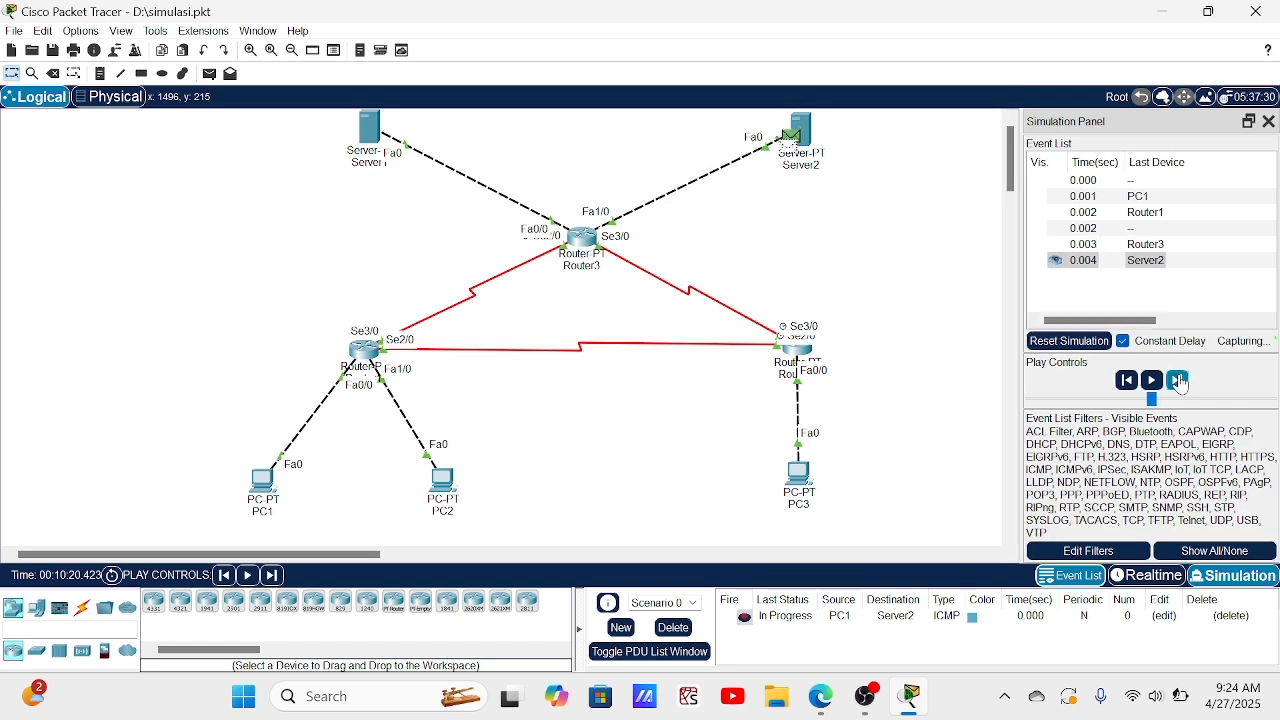
click(1179, 381)
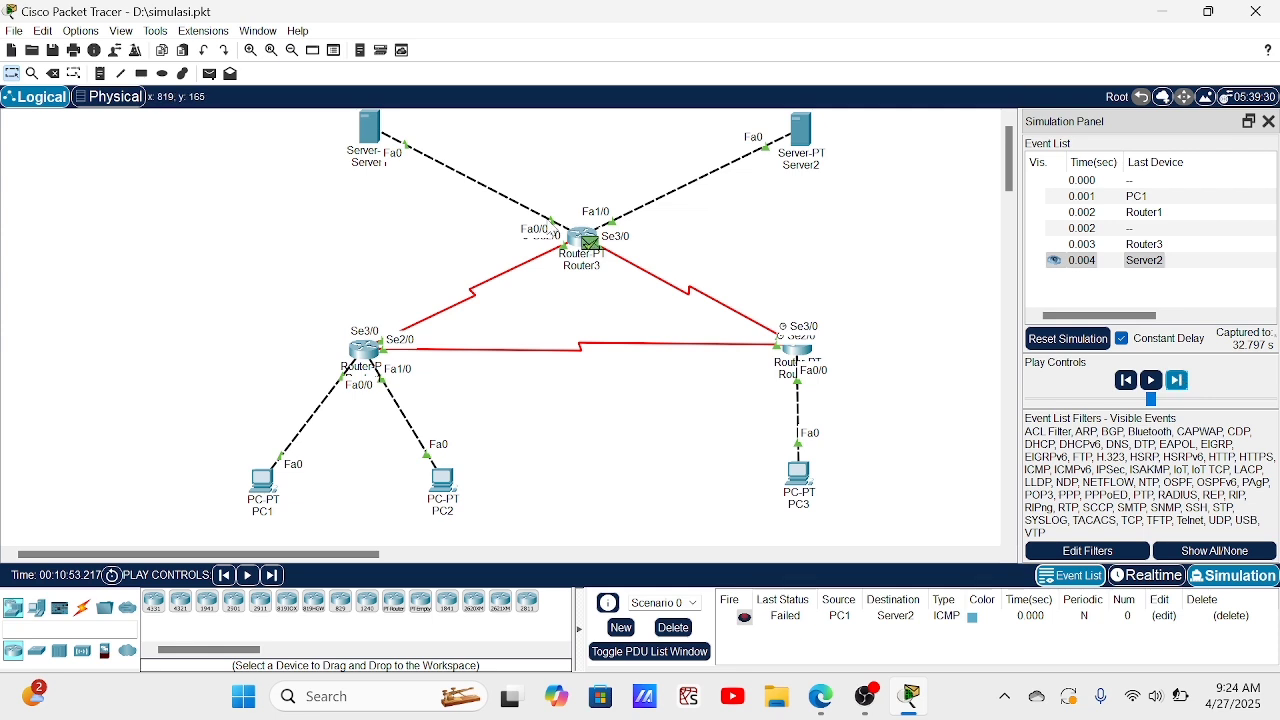
click(672, 628)
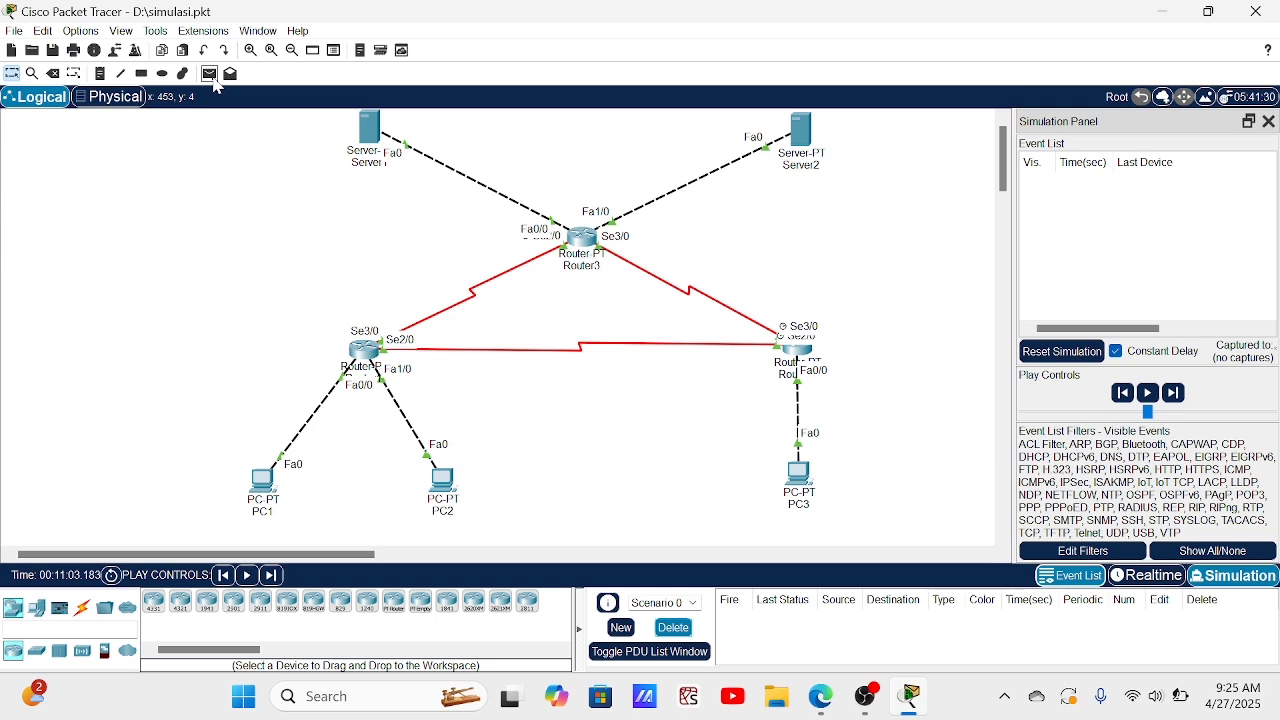
- Resend the simple PDU from PC1 to Server2, advance it hop by hop until the reply reaches PC1, and clear the scenario
click(211, 76)
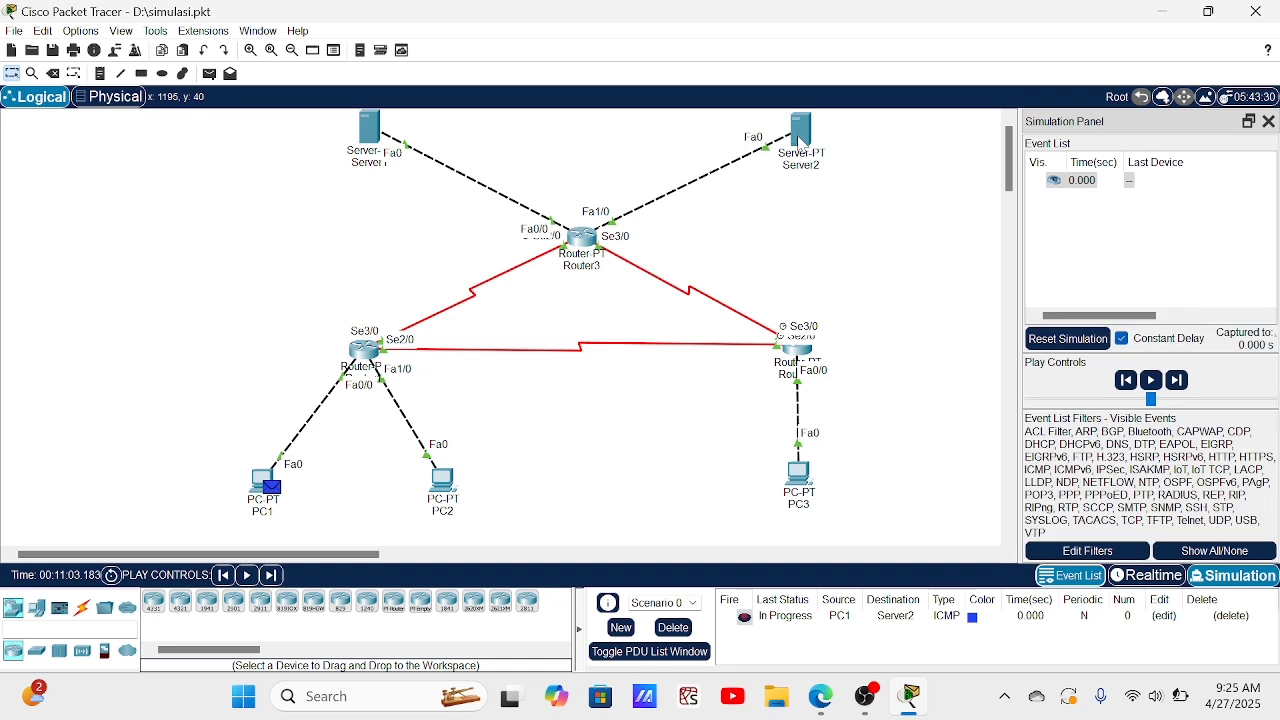
click(1180, 384)
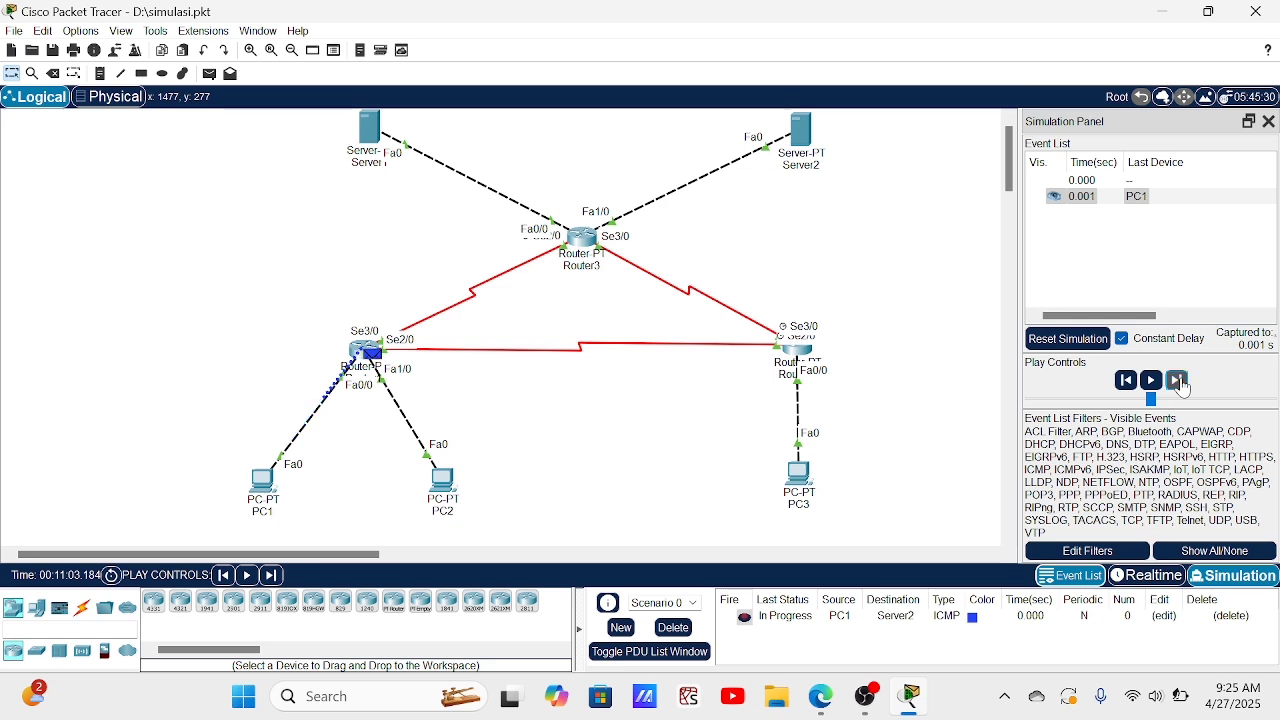
click(1180, 382)
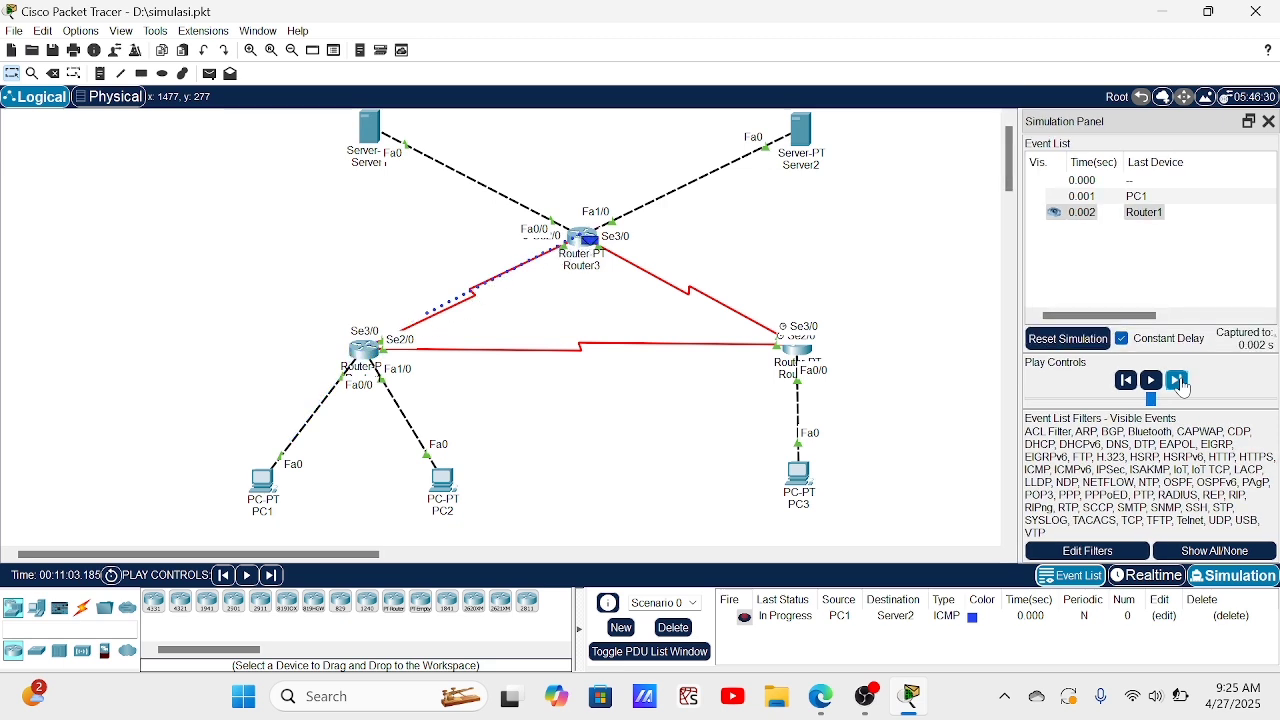
click(1180, 383)
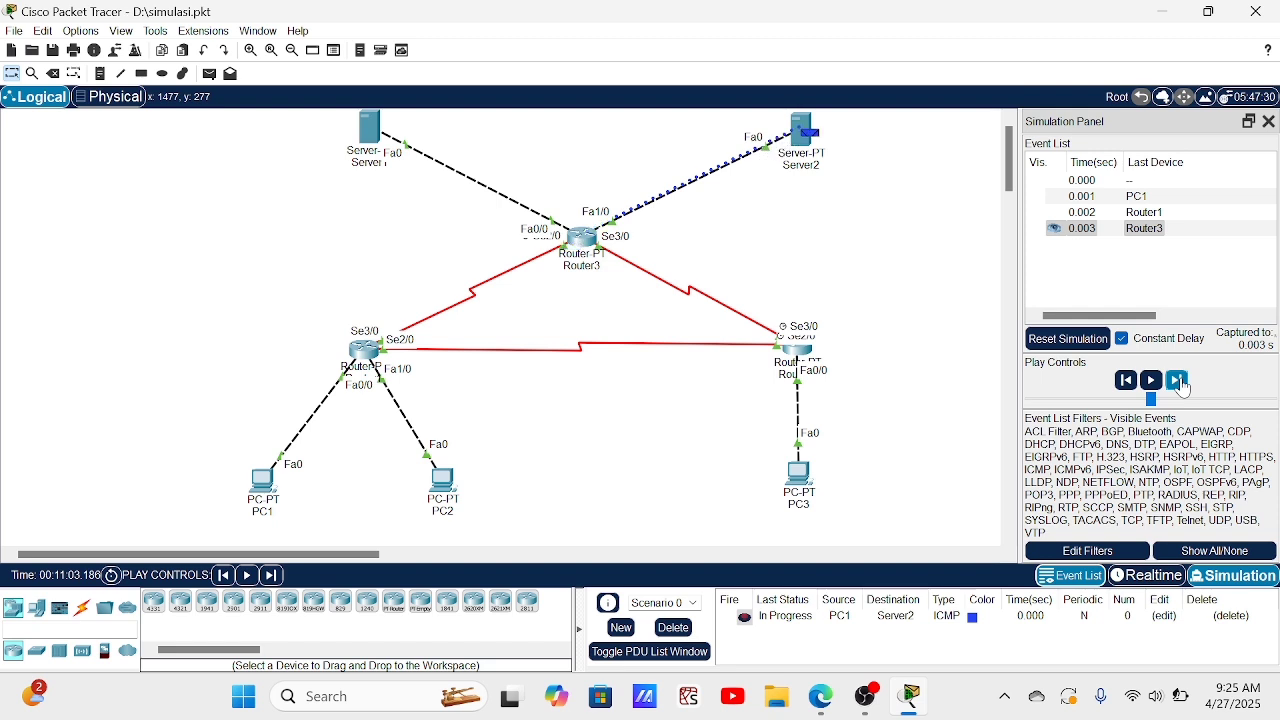
click(1180, 382)
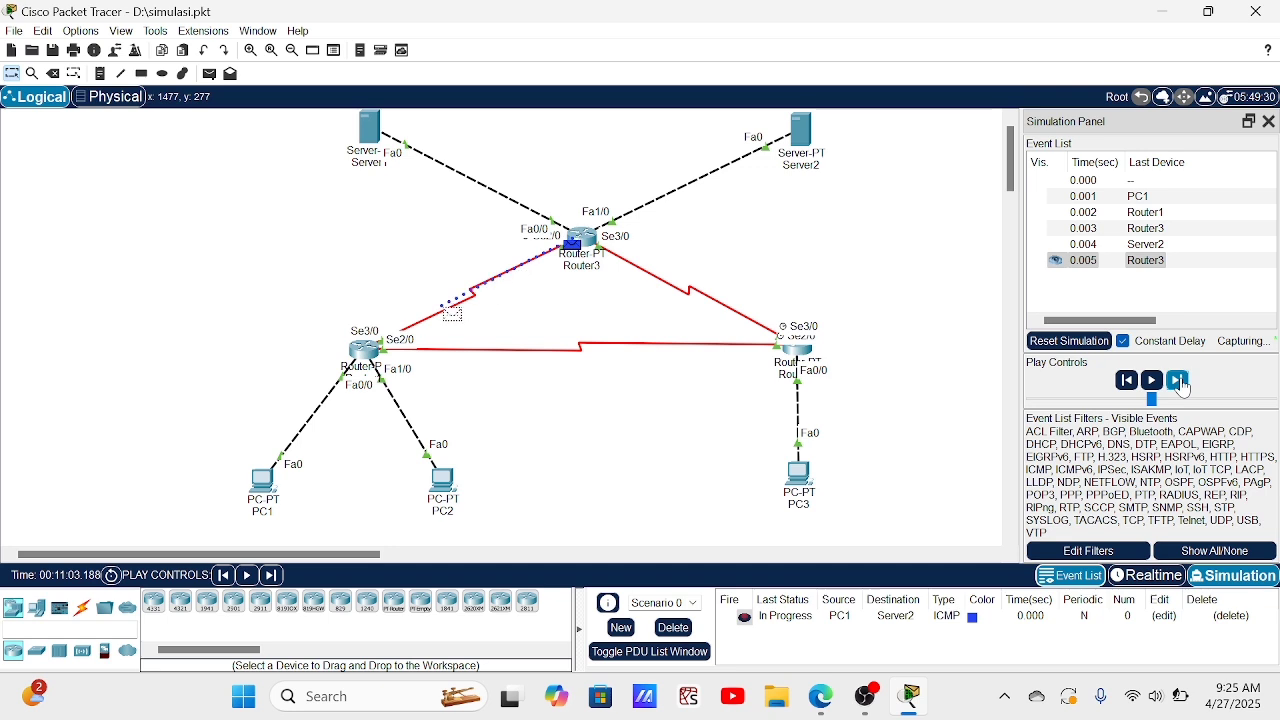
click(1180, 382)
click(1180, 383)
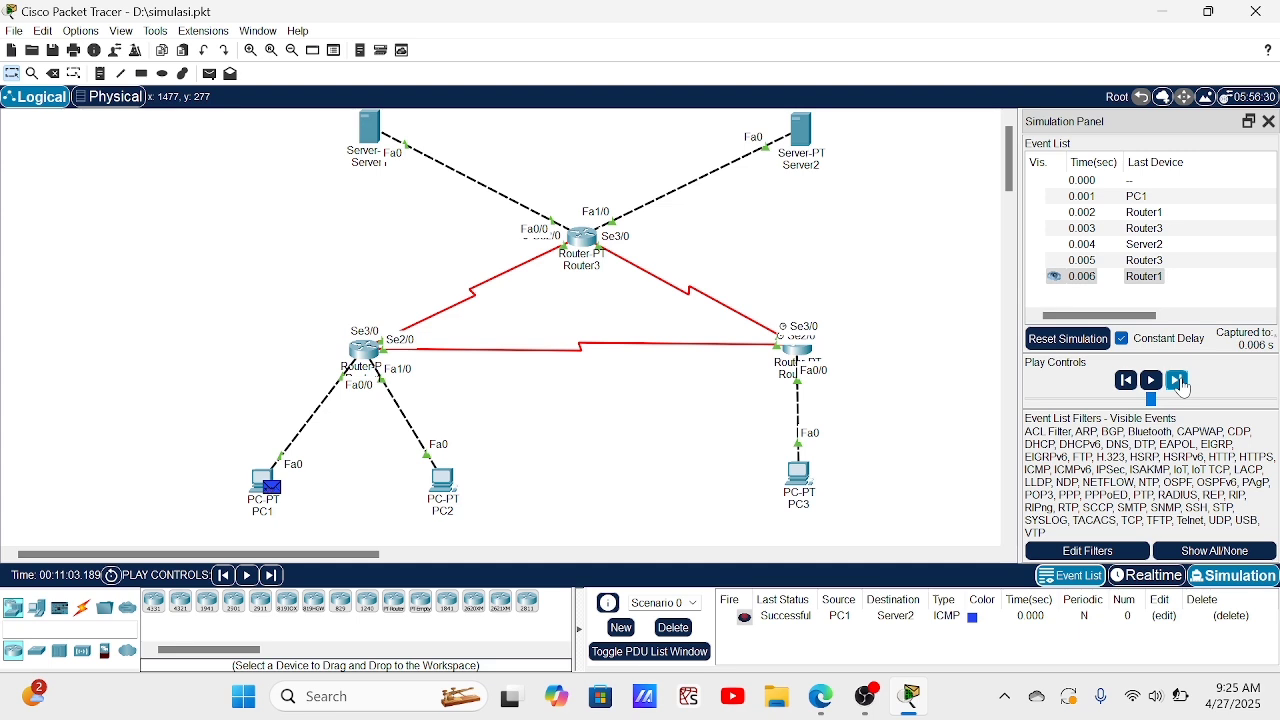
click(684, 631)
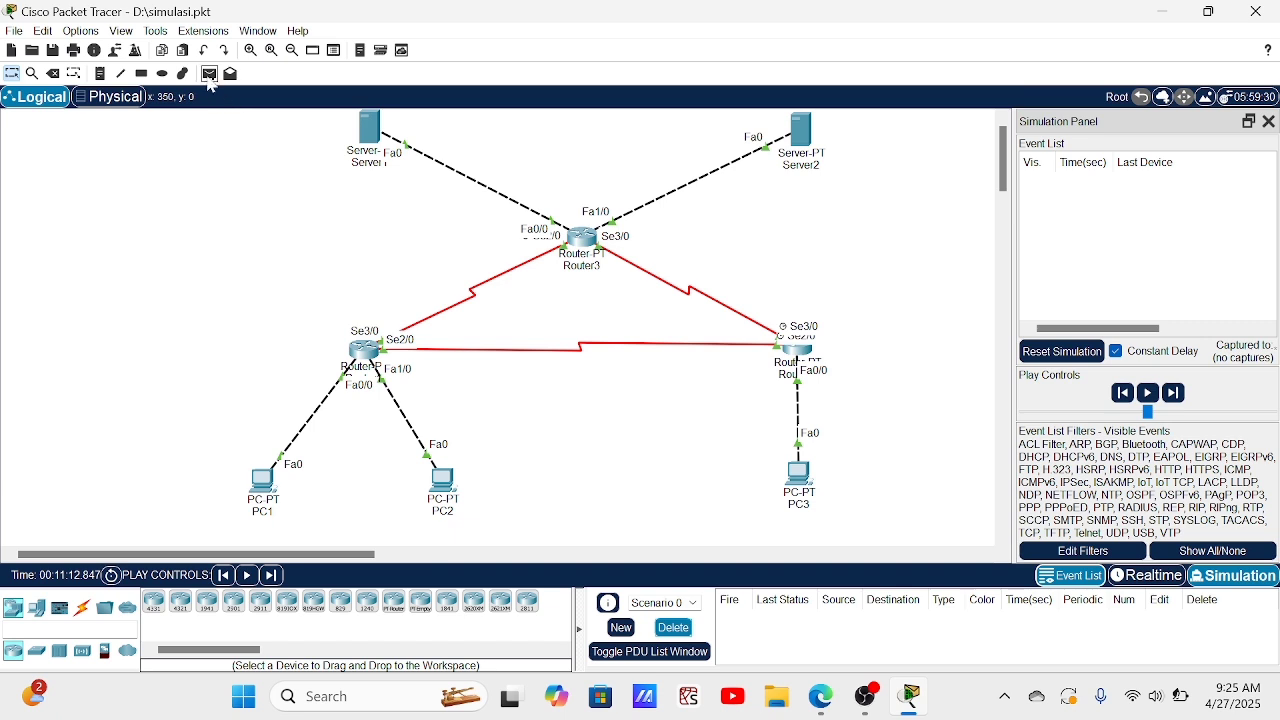
- Send a simple PDU from PC3 to PC1, advance it hop by hop until the reply reaches PC3, and clear the scenario
click(209, 77)
click(806, 478)
click(265, 482)
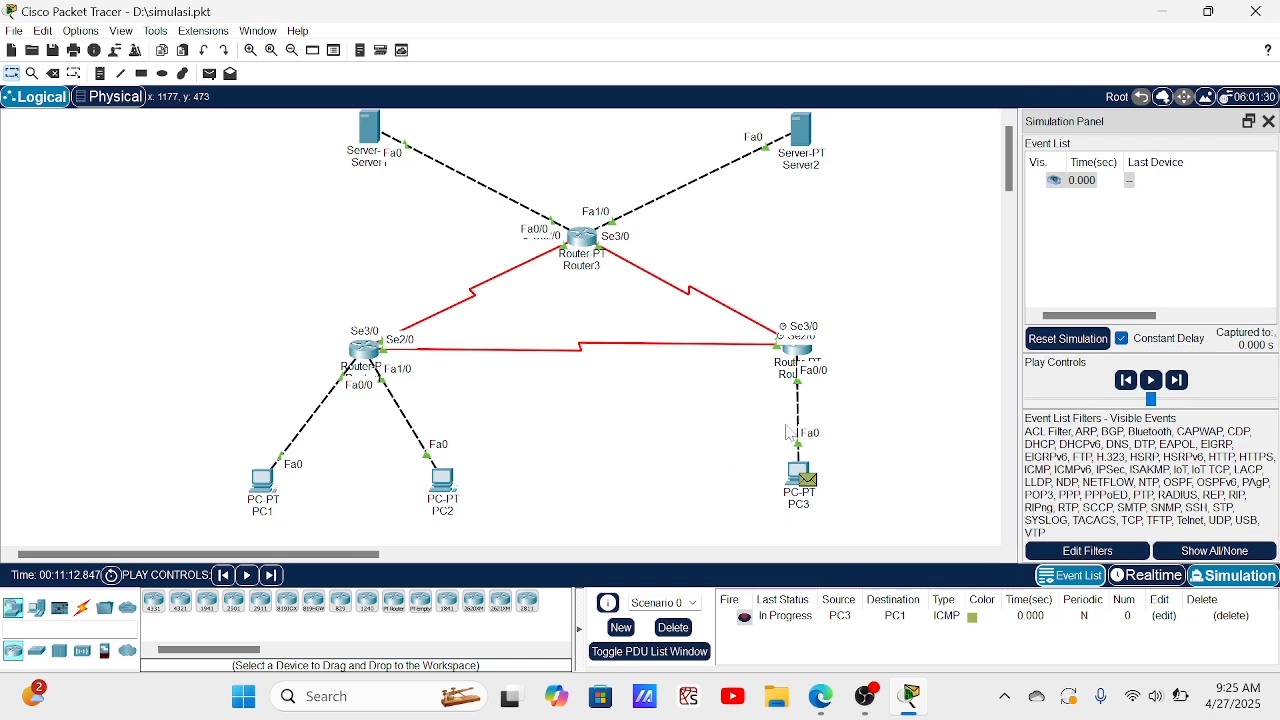
click(1178, 381)
click(1180, 381)
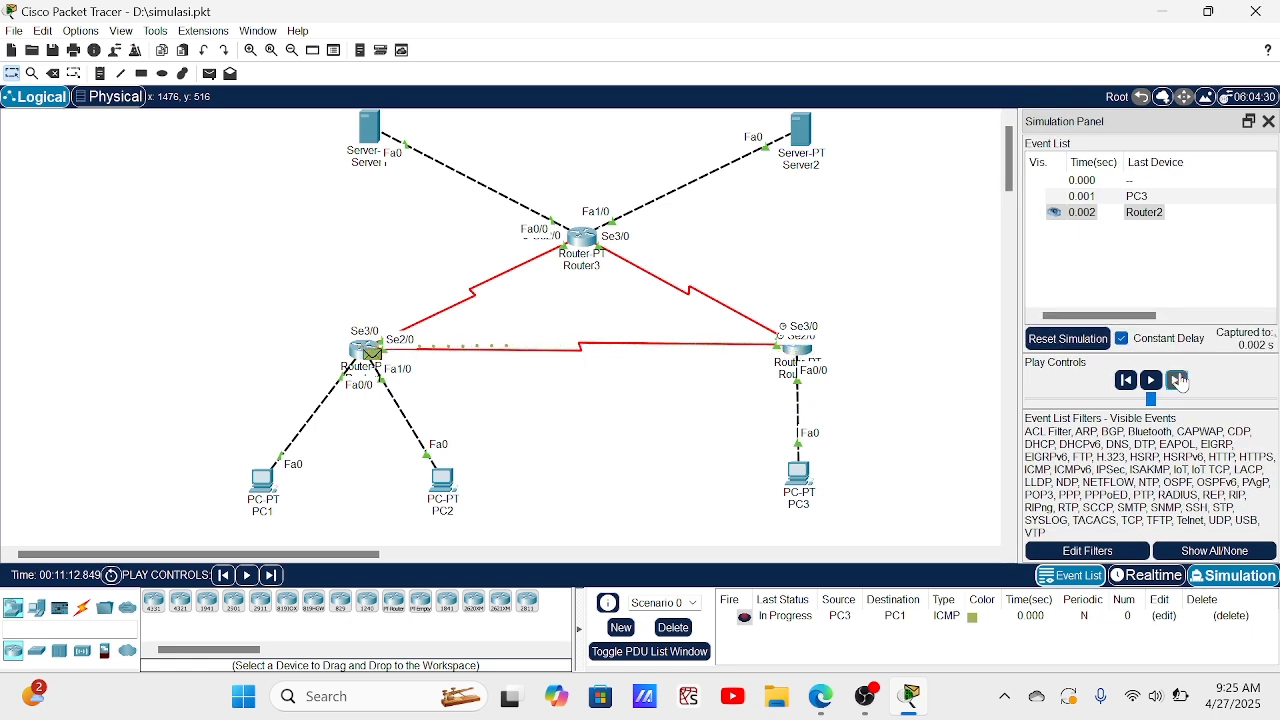
click(1180, 381)
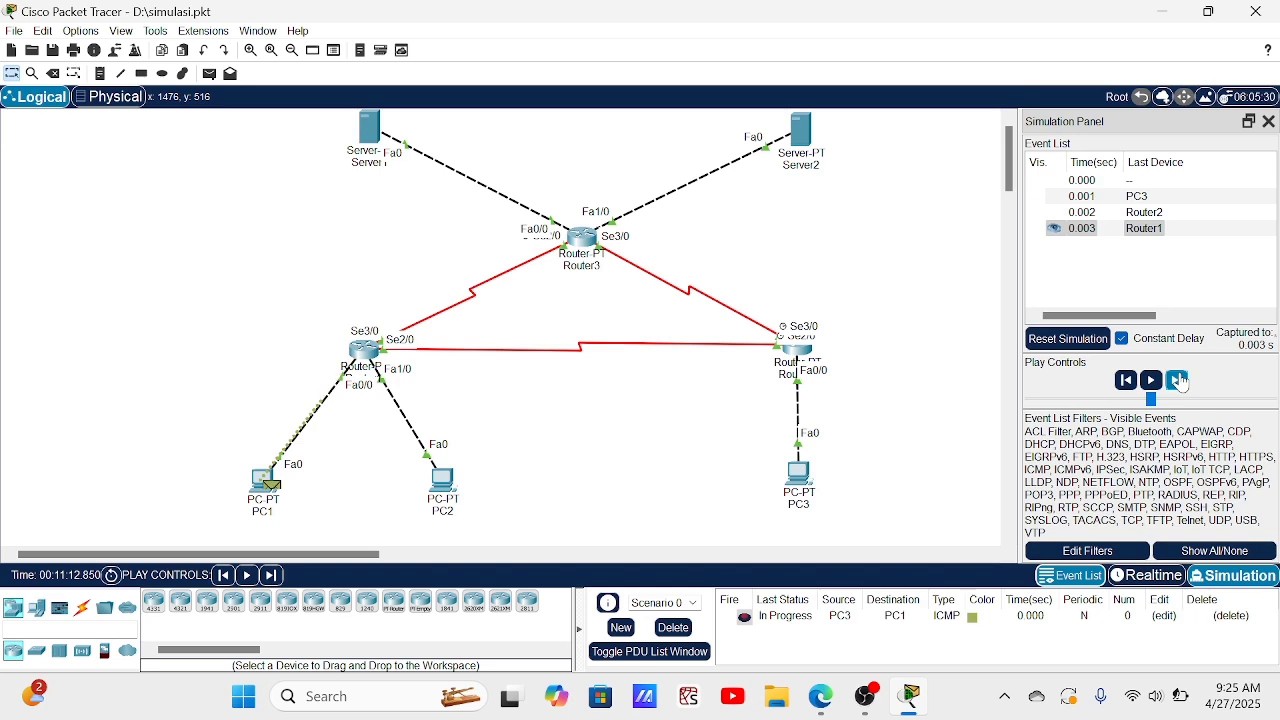
click(1180, 381)
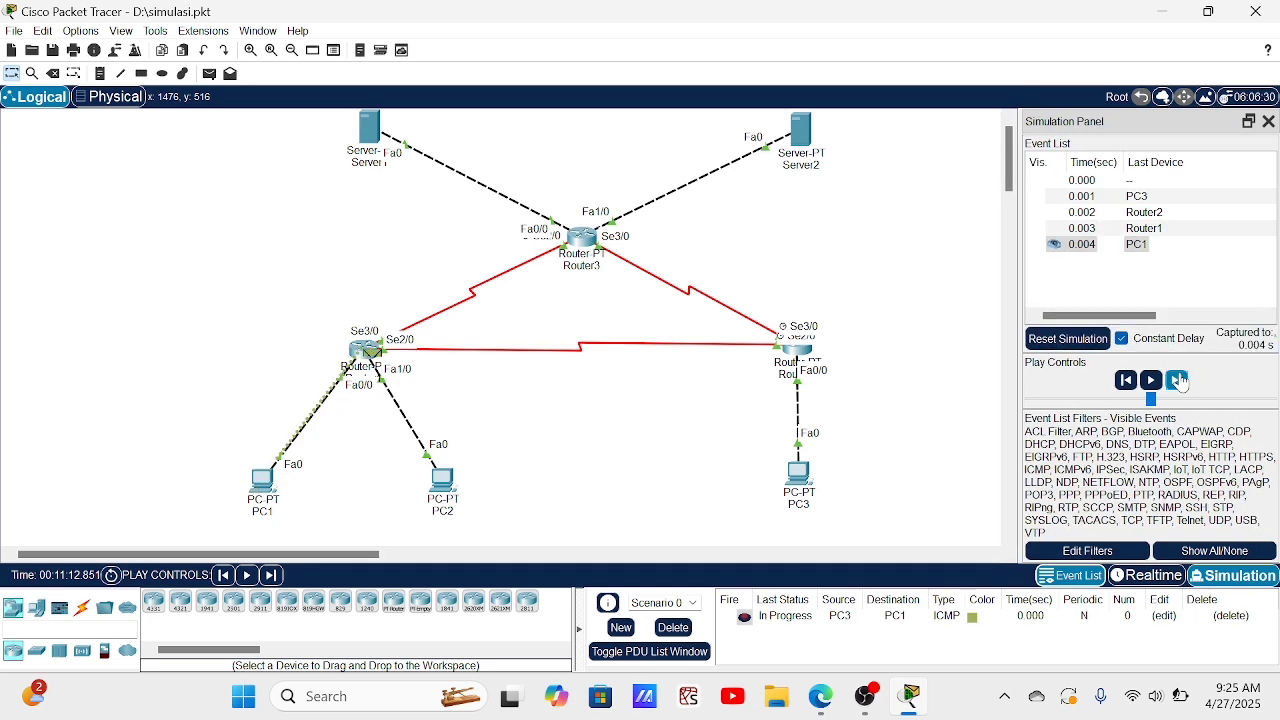
click(1180, 381)
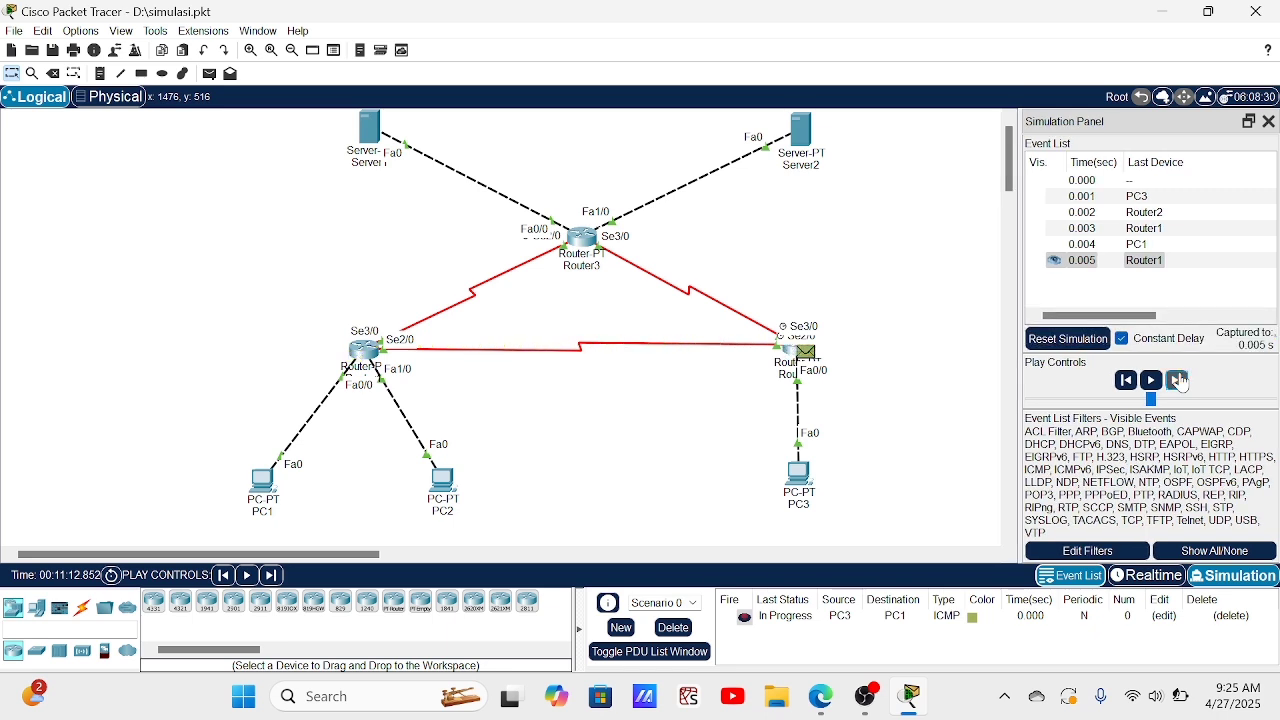
click(1180, 381)
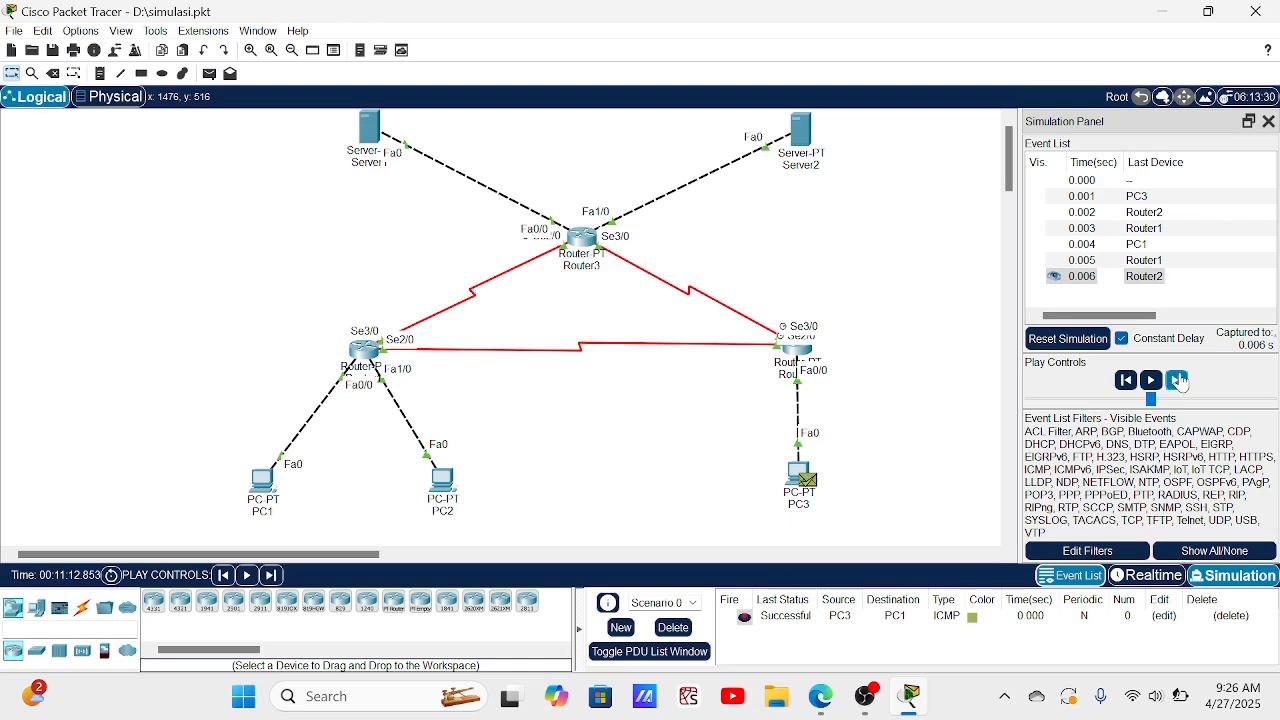
click(672, 630)
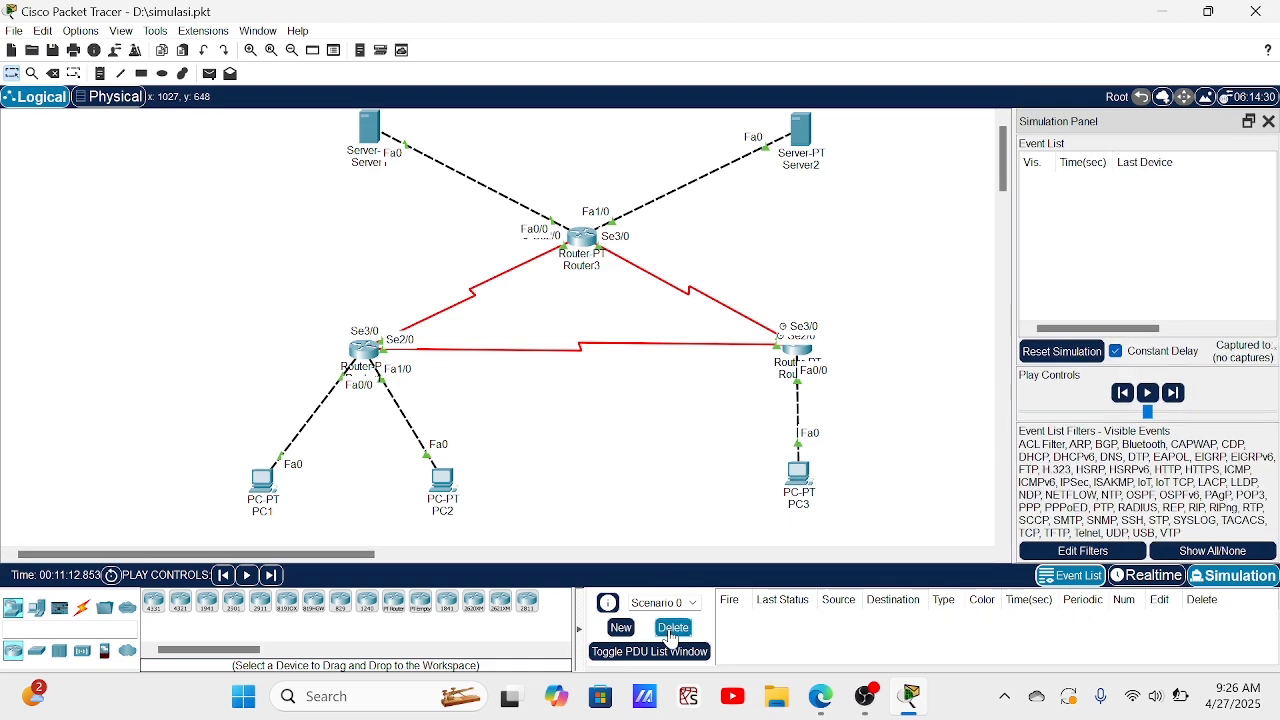
- Send a simple PDU from PC3 to PC2, advance it hop by hop until the reply reaches PC3, and clear the scenario
click(209, 75)
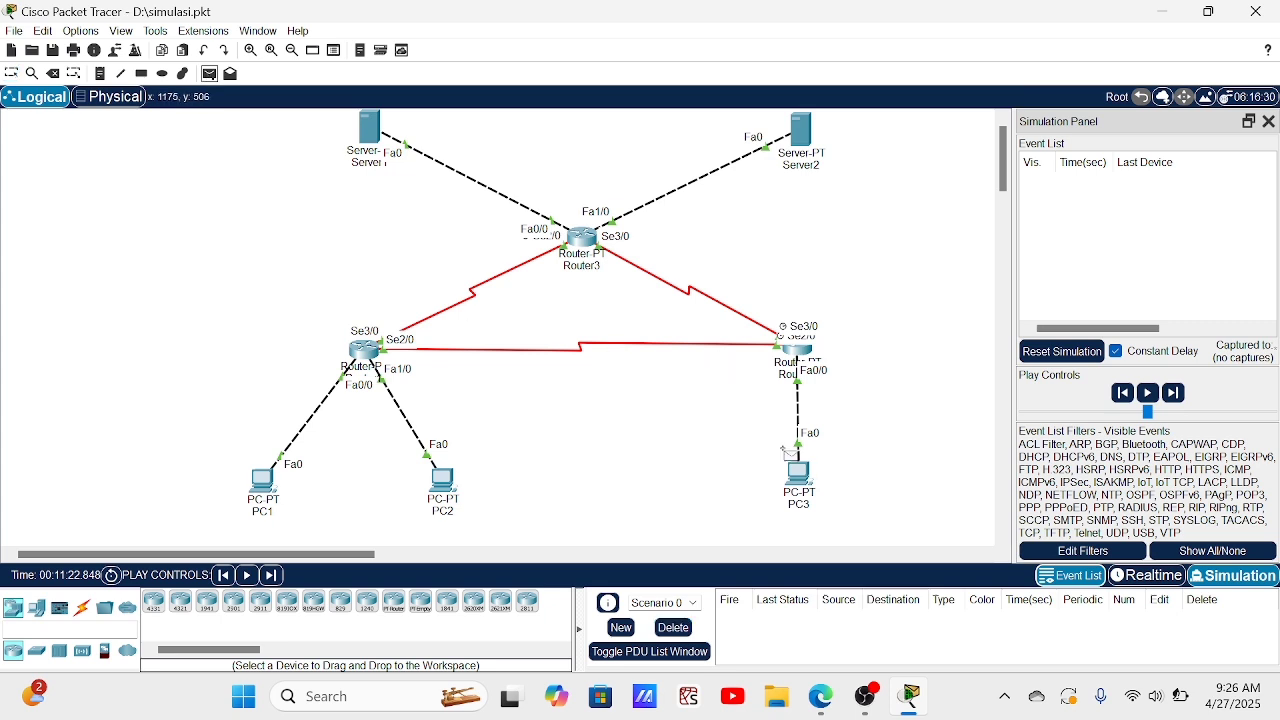
click(806, 480)
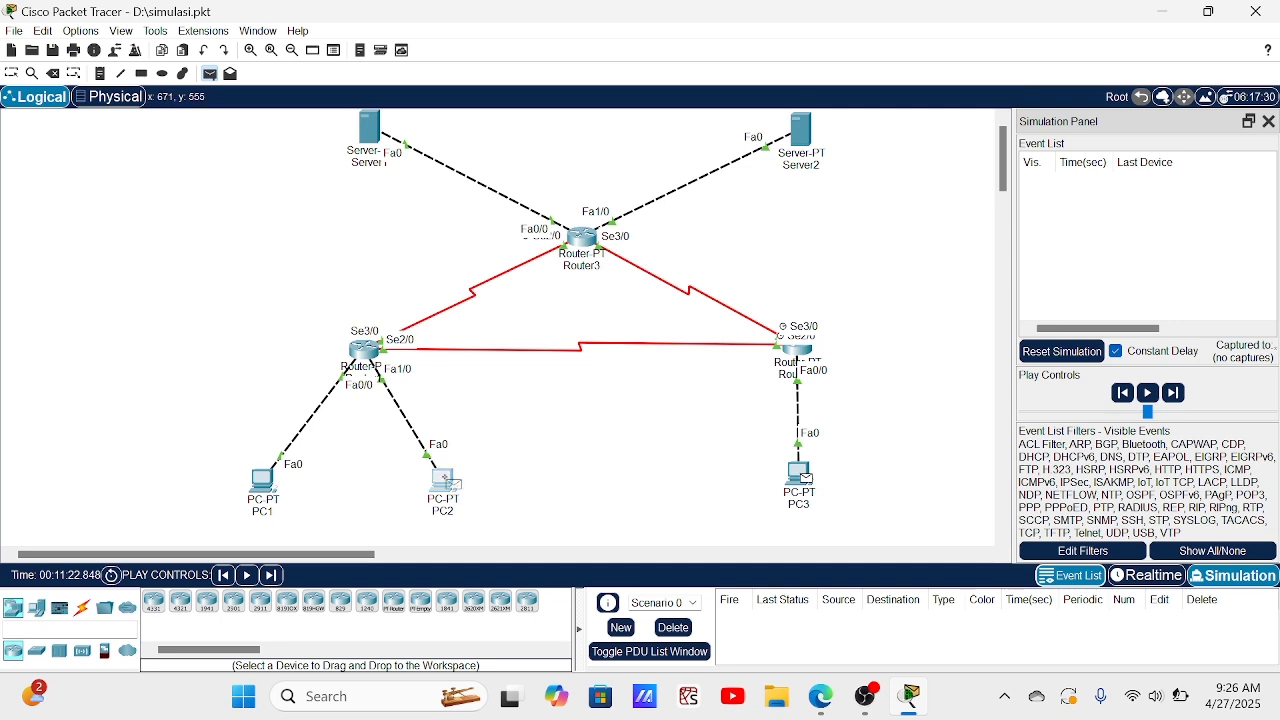
click(443, 482)
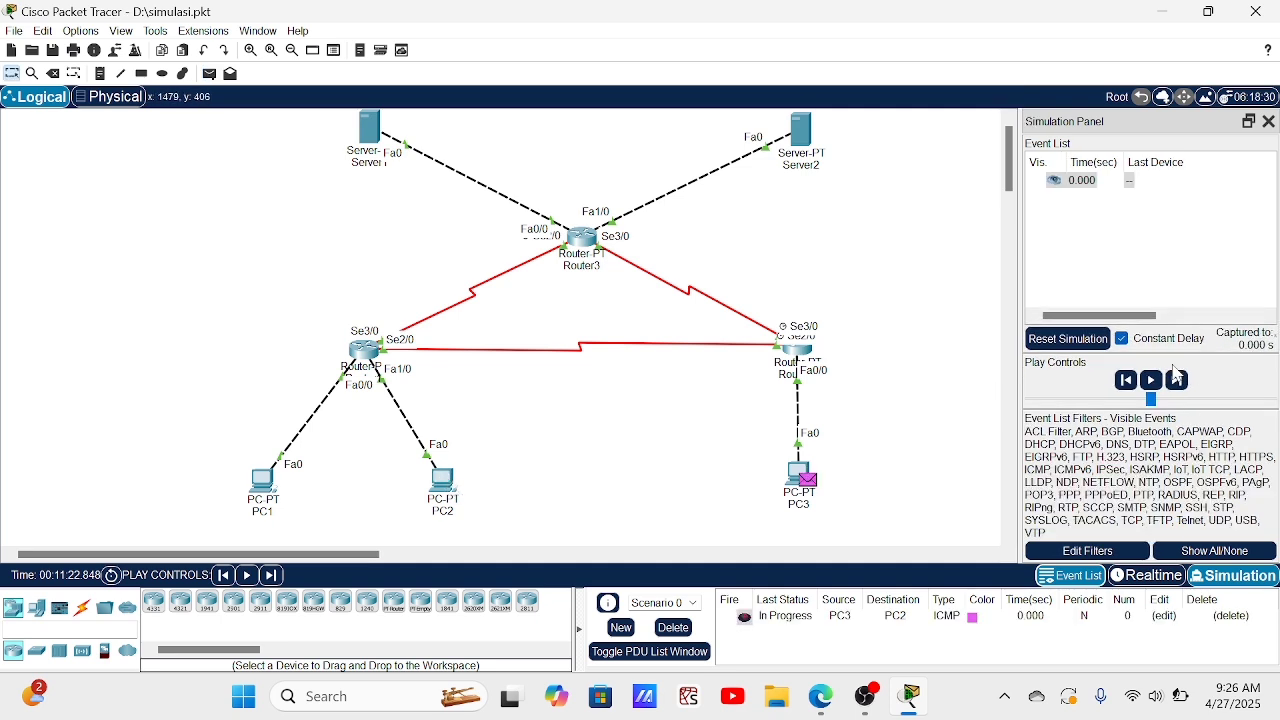
click(1177, 379)
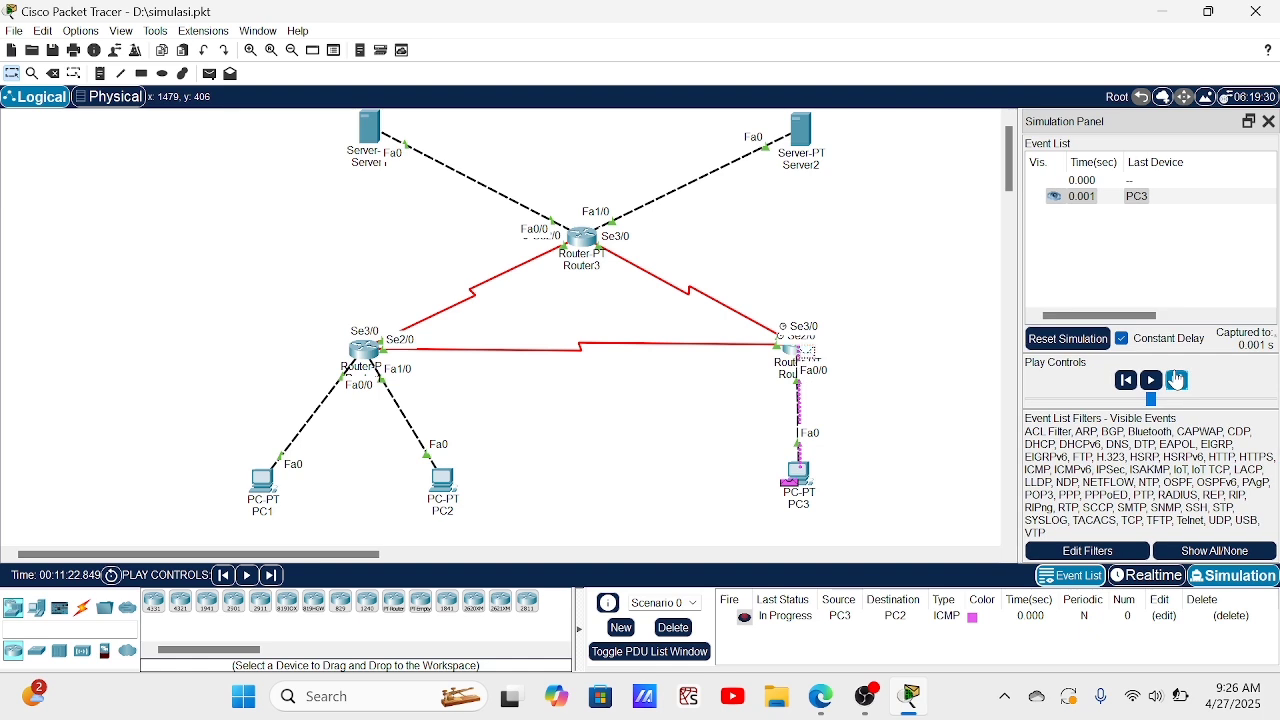
click(1177, 379)
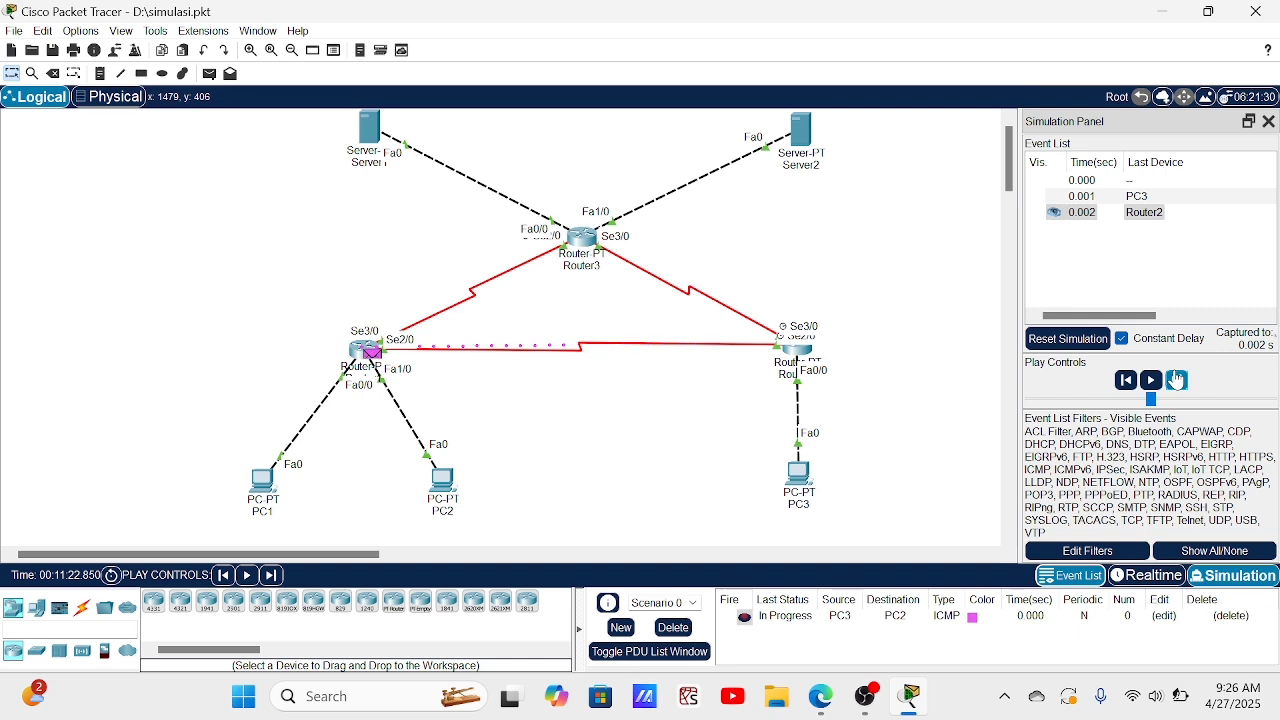
click(1177, 379)
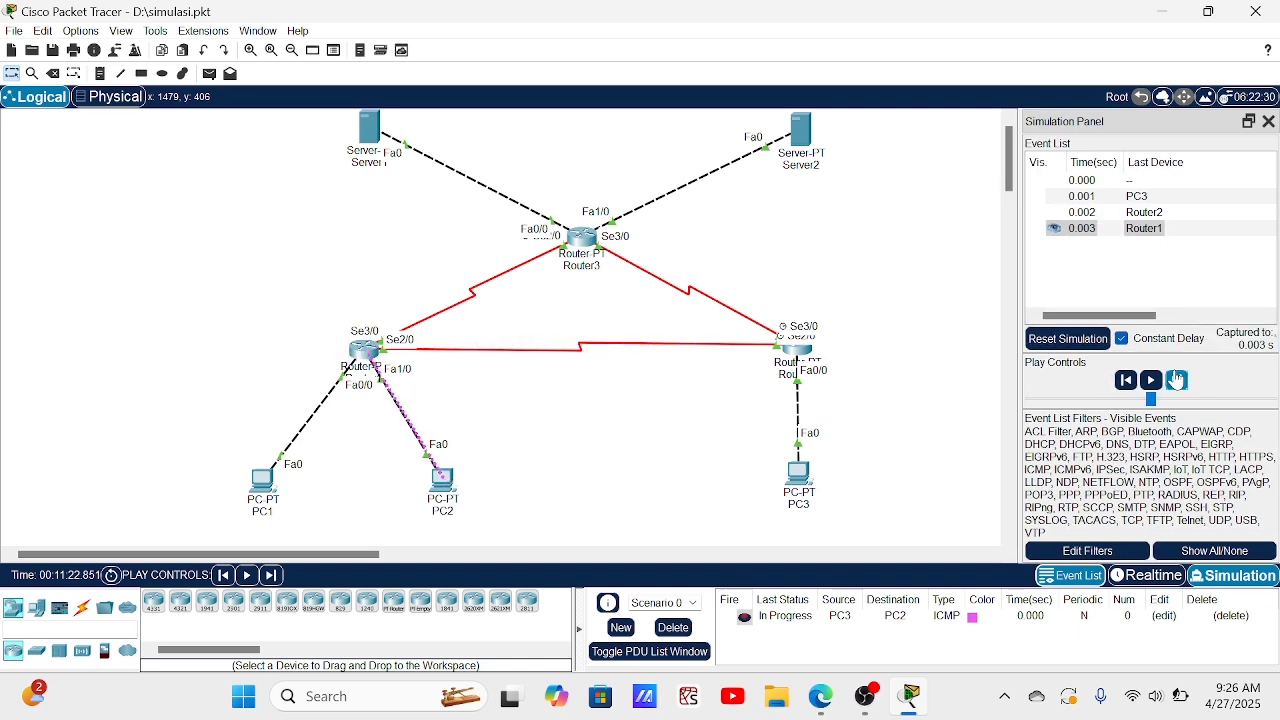
click(1177, 379)
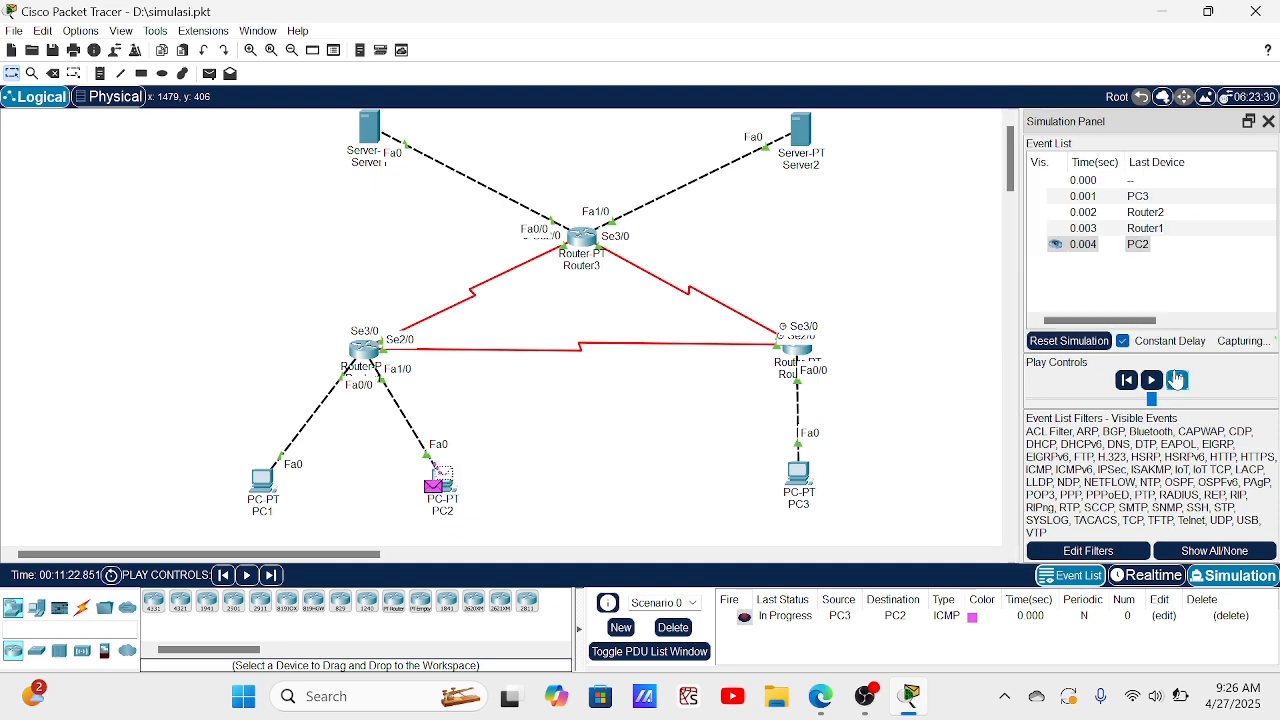
click(1177, 379)
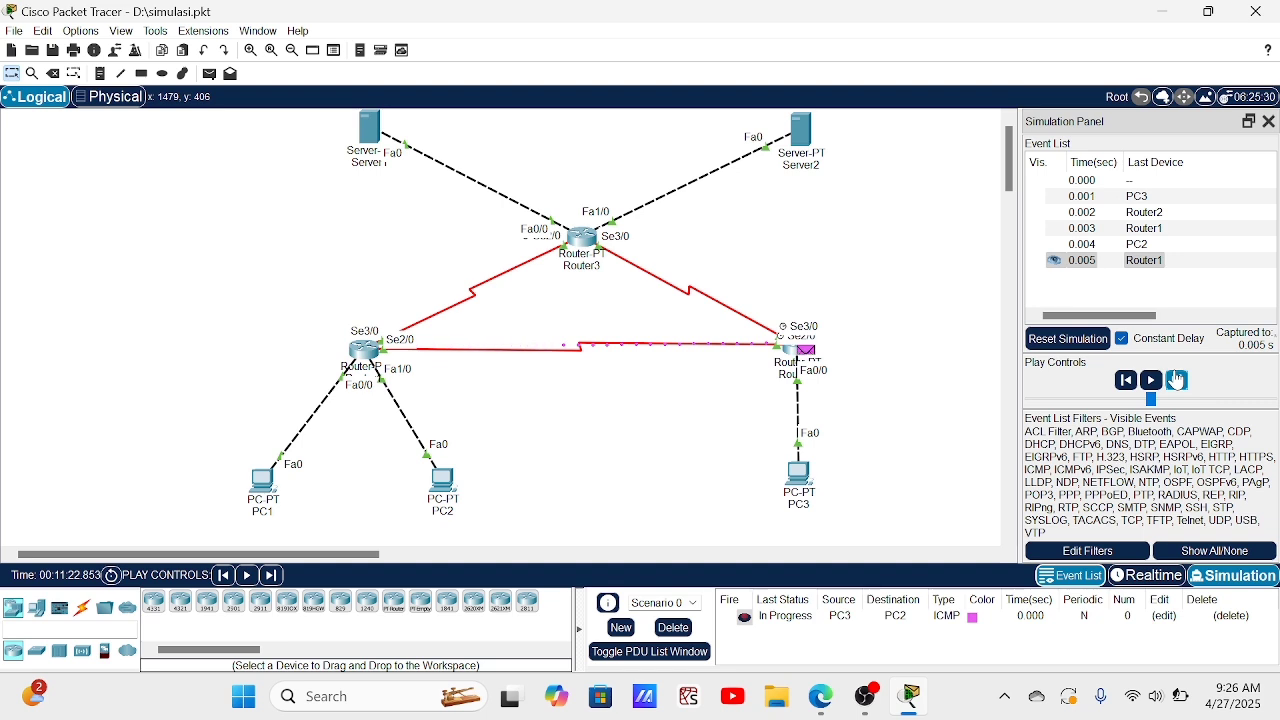
click(1177, 379)
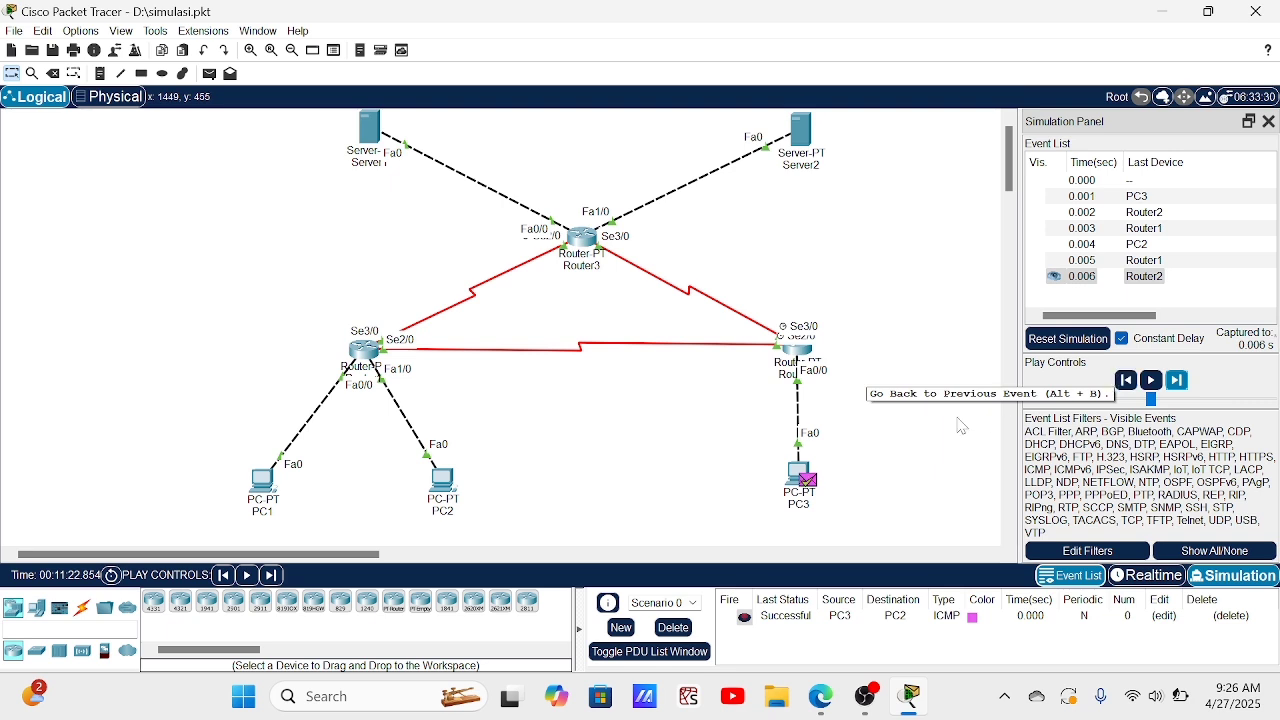
click(672, 628)
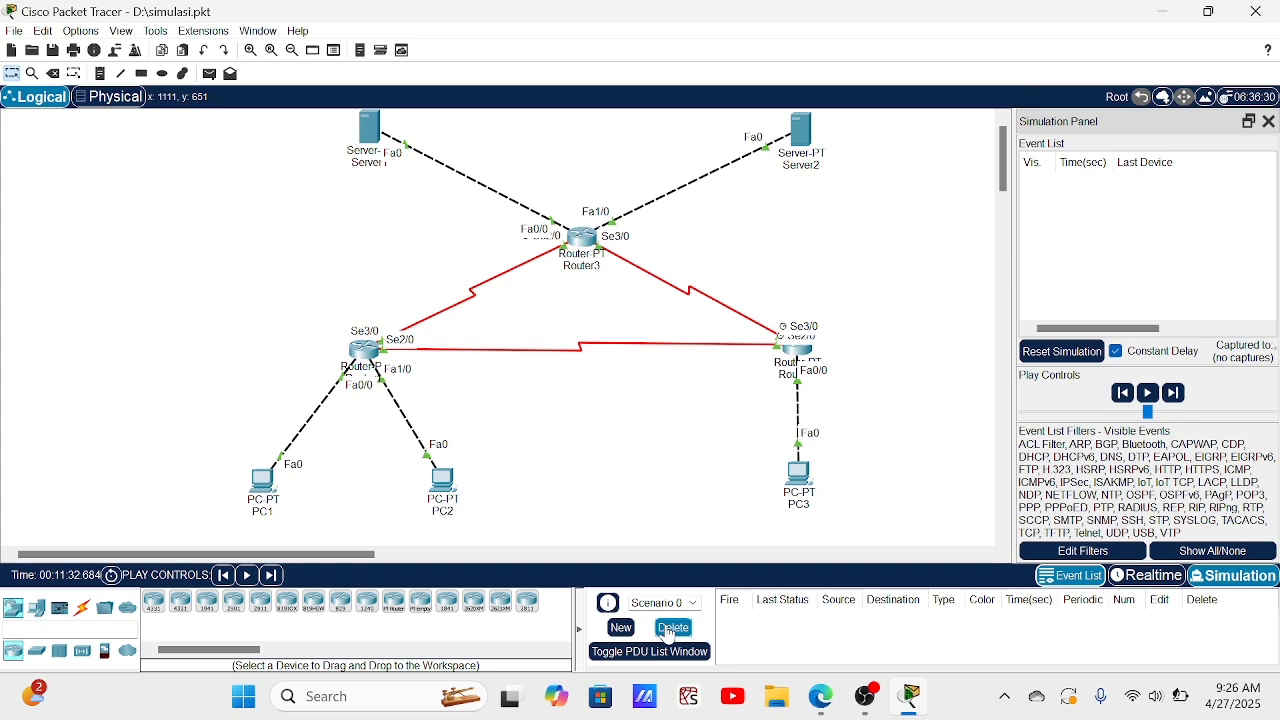
- Send a simple PDU from PC3 to Server1, advance it hop by hop until the reply reaches PC3, and clear the scenario
click(204, 80)
click(808, 480)
click(383, 150)
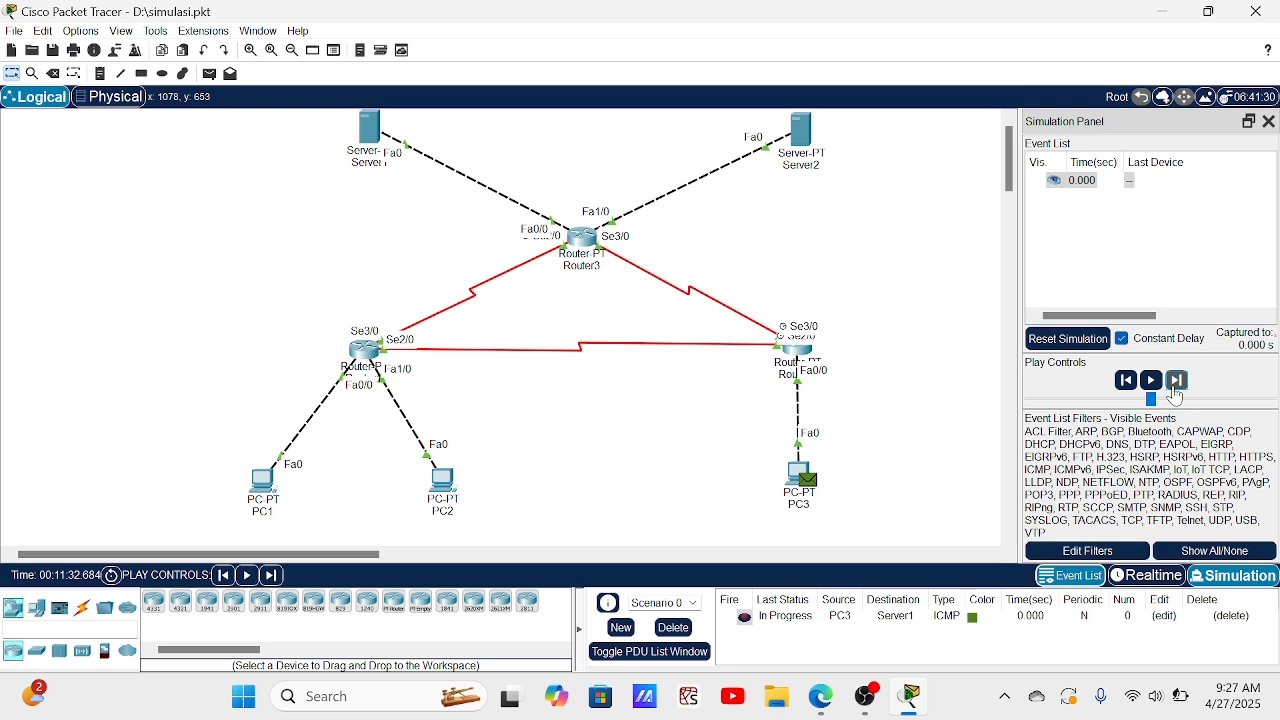
click(1176, 390)
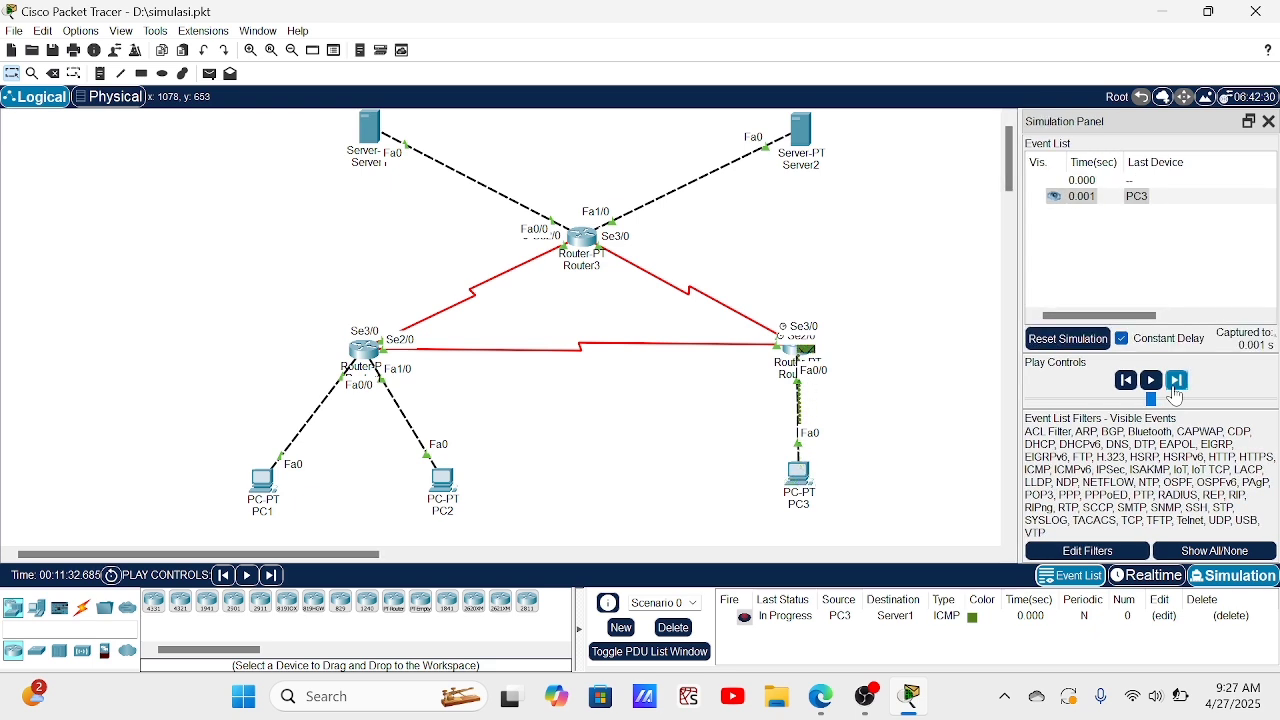
click(1176, 390)
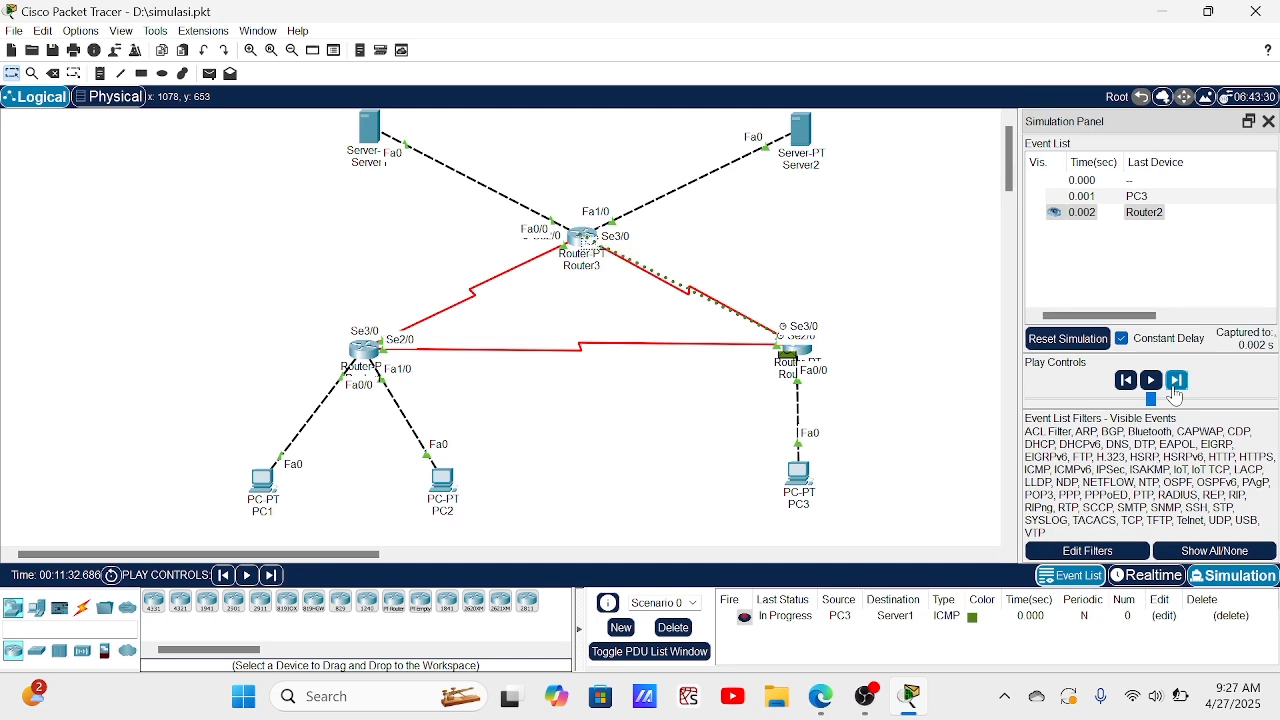
click(1176, 390)
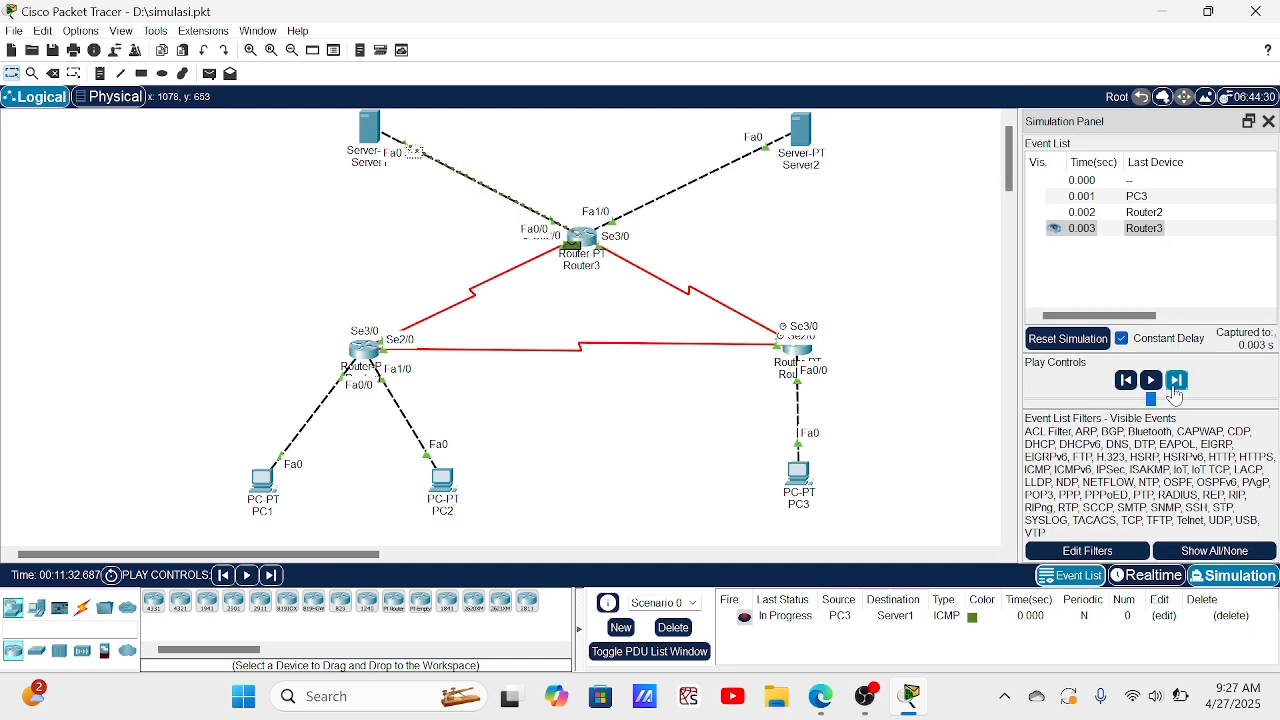
click(1176, 390)
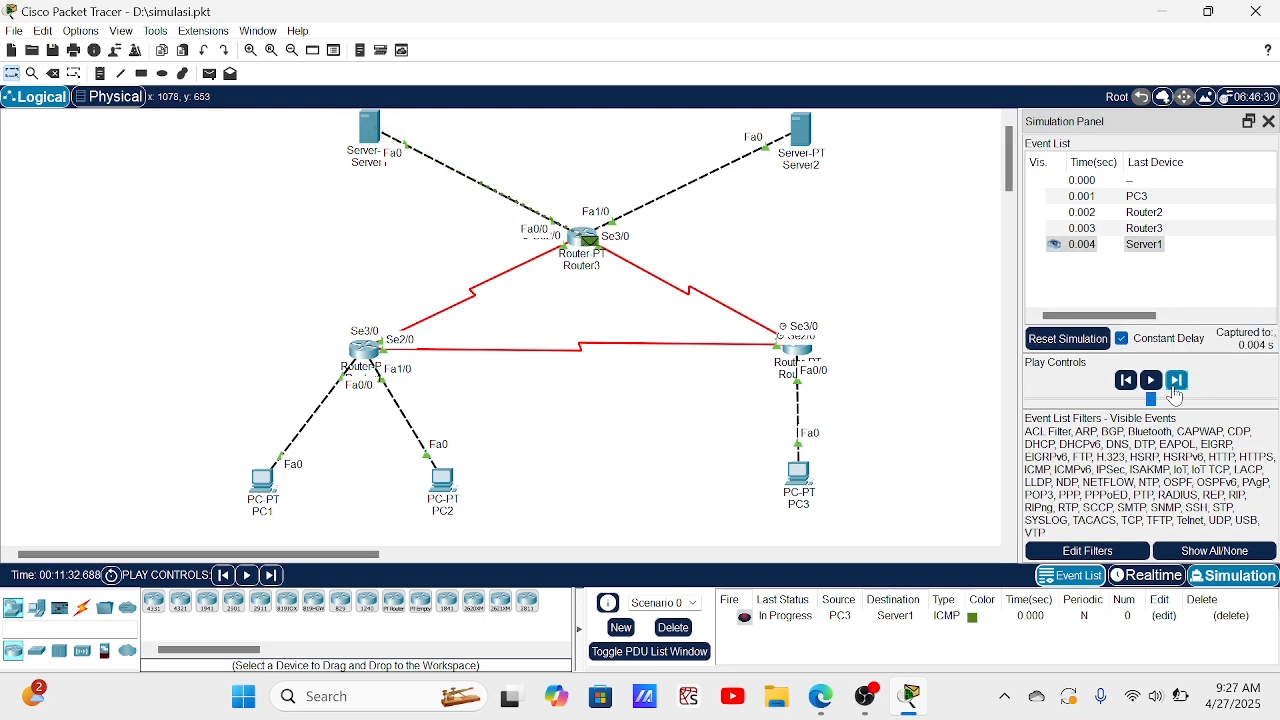
click(1176, 390)
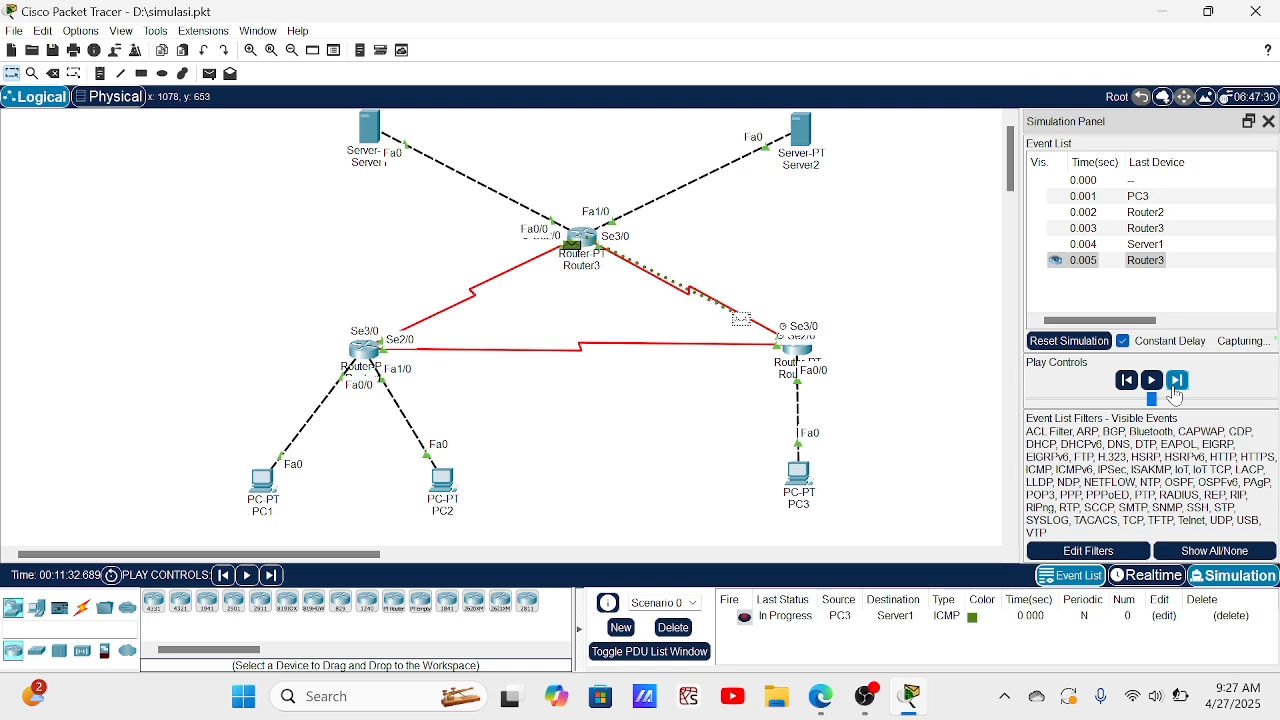
click(1176, 390)
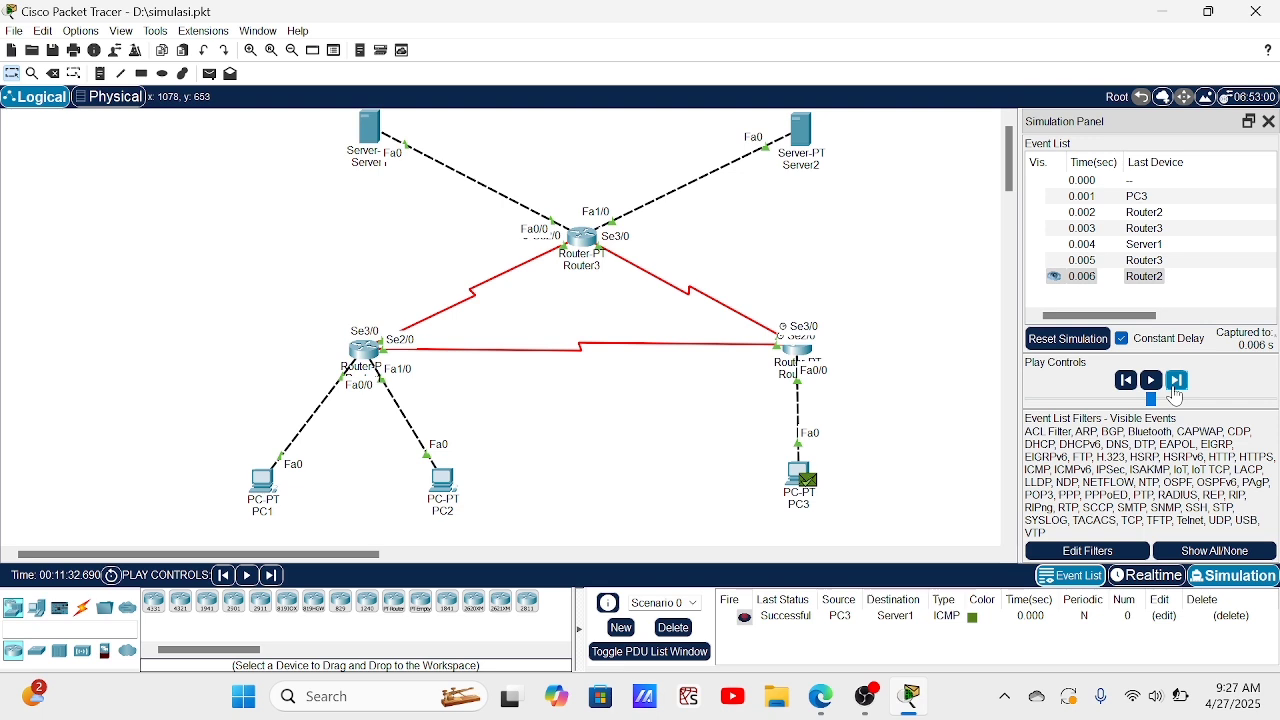
click(685, 633)
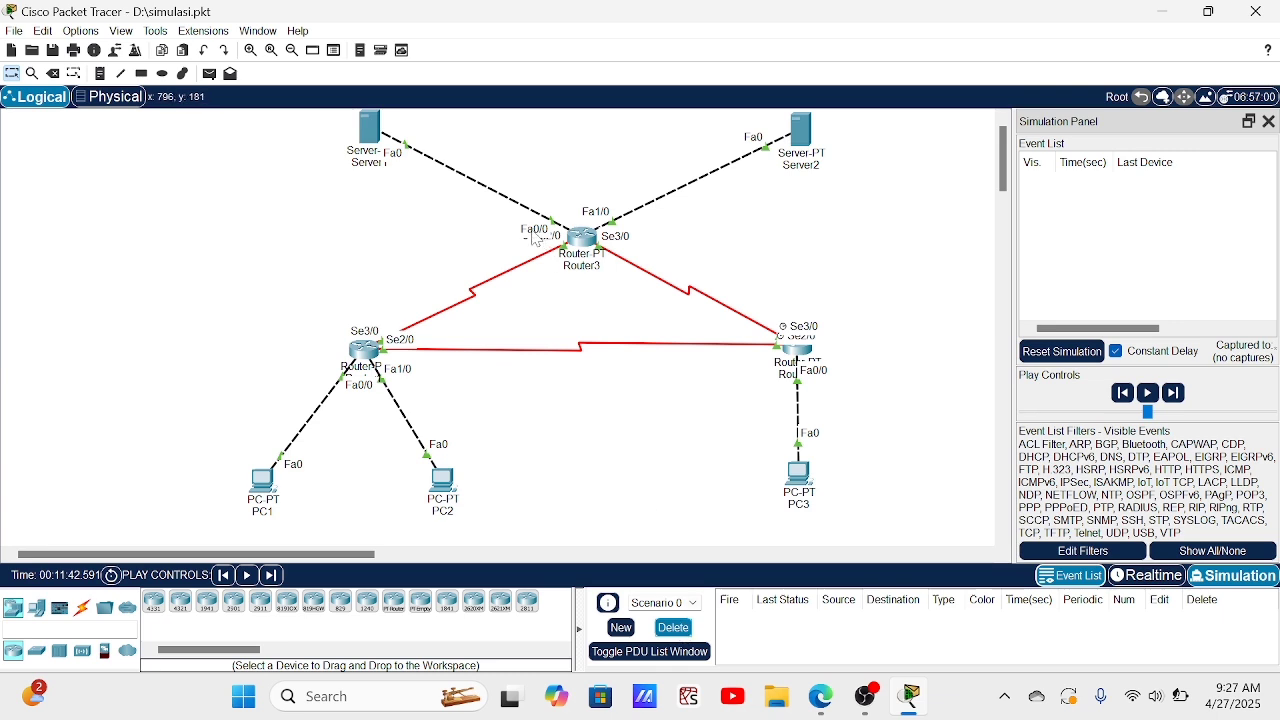
- Send a simple PDU from PC3 to Server2, advance it hop by hop until the reply reaches PC3, and clear the scenario
click(210, 75)
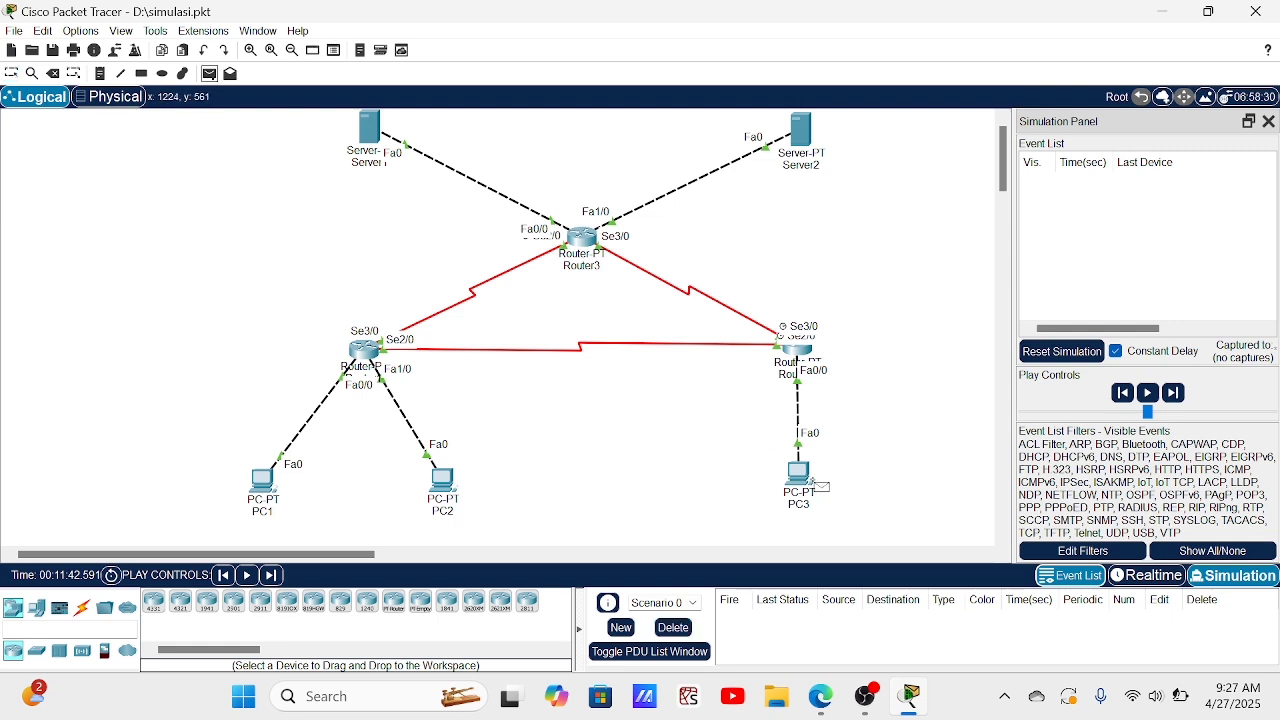
click(804, 474)
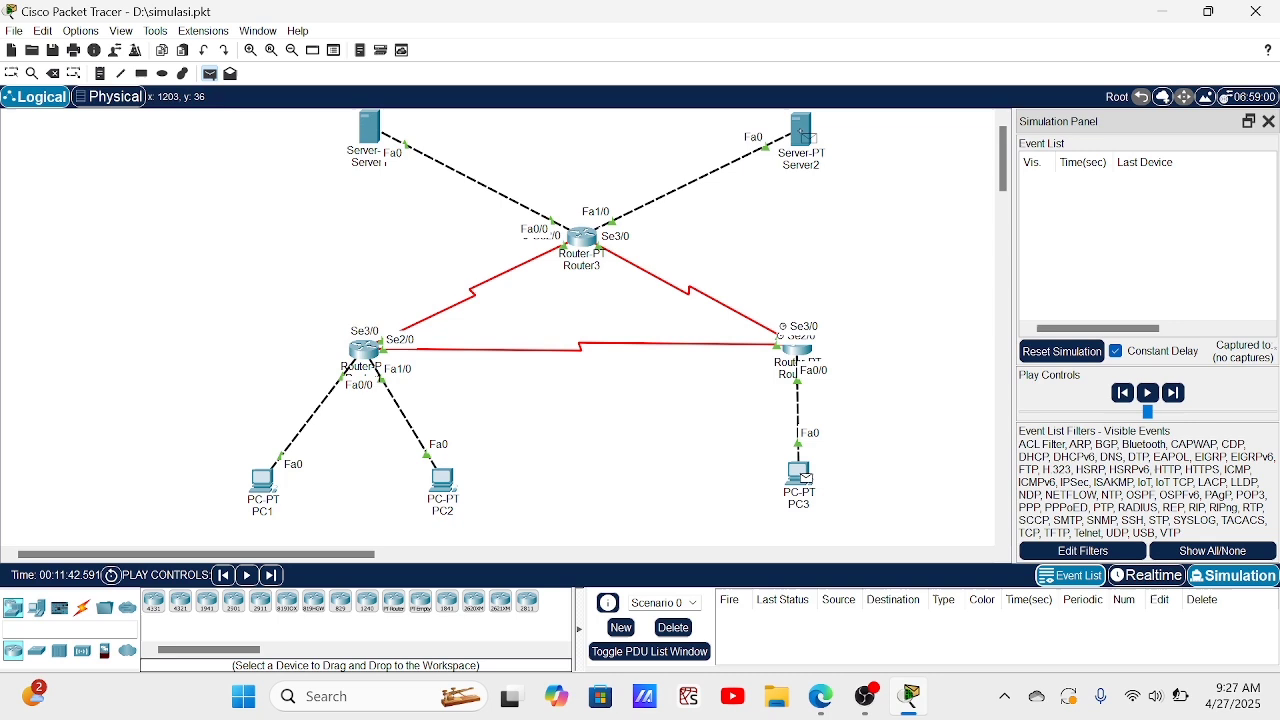
click(801, 130)
click(1177, 381)
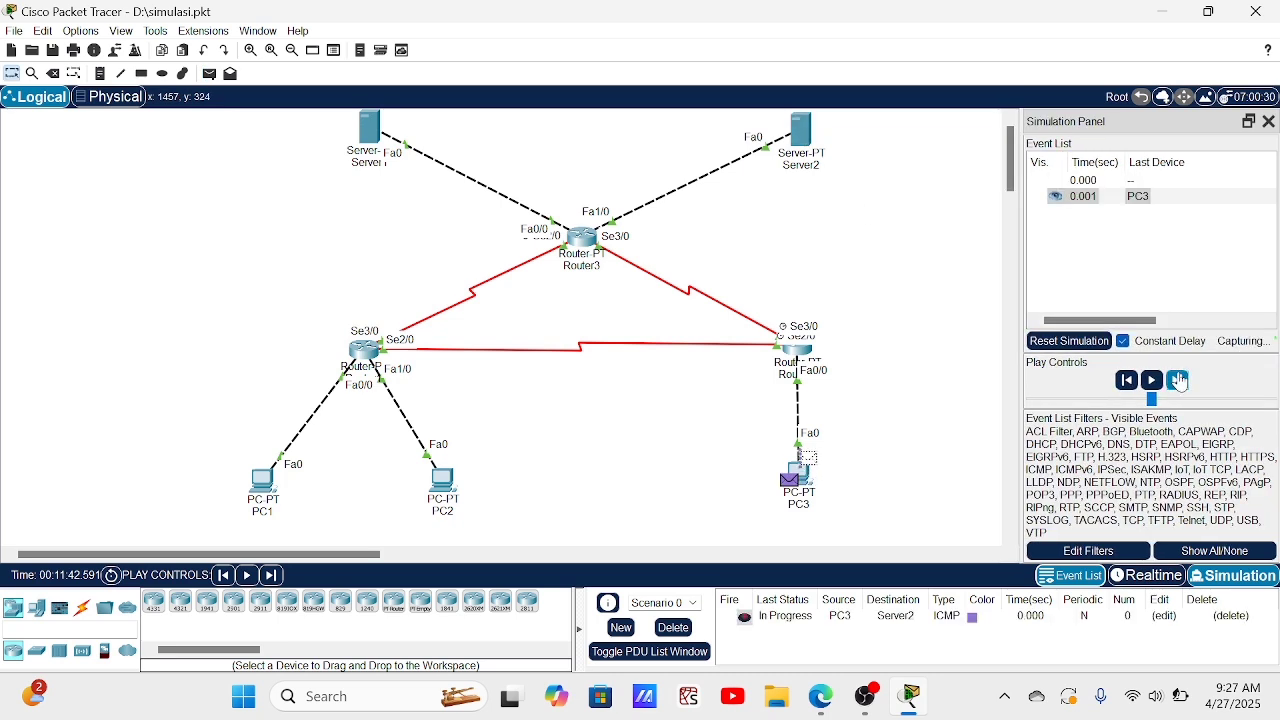
click(1177, 381)
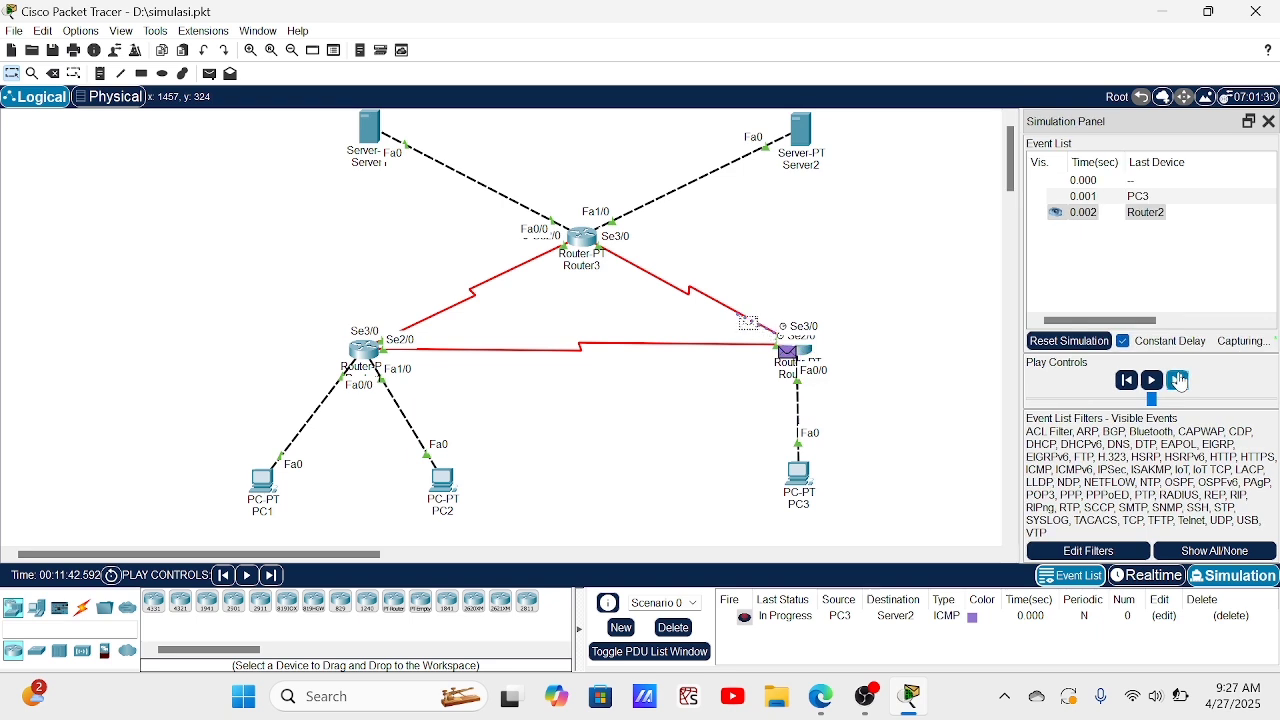
click(1177, 381)
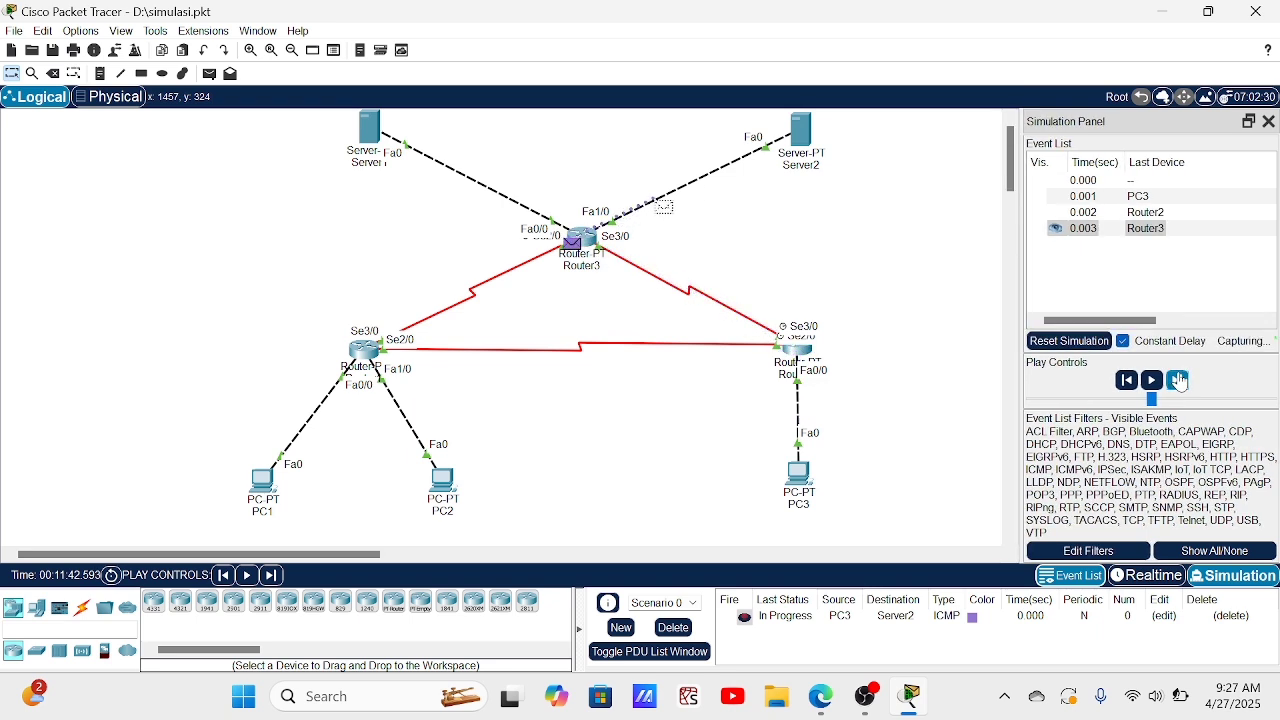
click(1177, 381)
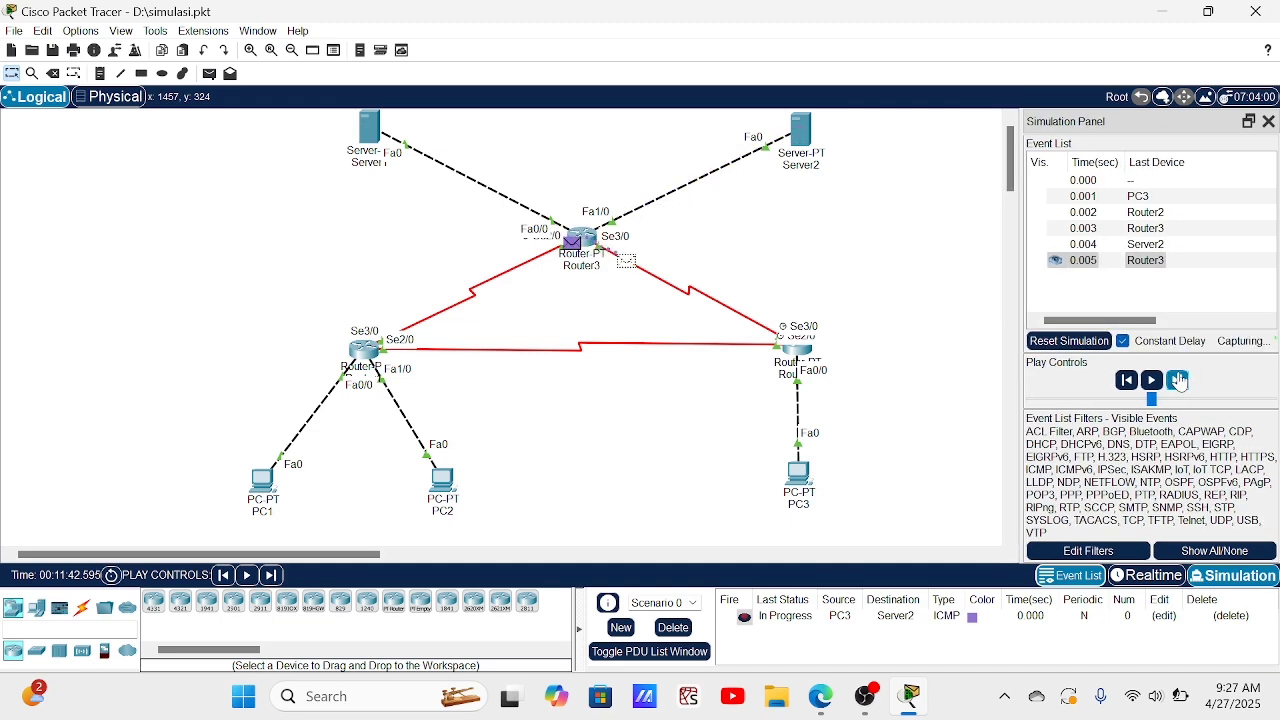
click(1177, 381)
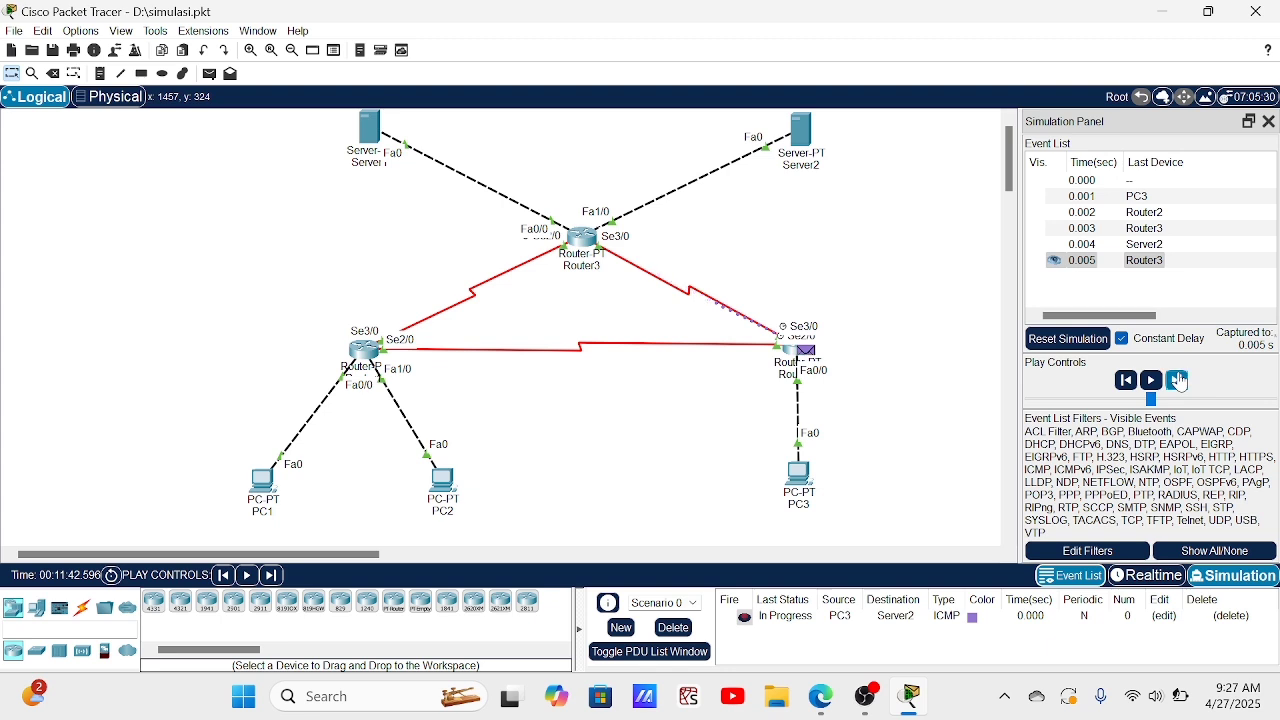
click(1177, 381)
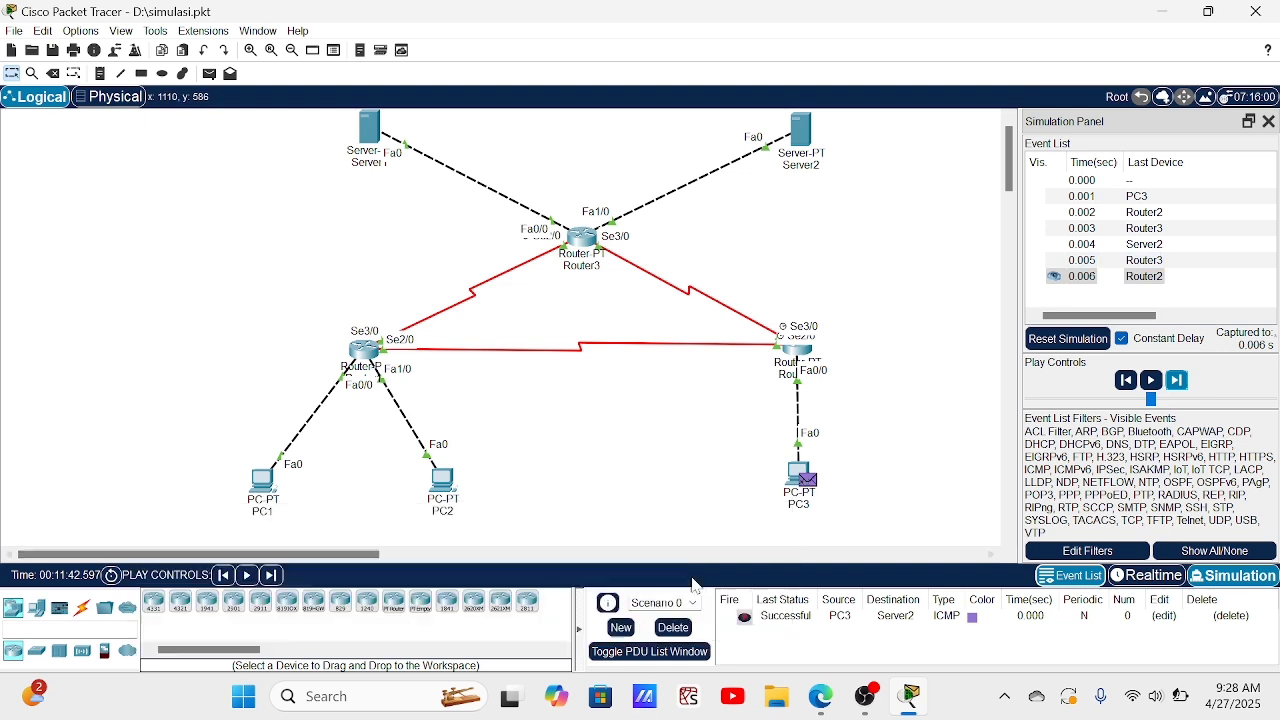
click(670, 628)
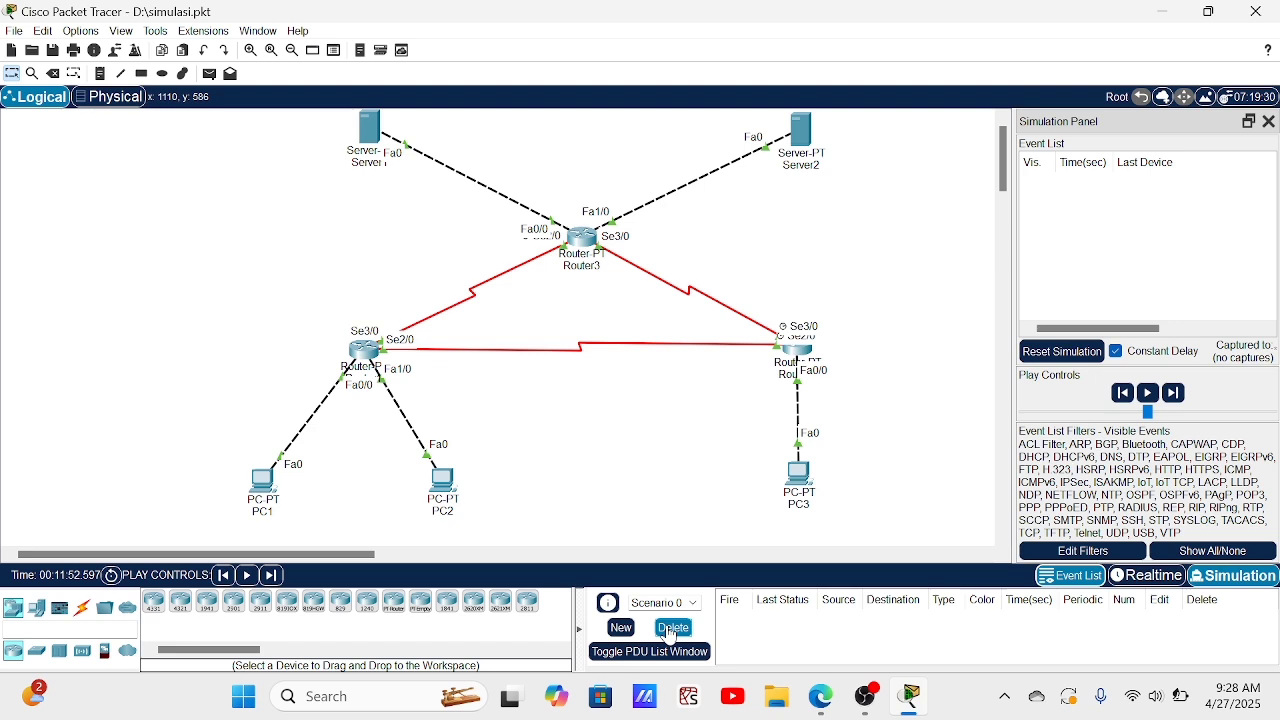
- Send a simple PDU from Server1 to Server2, advance it hop by hop until the reply reaches Server1, and clear the scenario
click(209, 74)
click(371, 128)
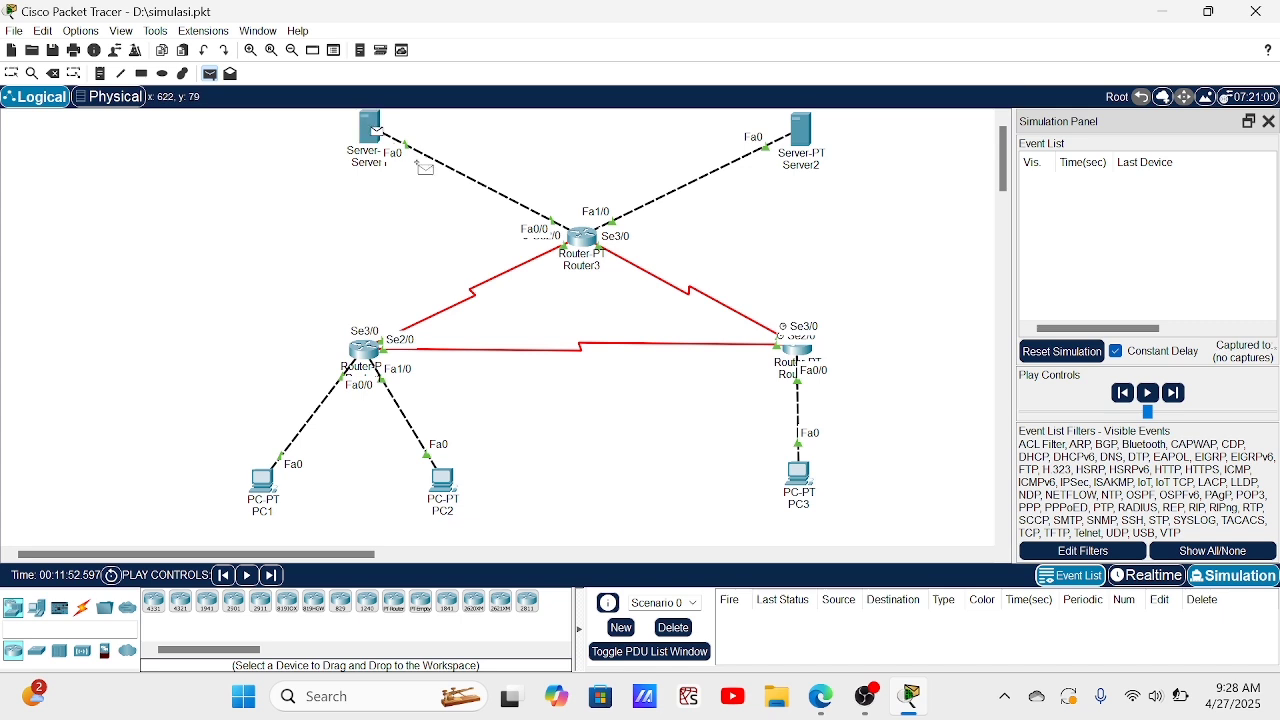
click(800, 130)
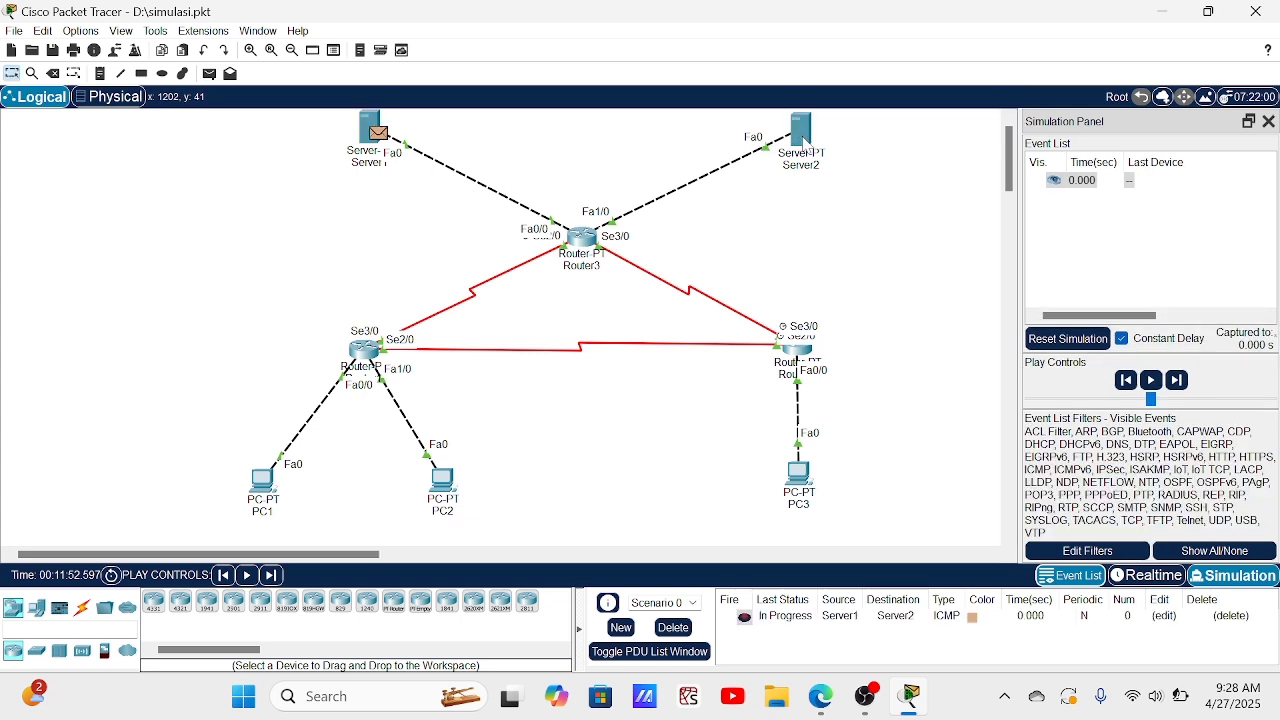
click(1180, 380)
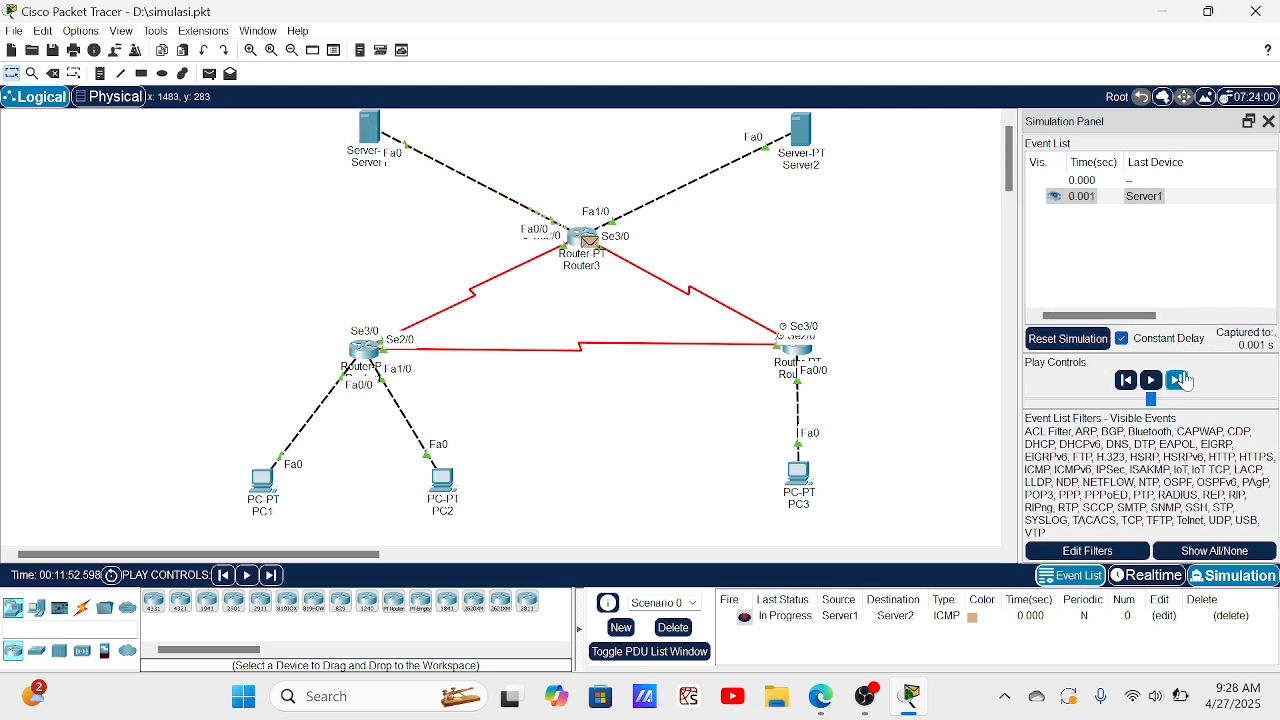
click(1180, 380)
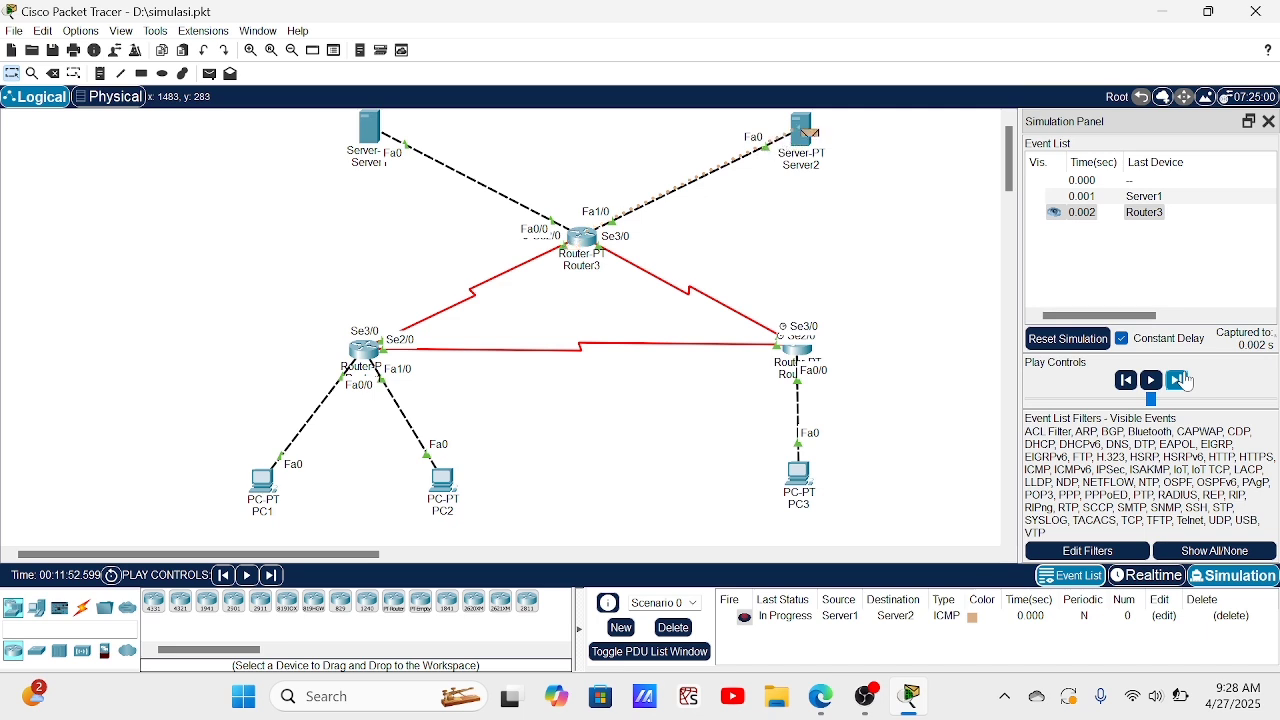
click(1180, 380)
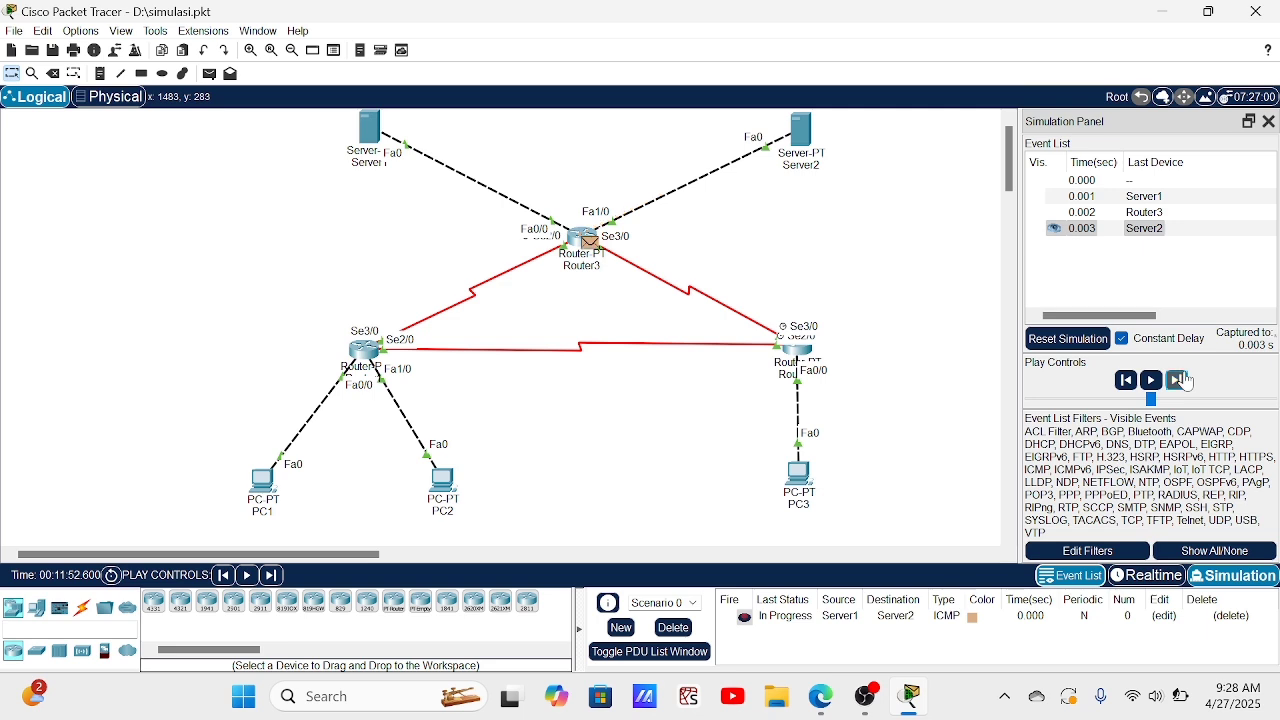
click(1180, 380)
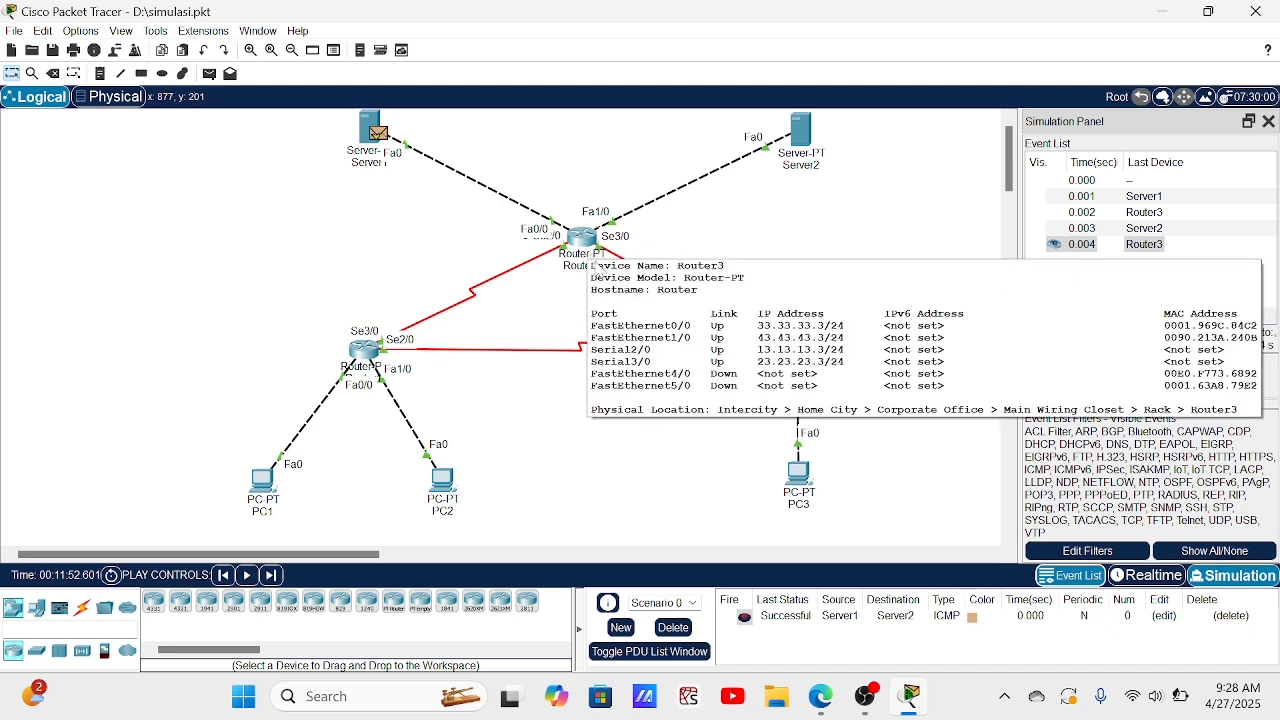
click(664, 629)
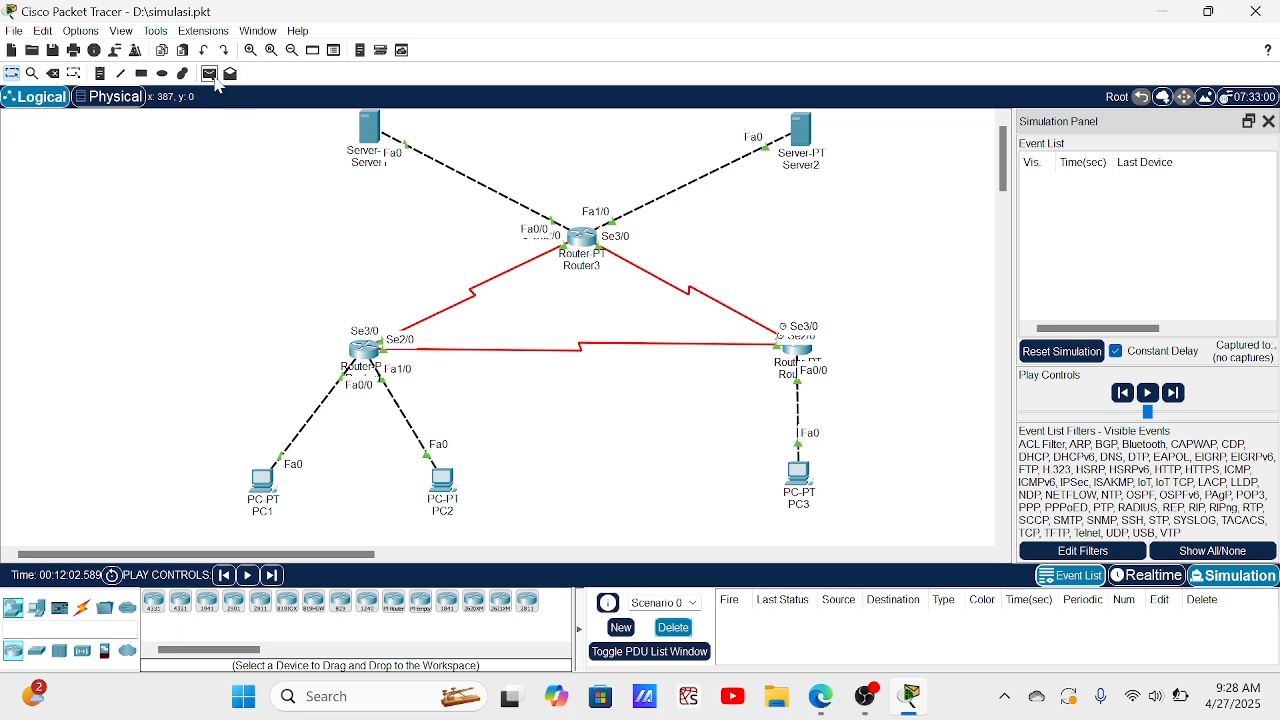
- Send a simple PDU from Server1 to PC1, advance it hop by hop until the reply reaches Server1, and clear the scenario
click(212, 76)
click(372, 126)
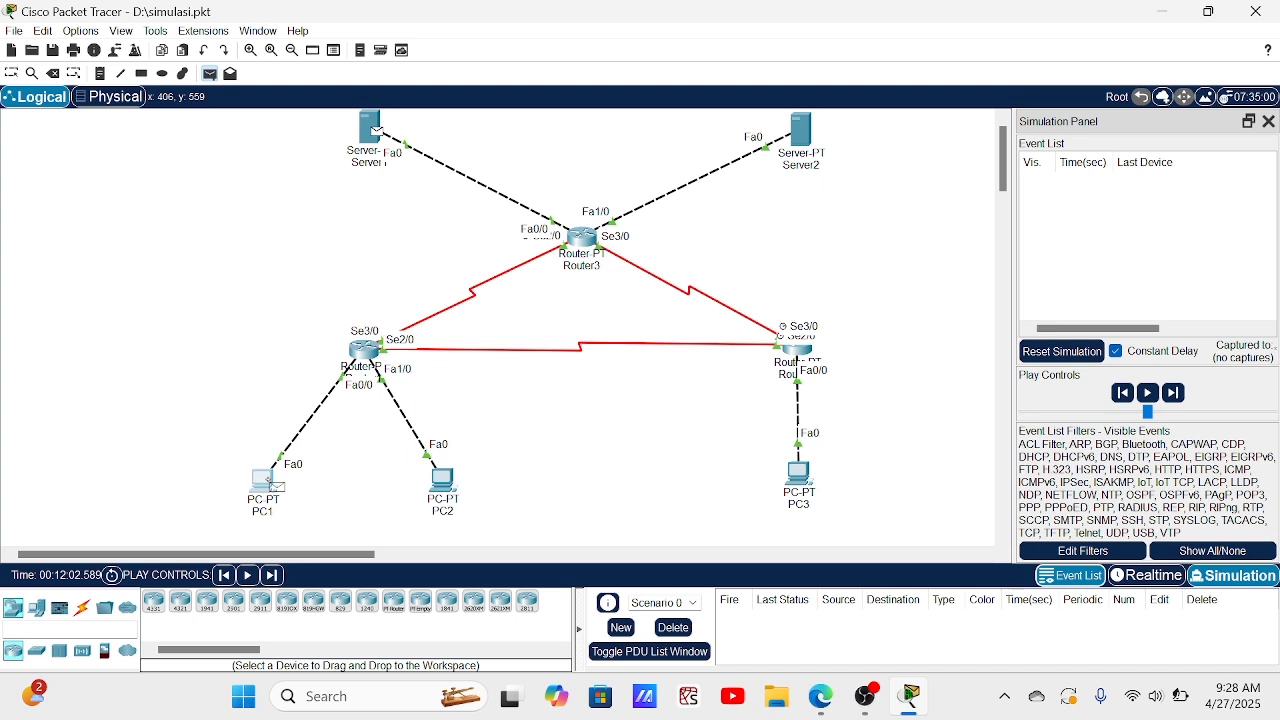
click(266, 482)
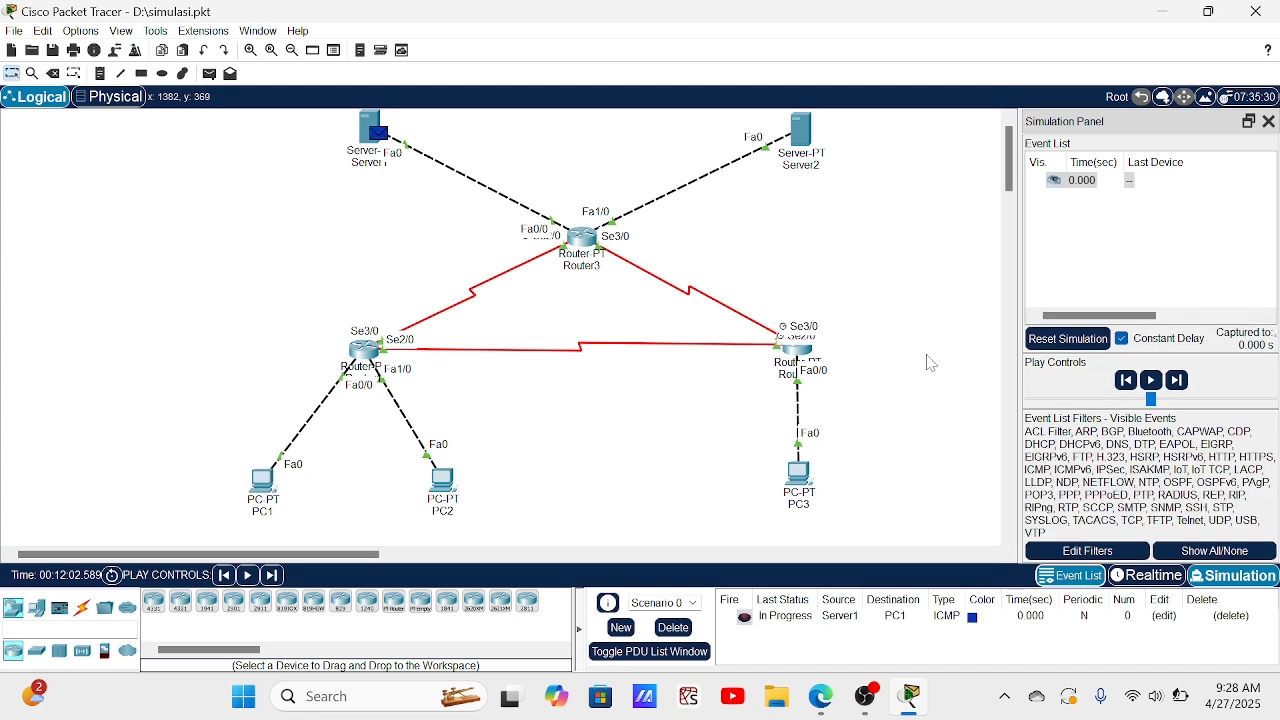
click(1177, 380)
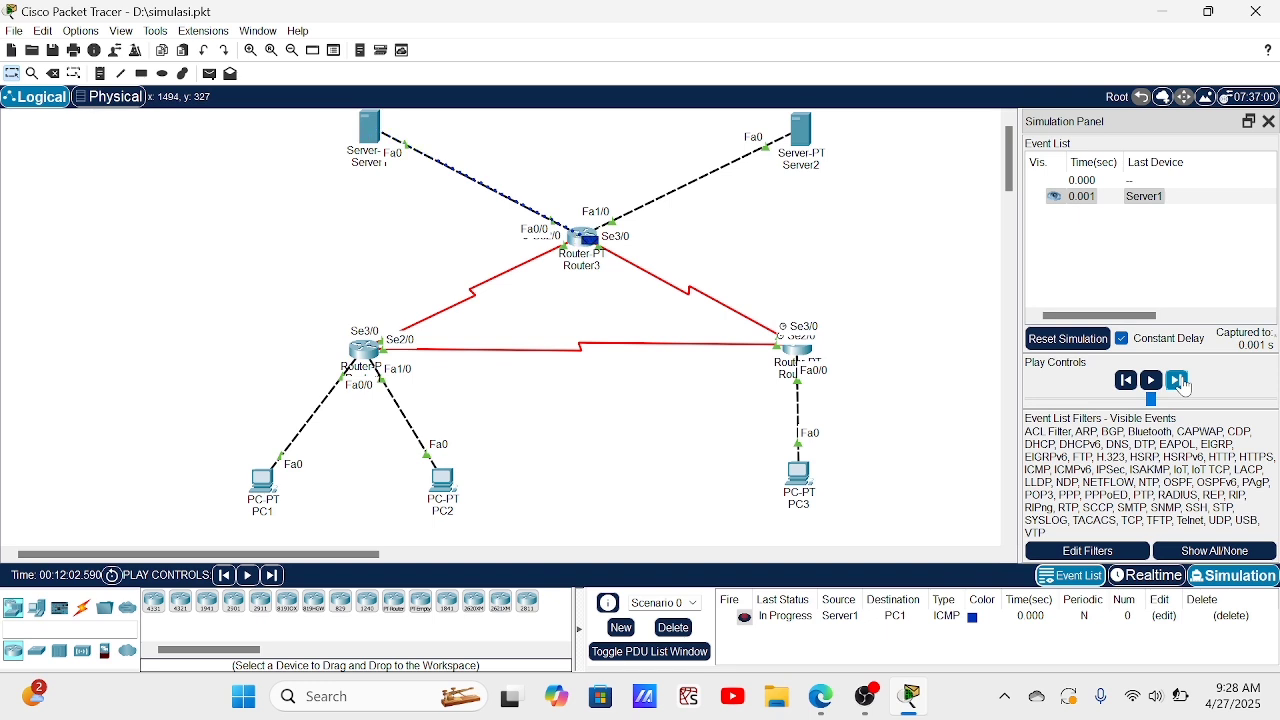
click(1178, 380)
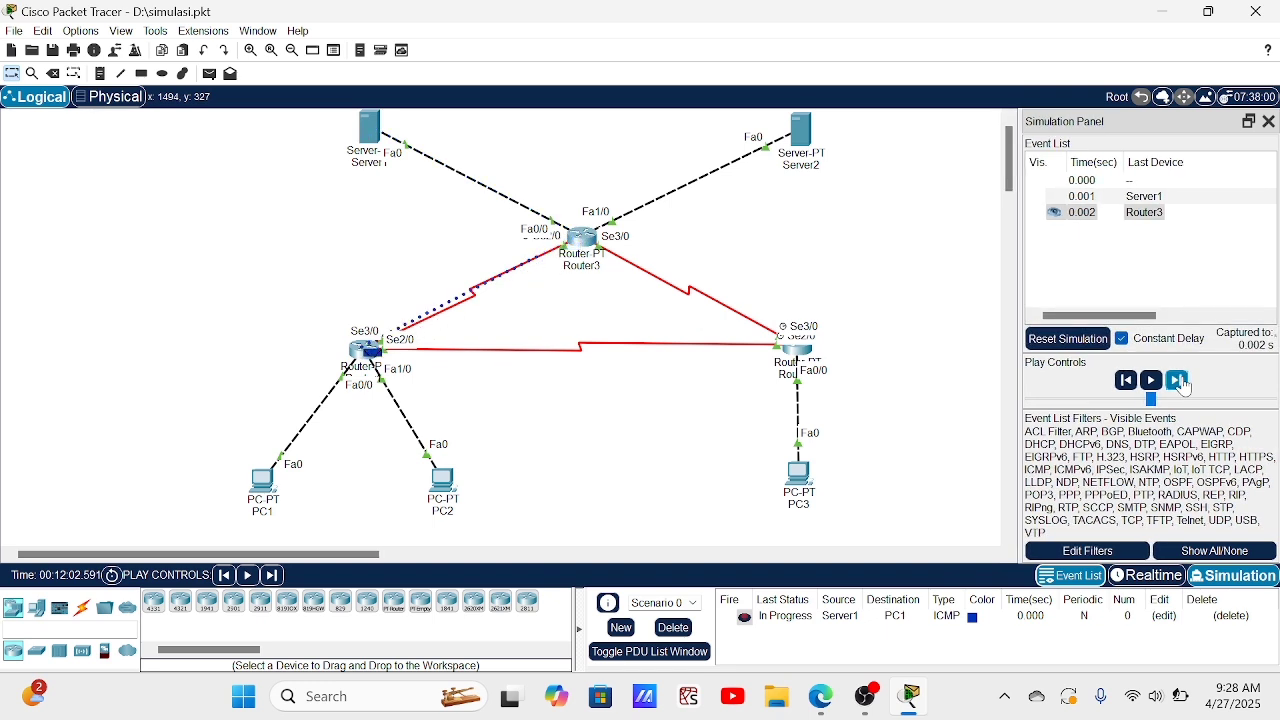
click(1181, 382)
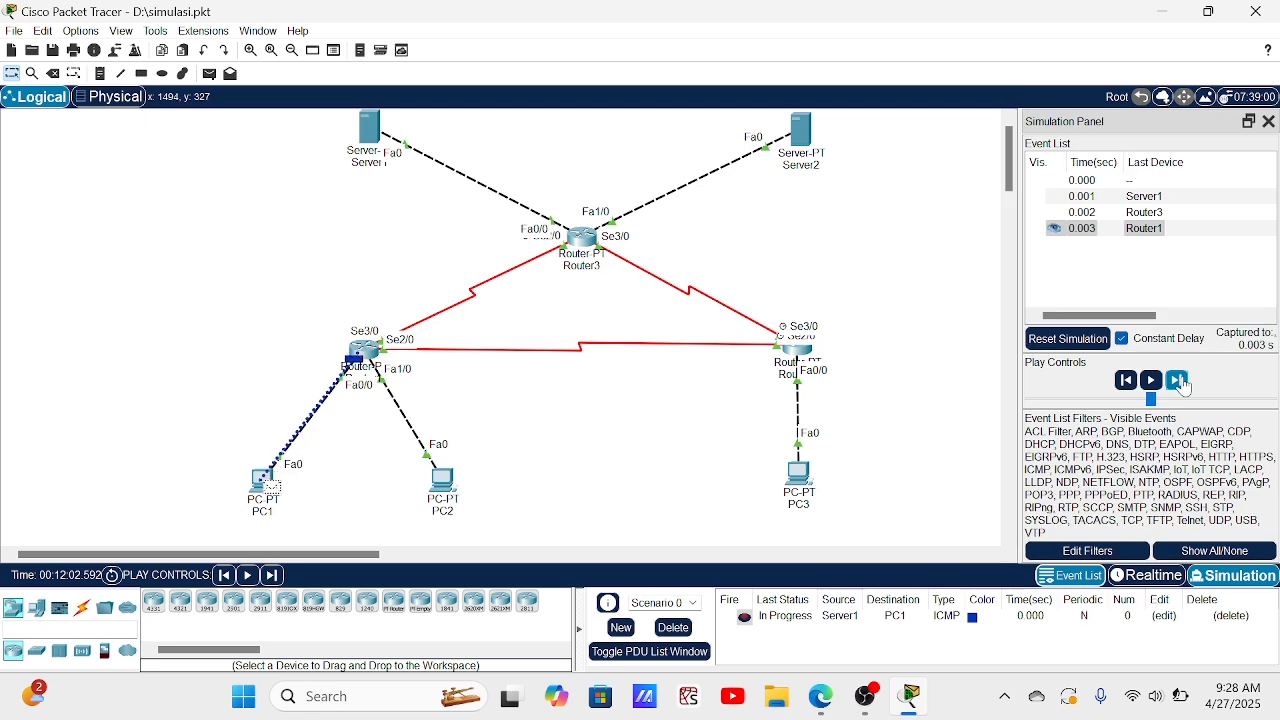
click(1181, 381)
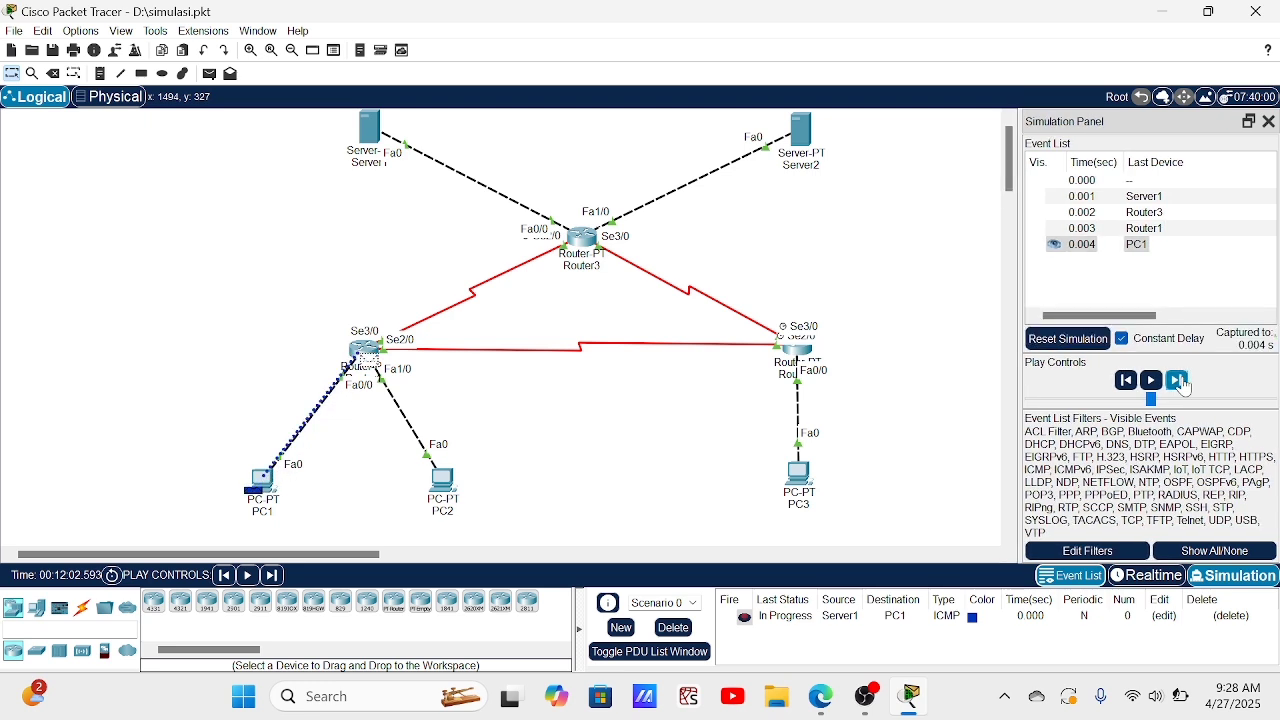
click(1181, 382)
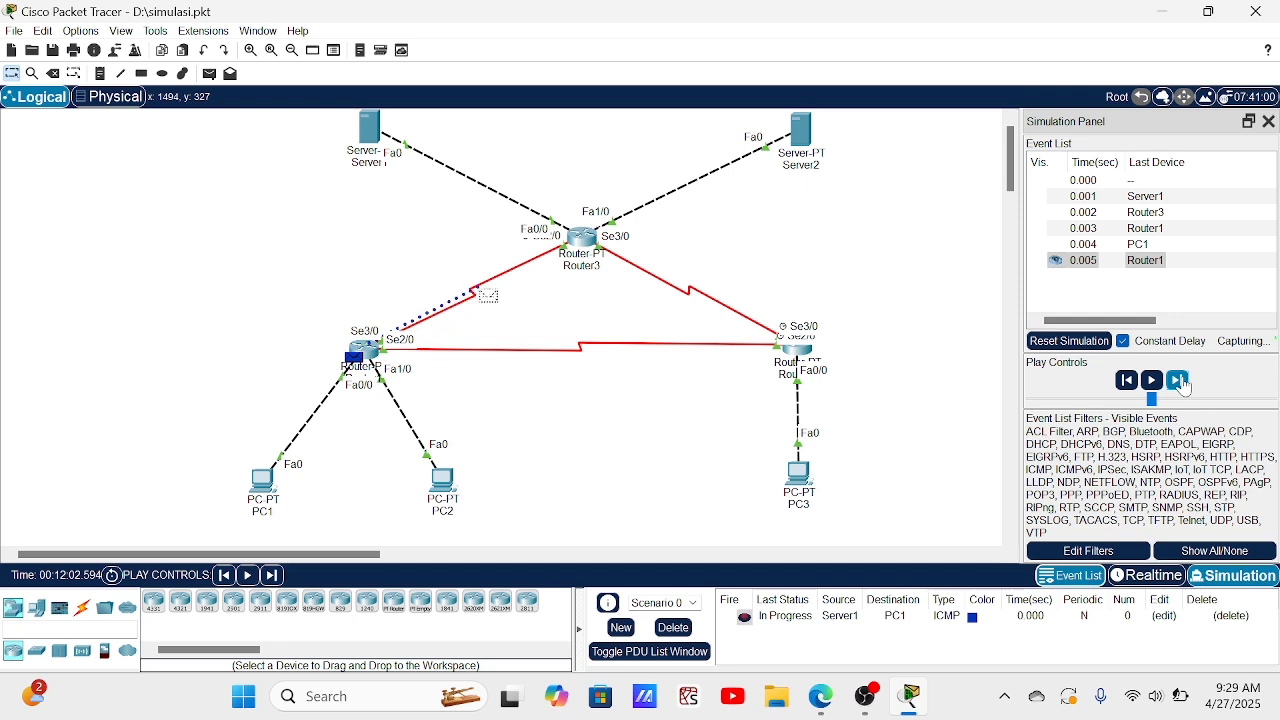
click(1181, 382)
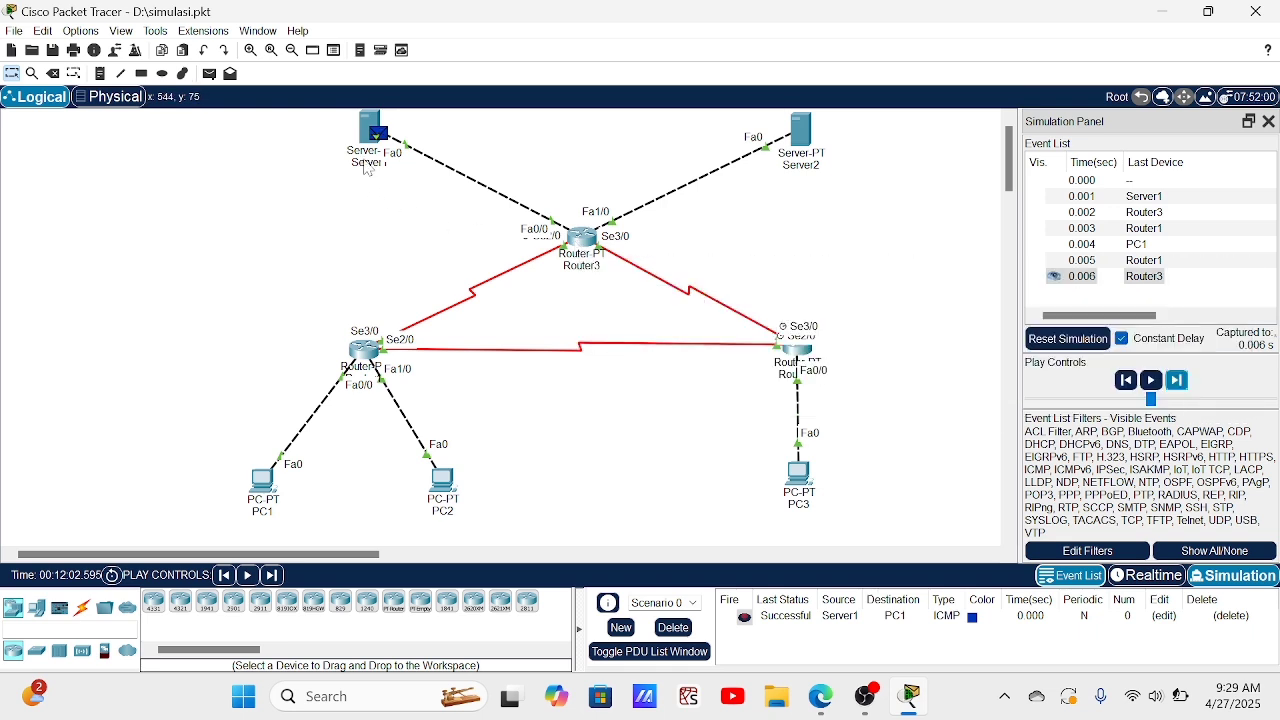
mouse_move(367, 168)
click(678, 630)
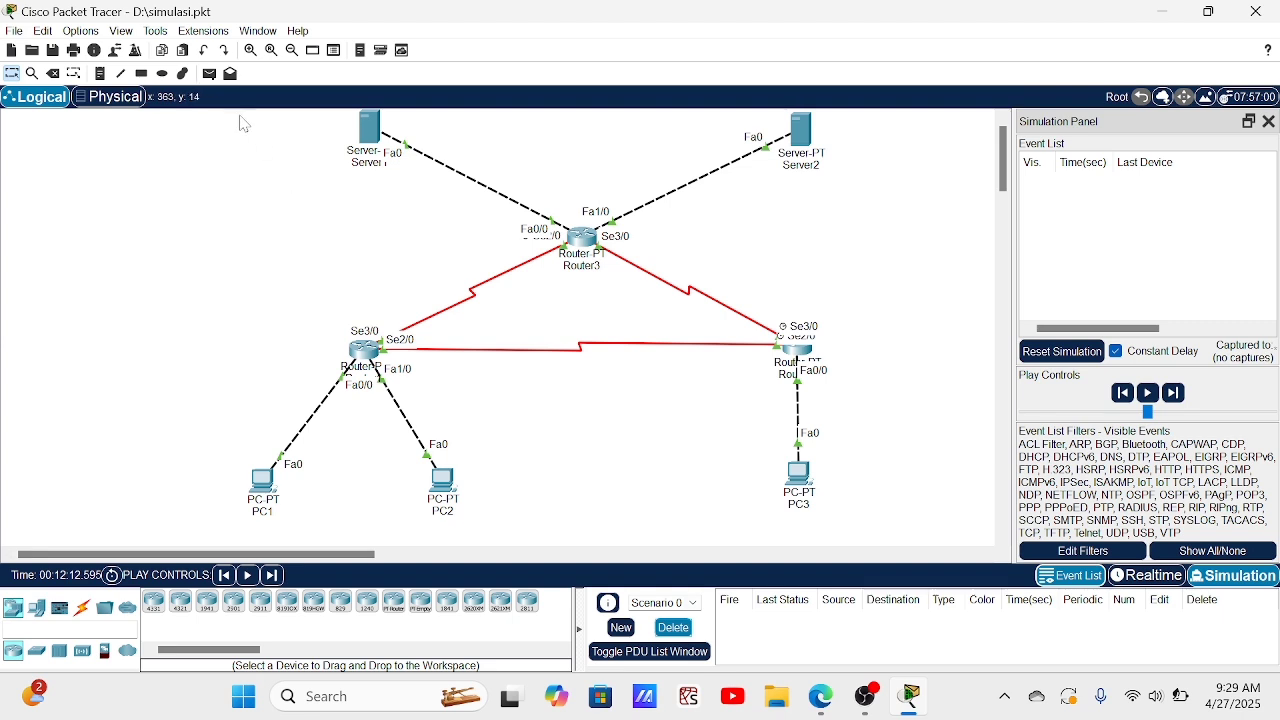
- Send a simple PDU from Server1 to PC2, advance it hop by hop until the reply reaches Server1, and clear the scenario
click(209, 76)
click(370, 128)
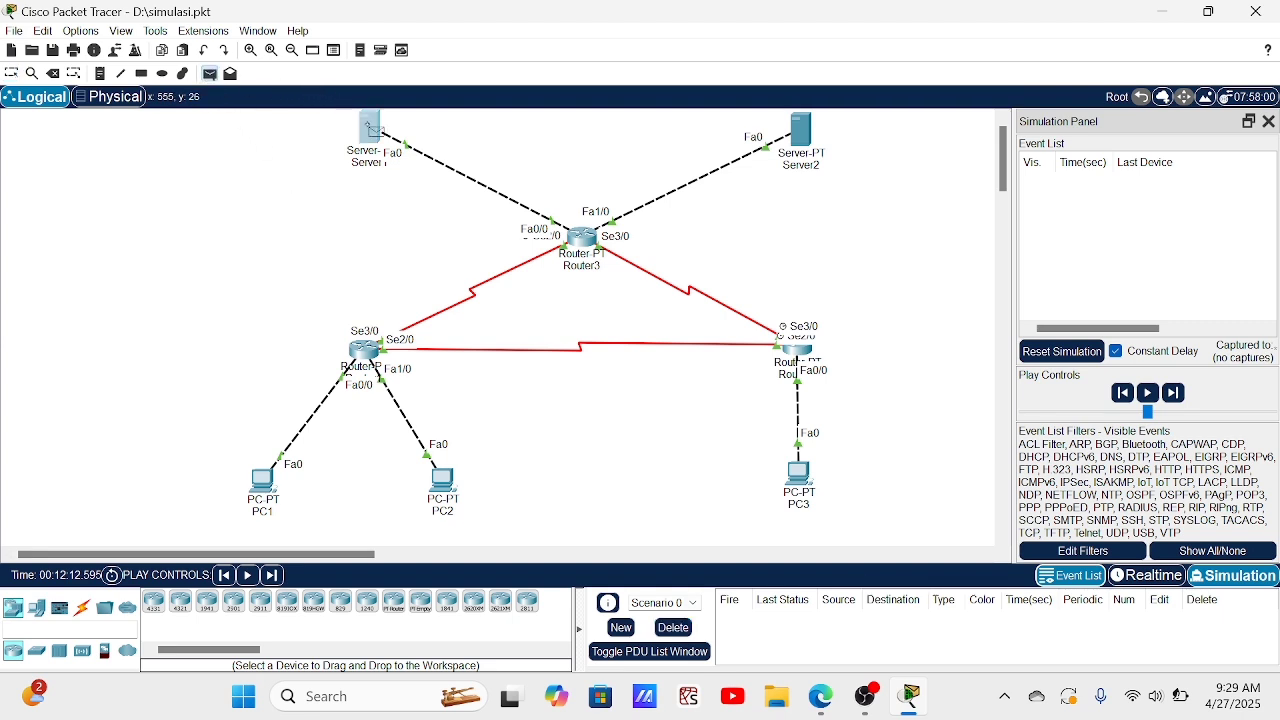
click(445, 478)
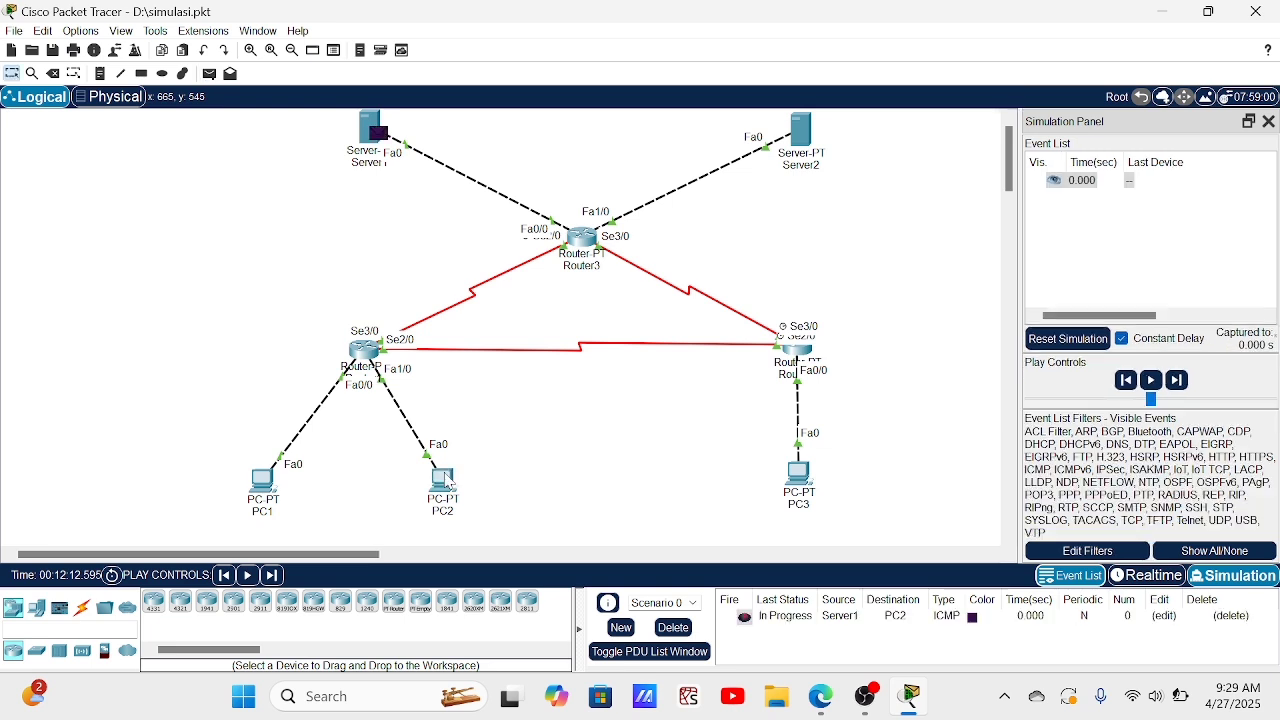
click(1178, 380)
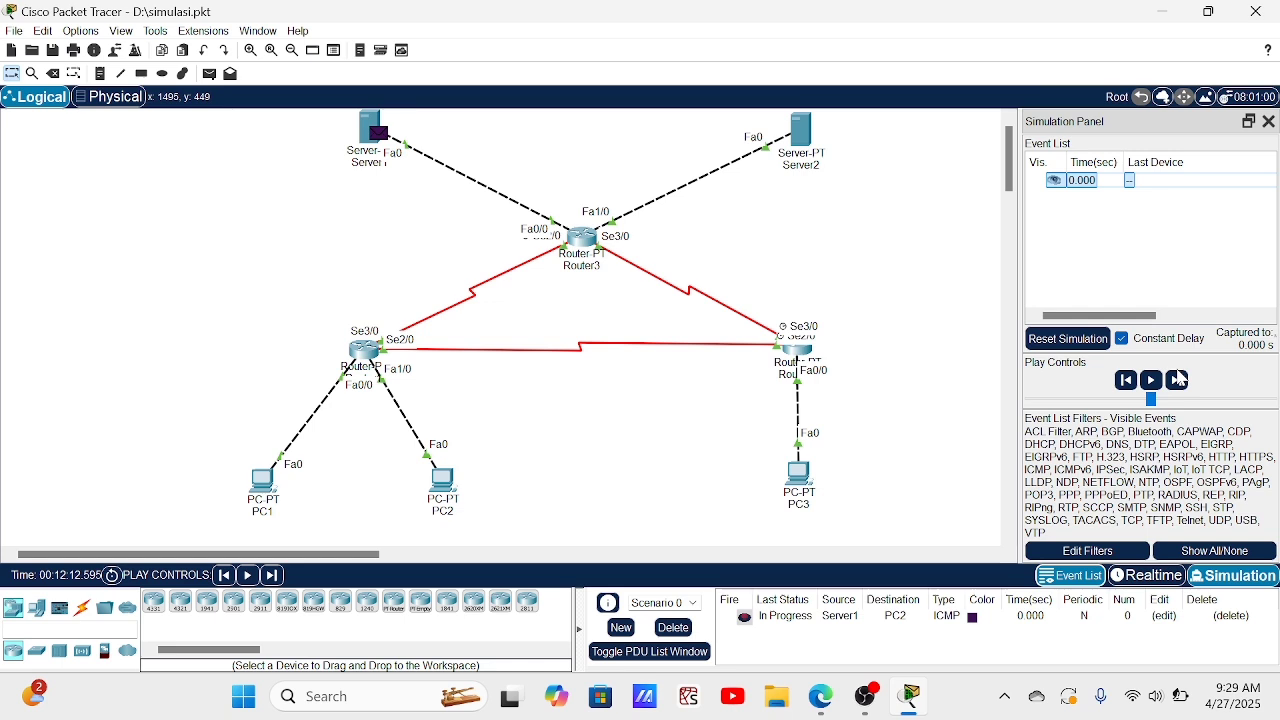
click(1180, 382)
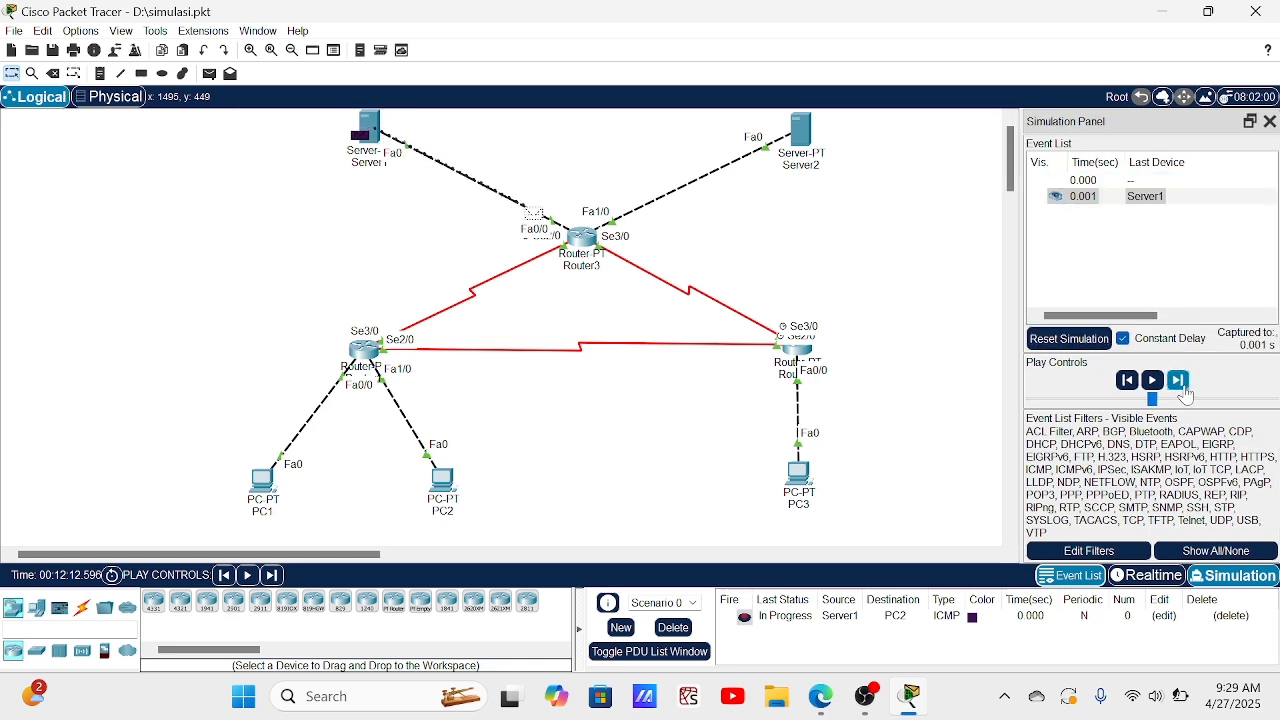
click(1182, 386)
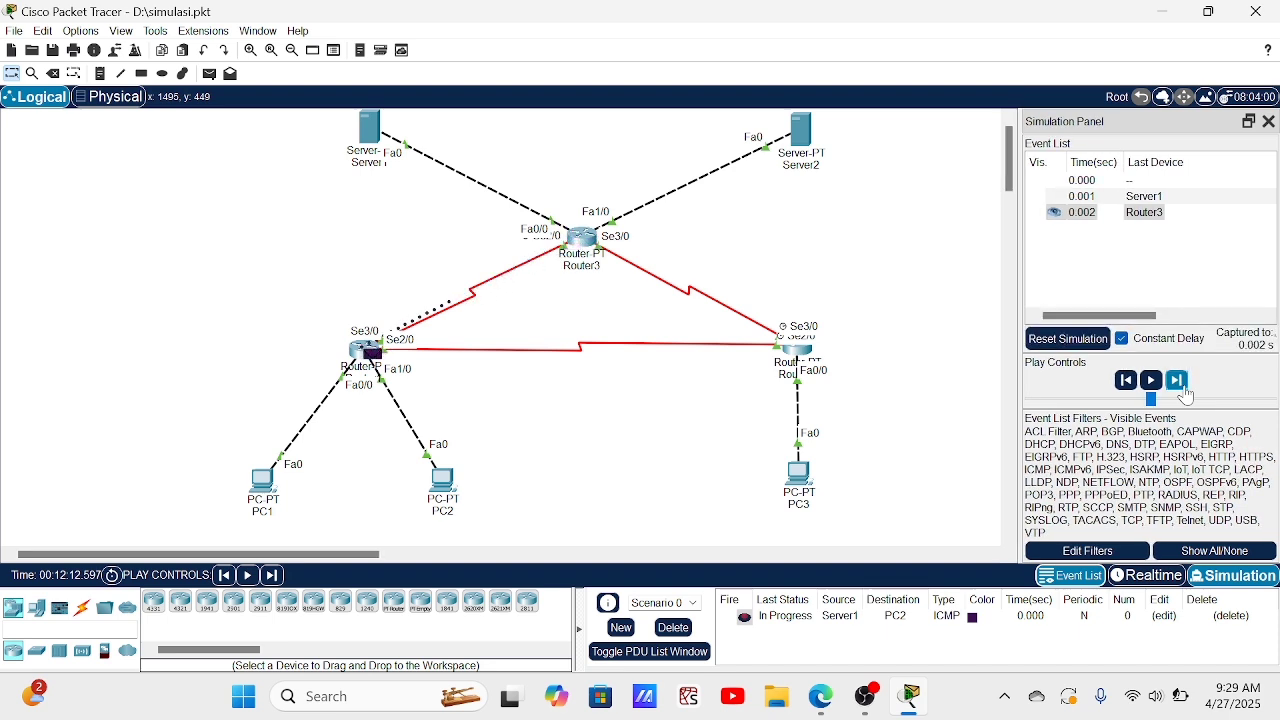
click(1183, 388)
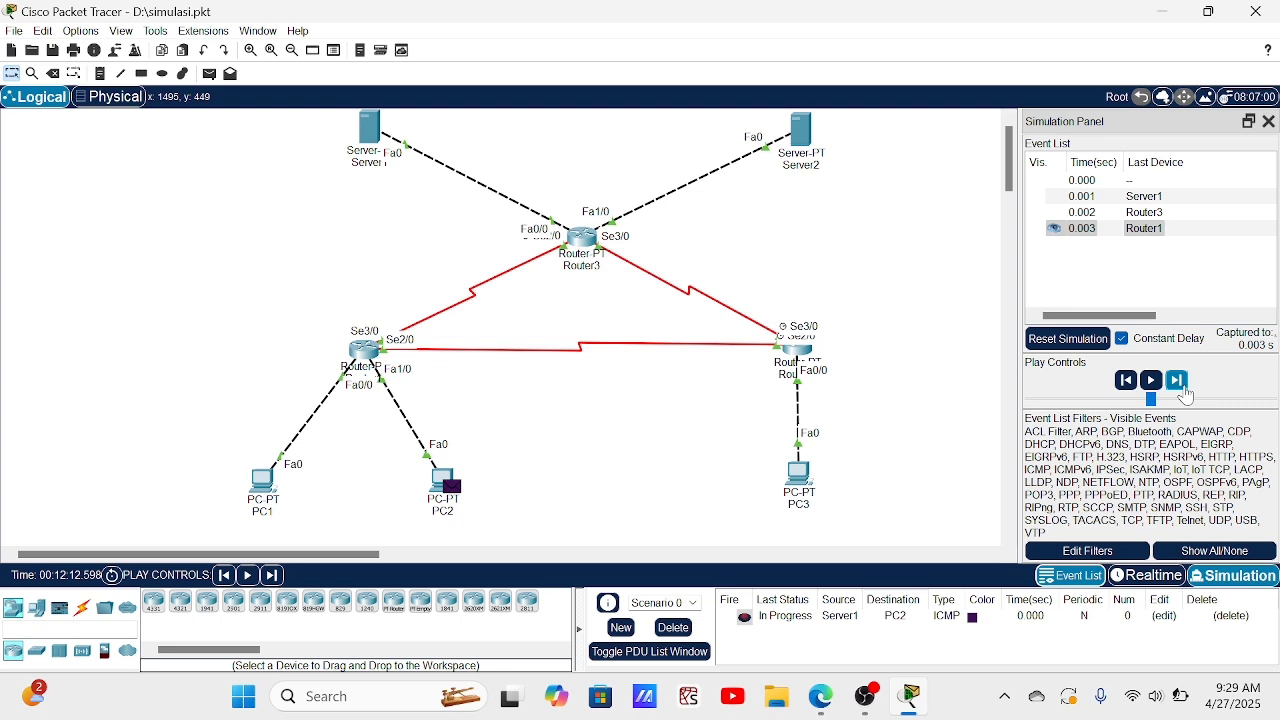
click(1183, 389)
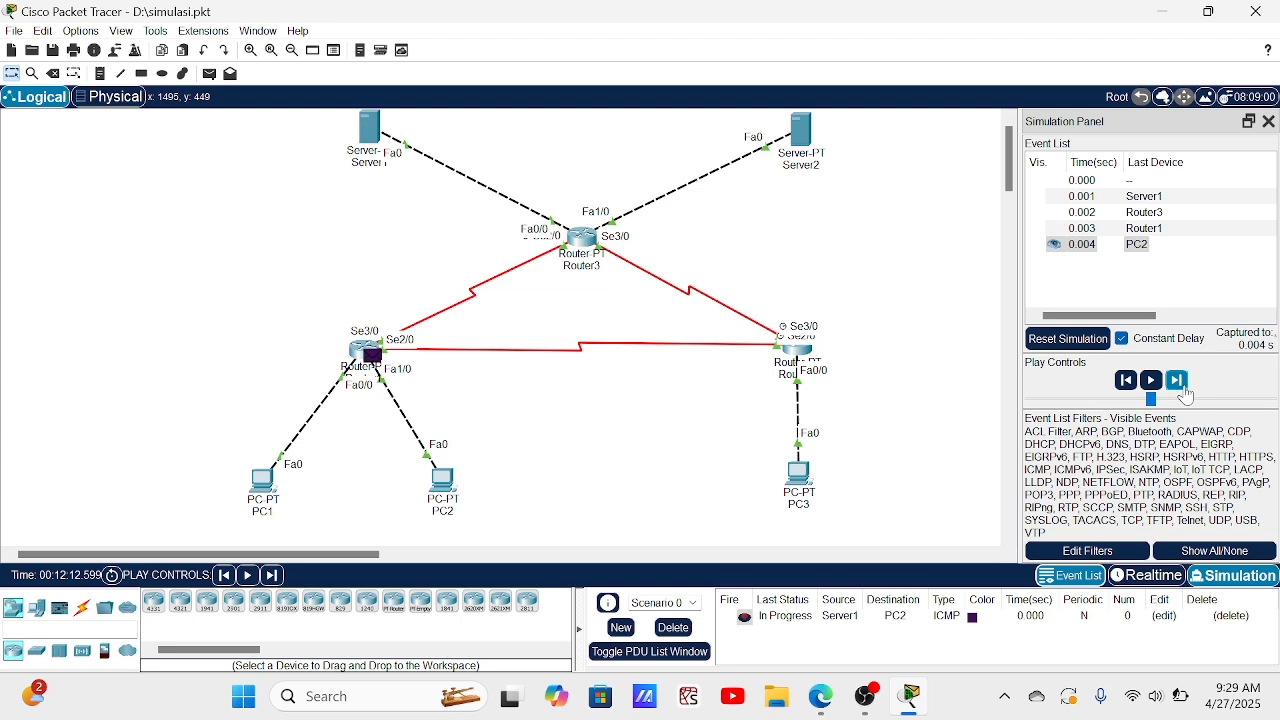
click(1183, 389)
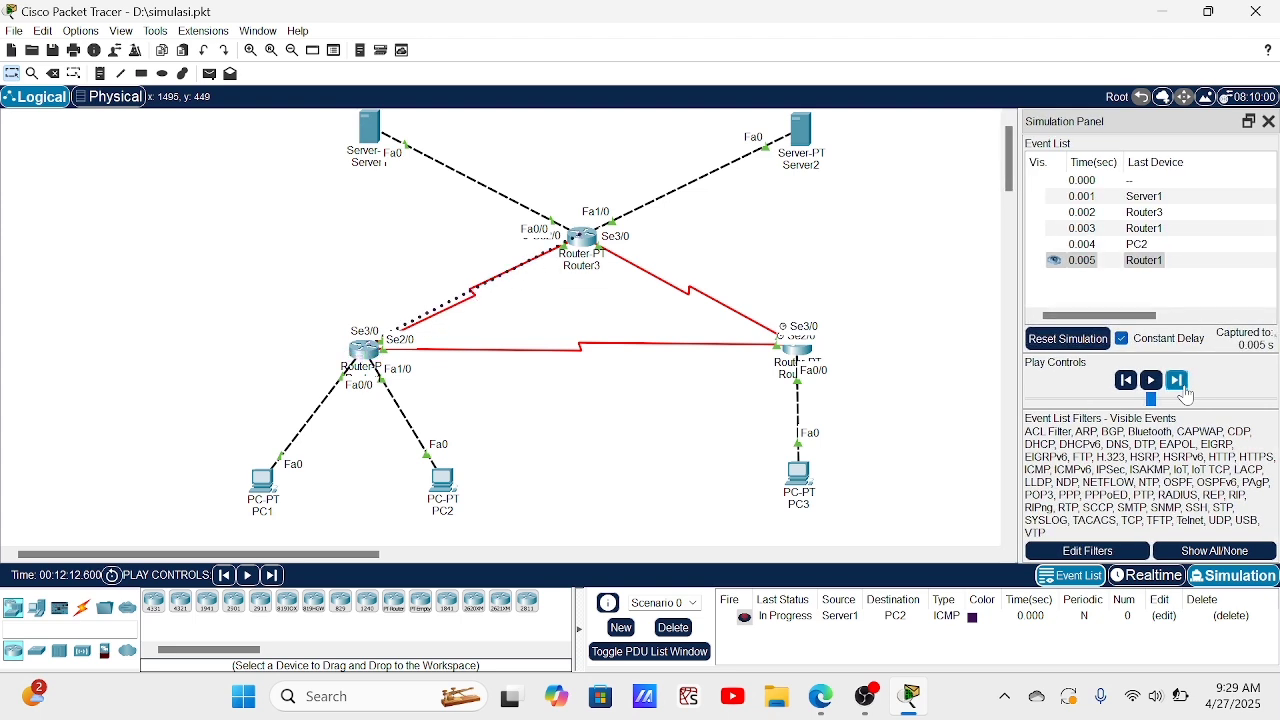
click(1183, 389)
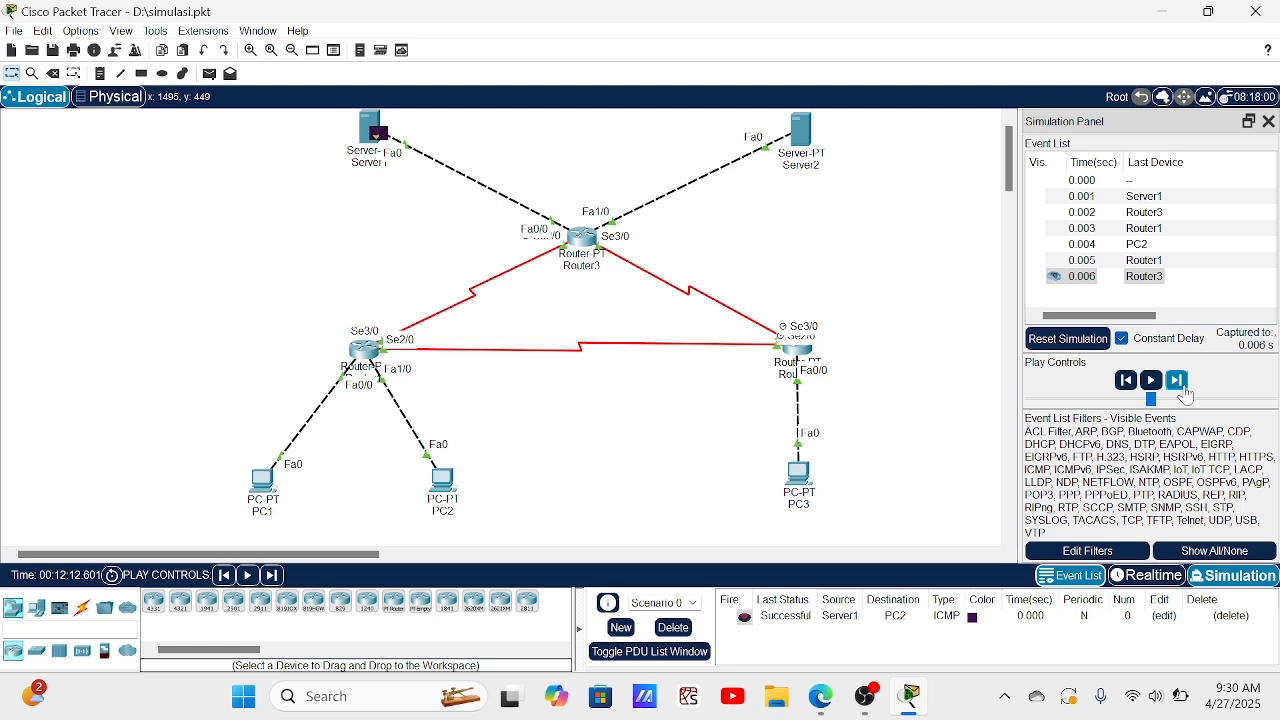
click(673, 630)
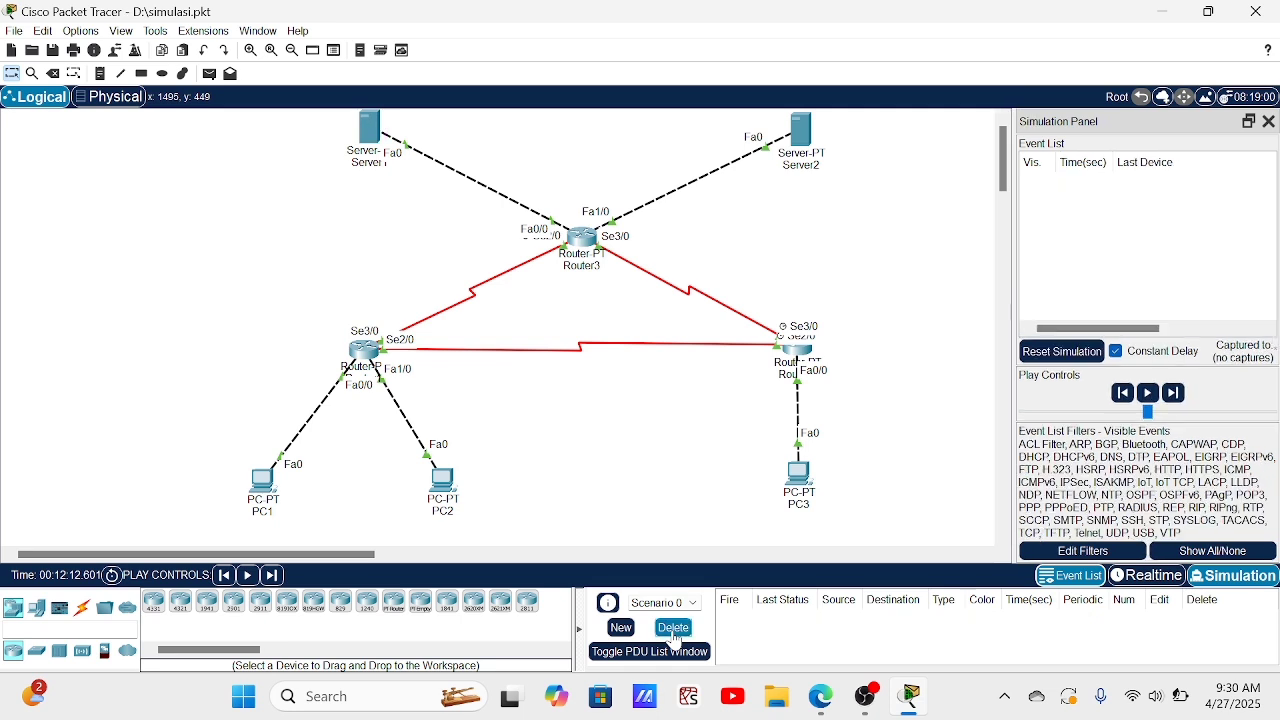
- Send a simple PDU from Server1 to PC3 and advance it hop by hop until the reply reaches Server1
click(210, 74)
click(375, 133)
click(796, 480)
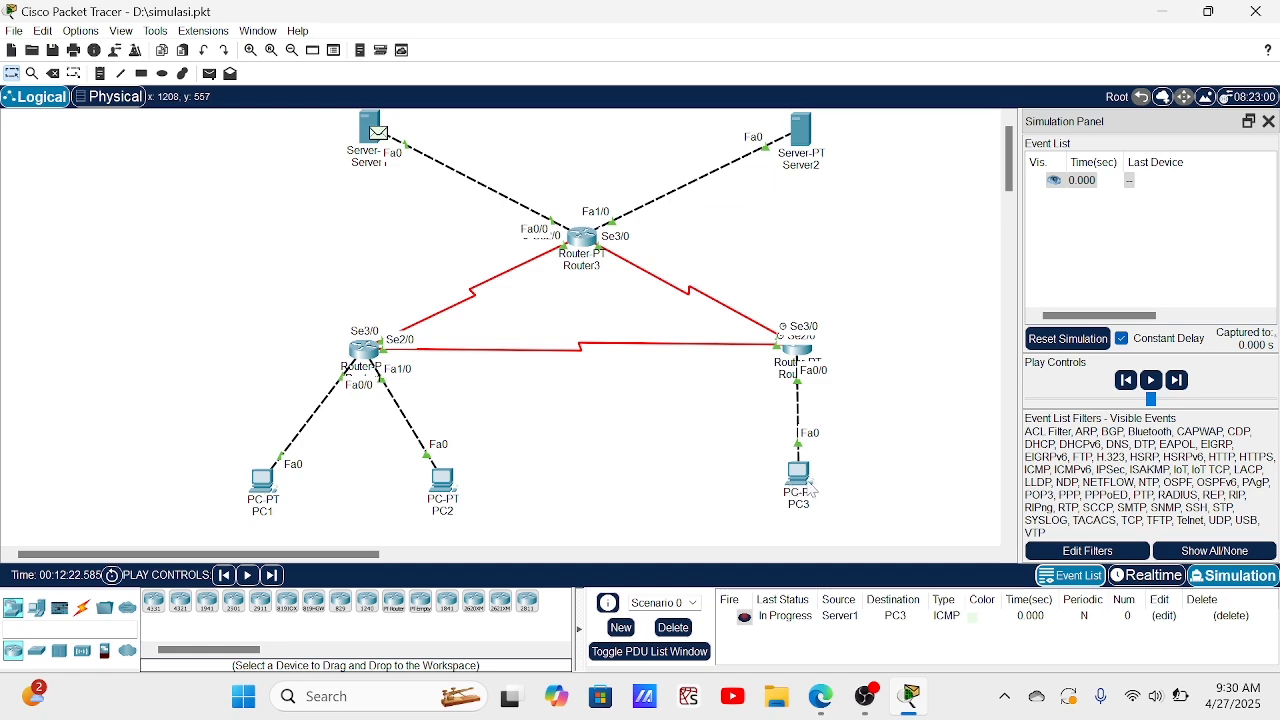
click(797, 478)
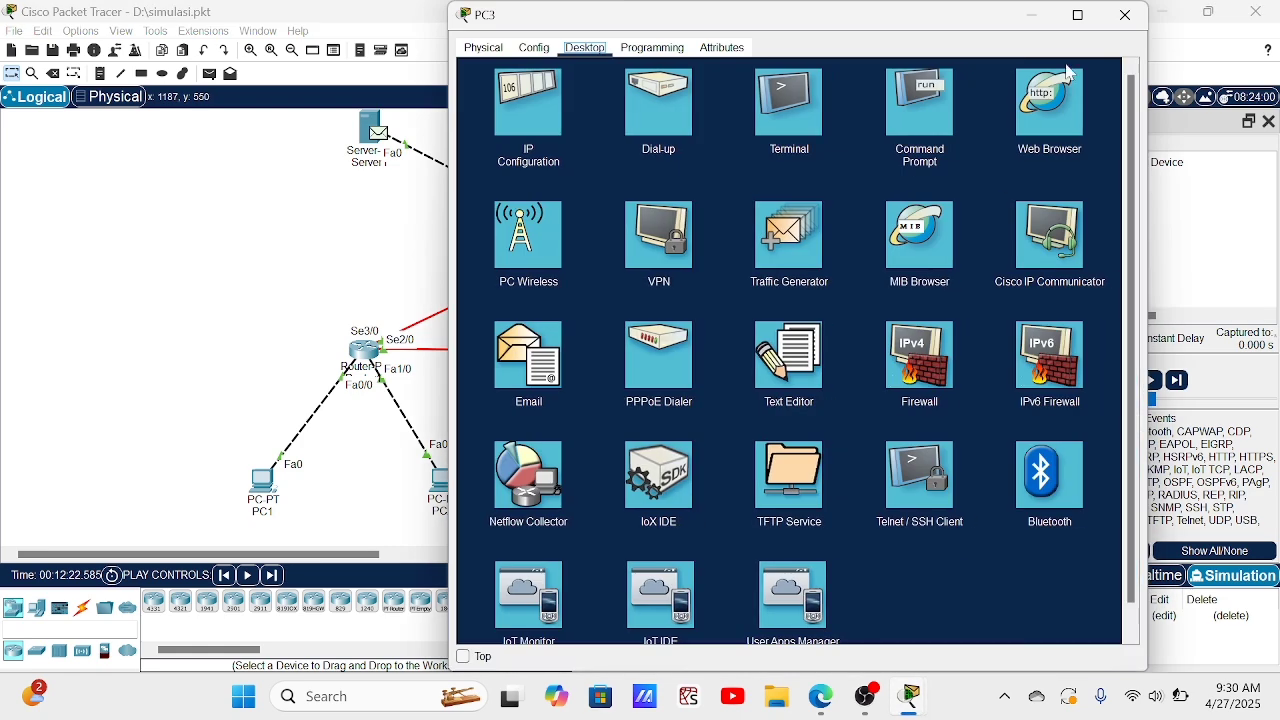
click(1125, 16)
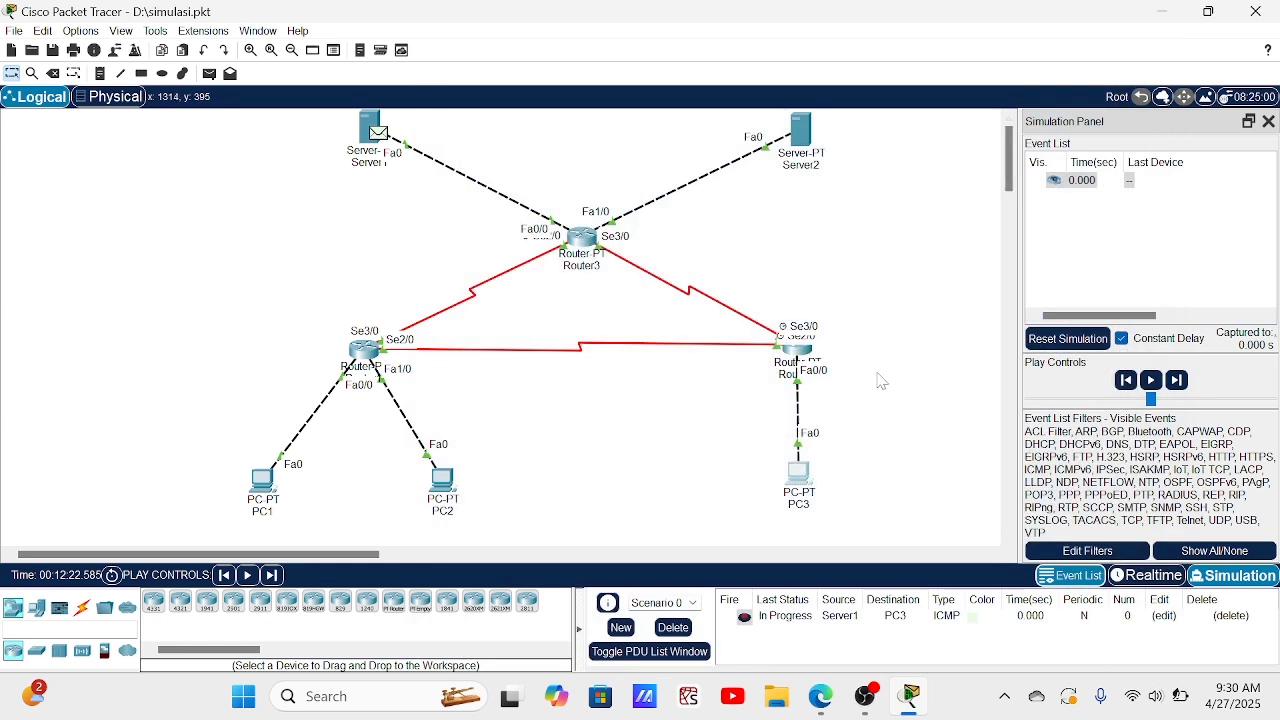
click(1175, 384)
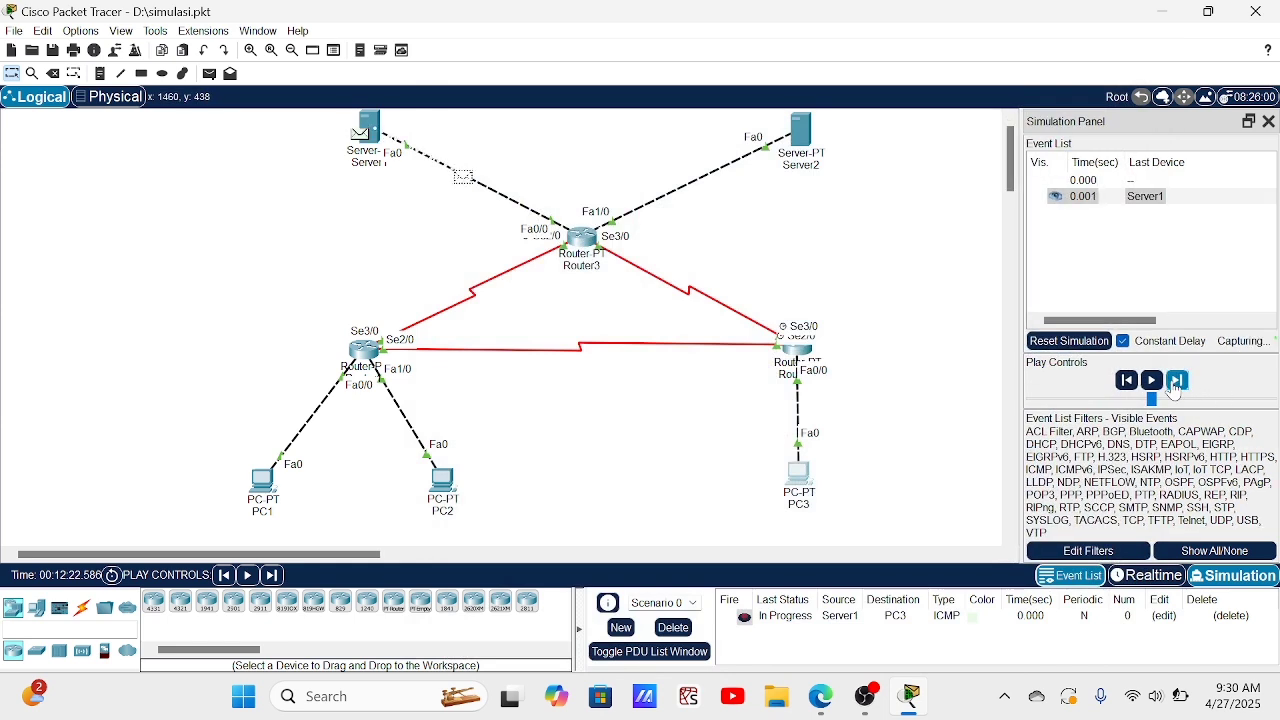
click(1175, 384)
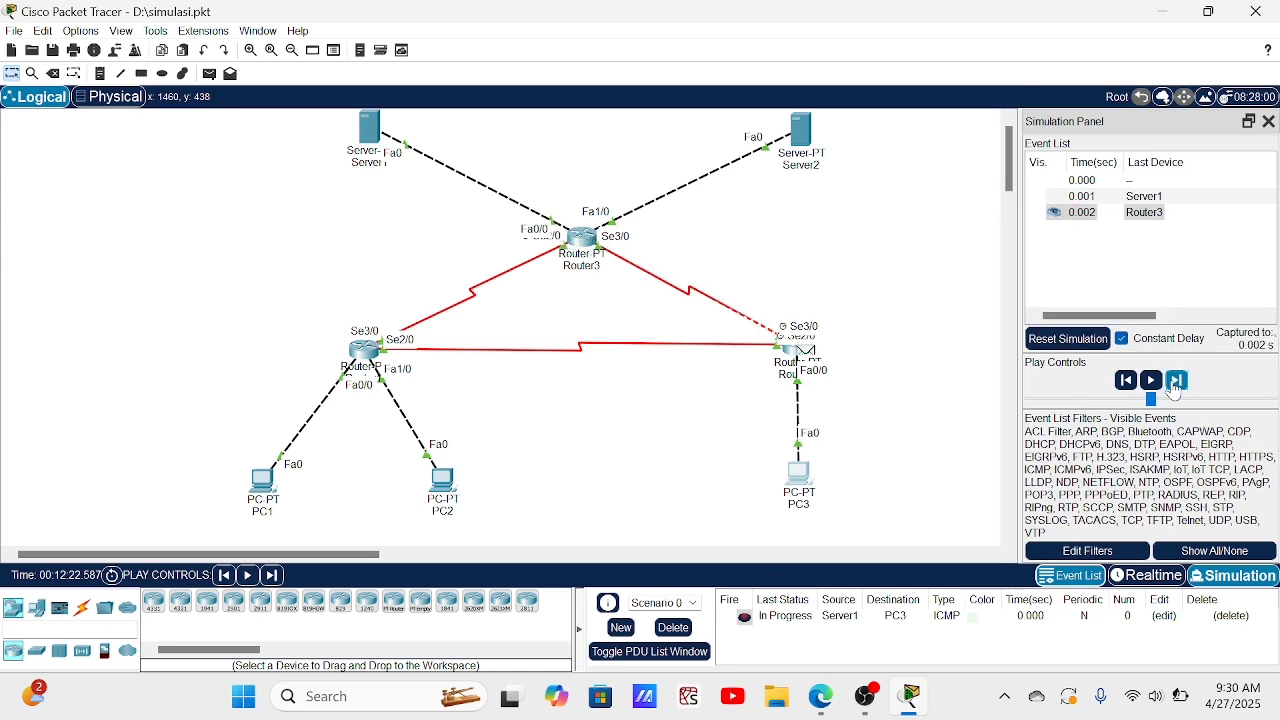
click(1176, 384)
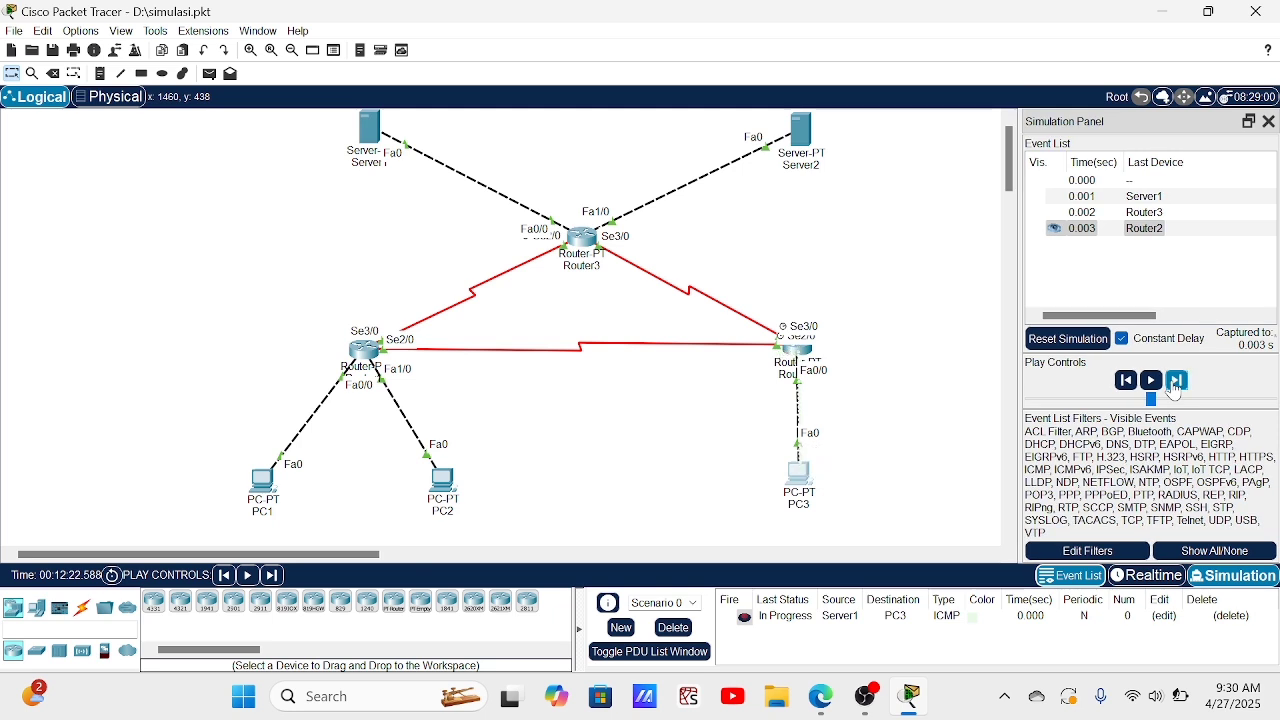
click(1175, 384)
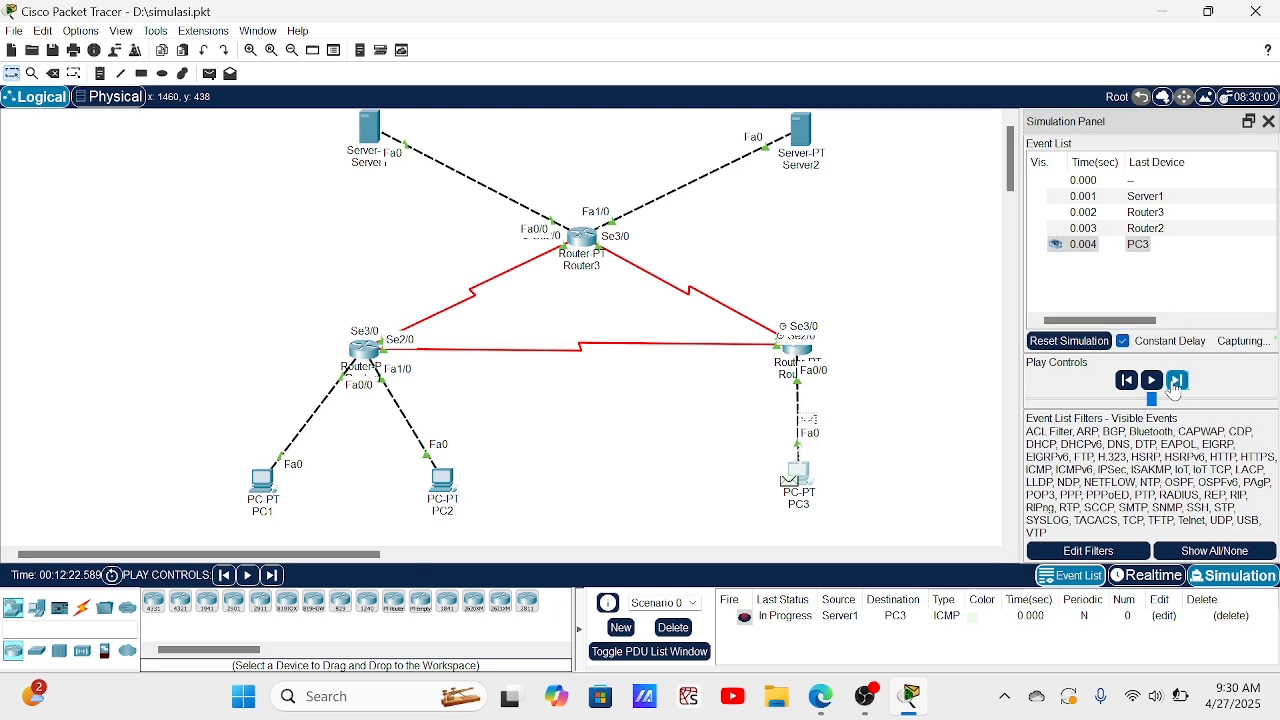
click(1175, 384)
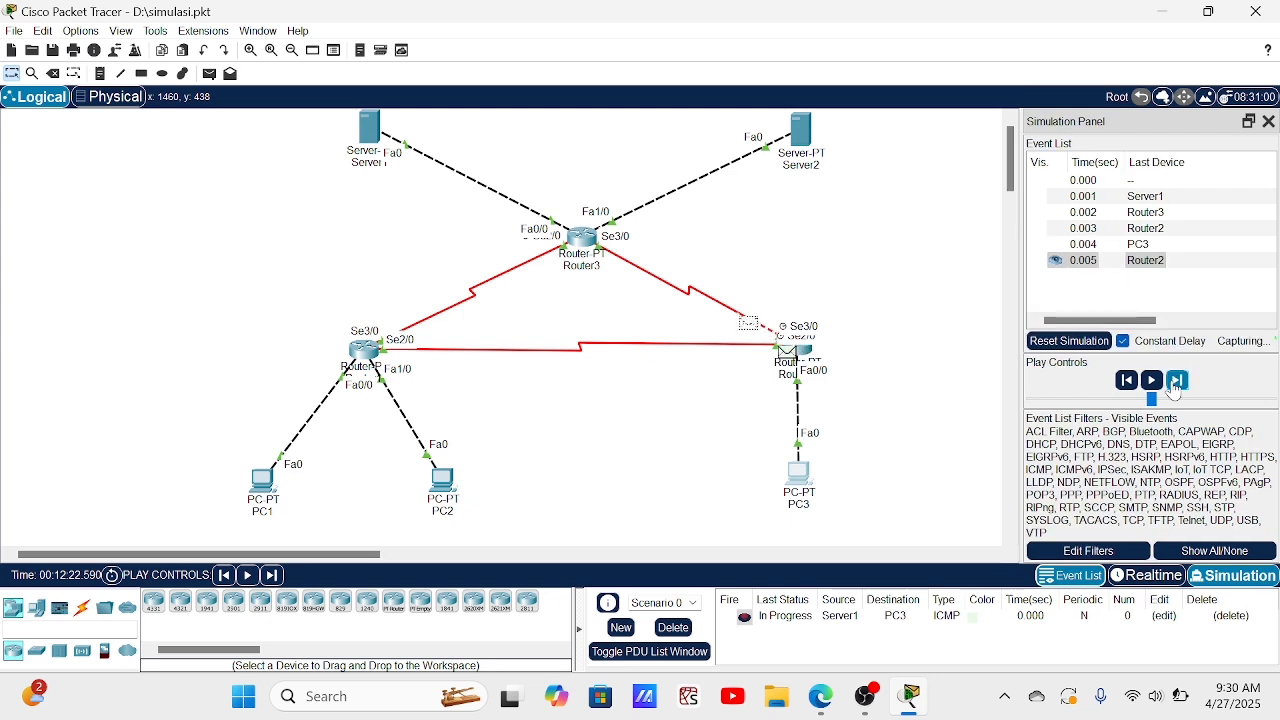
click(1175, 384)
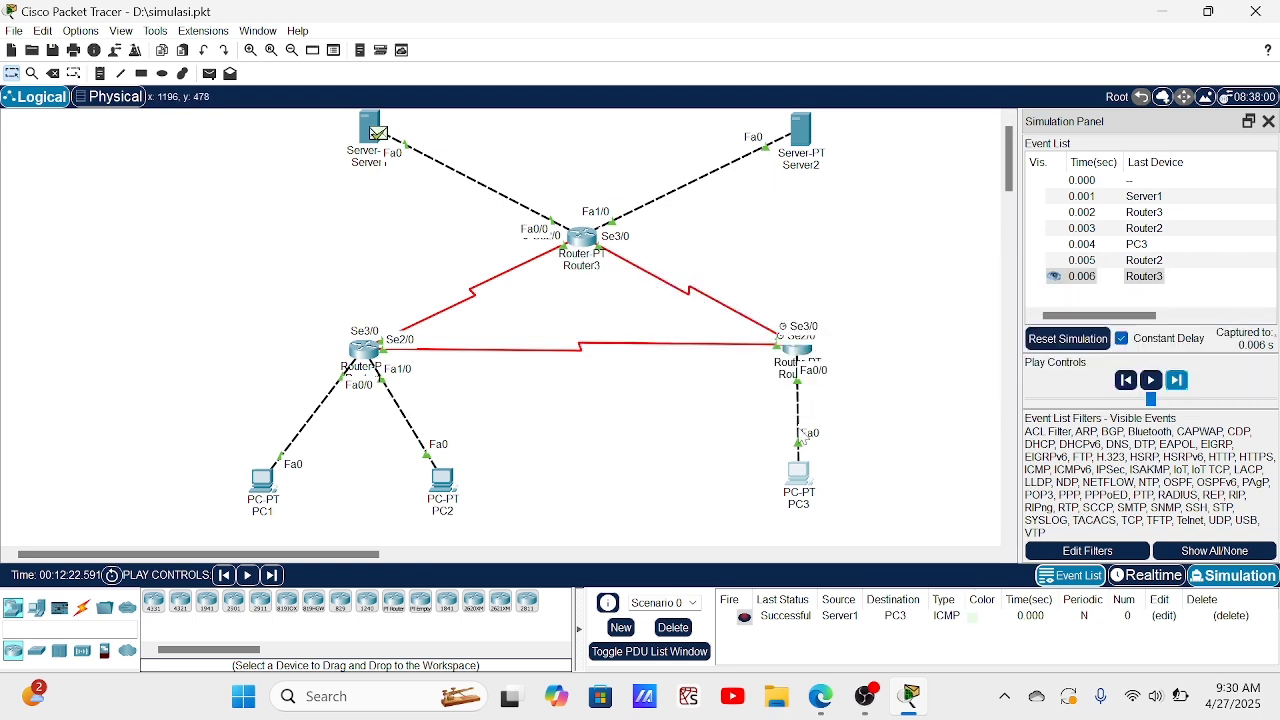
- Clear the PDU scenario and review points 3 and 4 of the routing exercise in the Edge browser
click(685, 634)
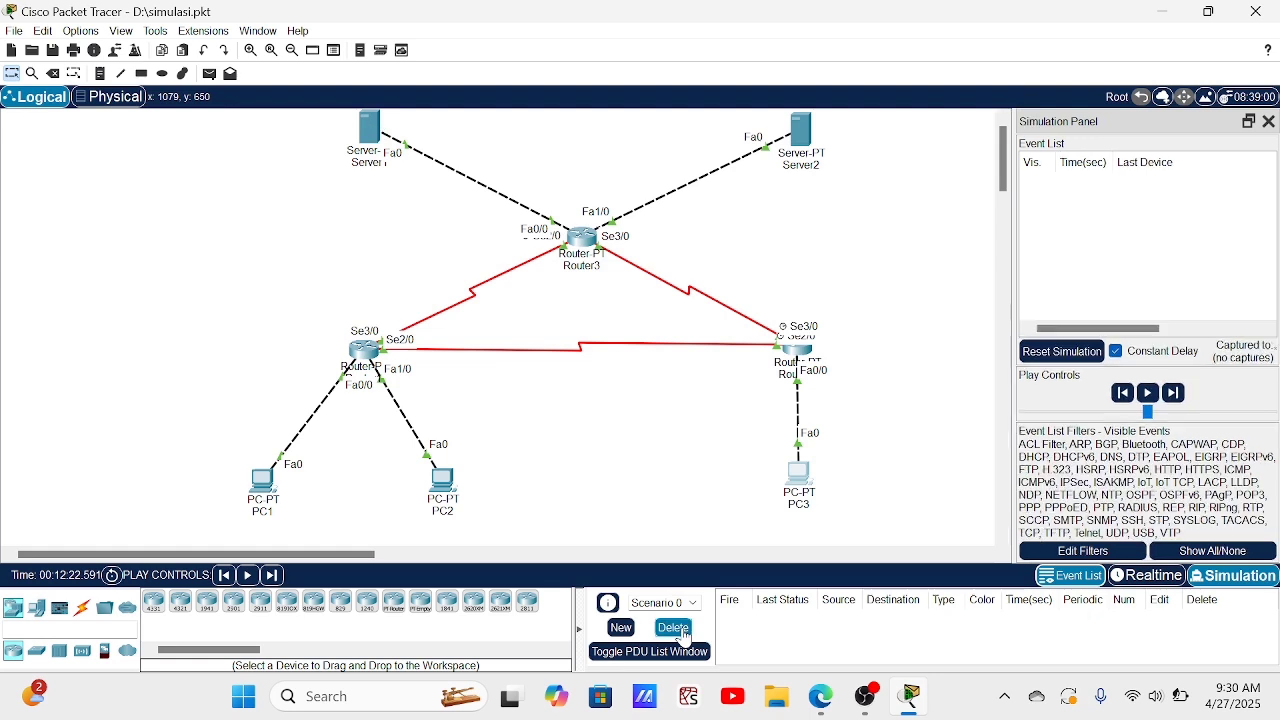
click(828, 708)
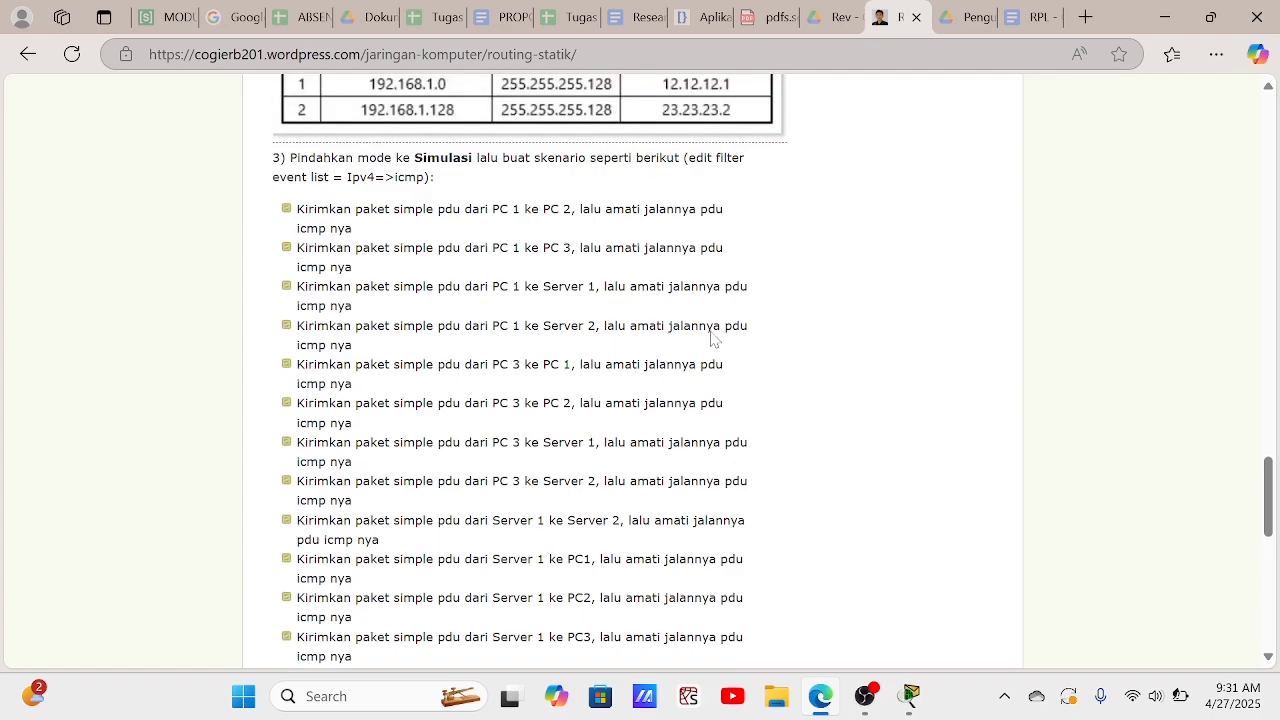
scroll(712, 338, down, 5)
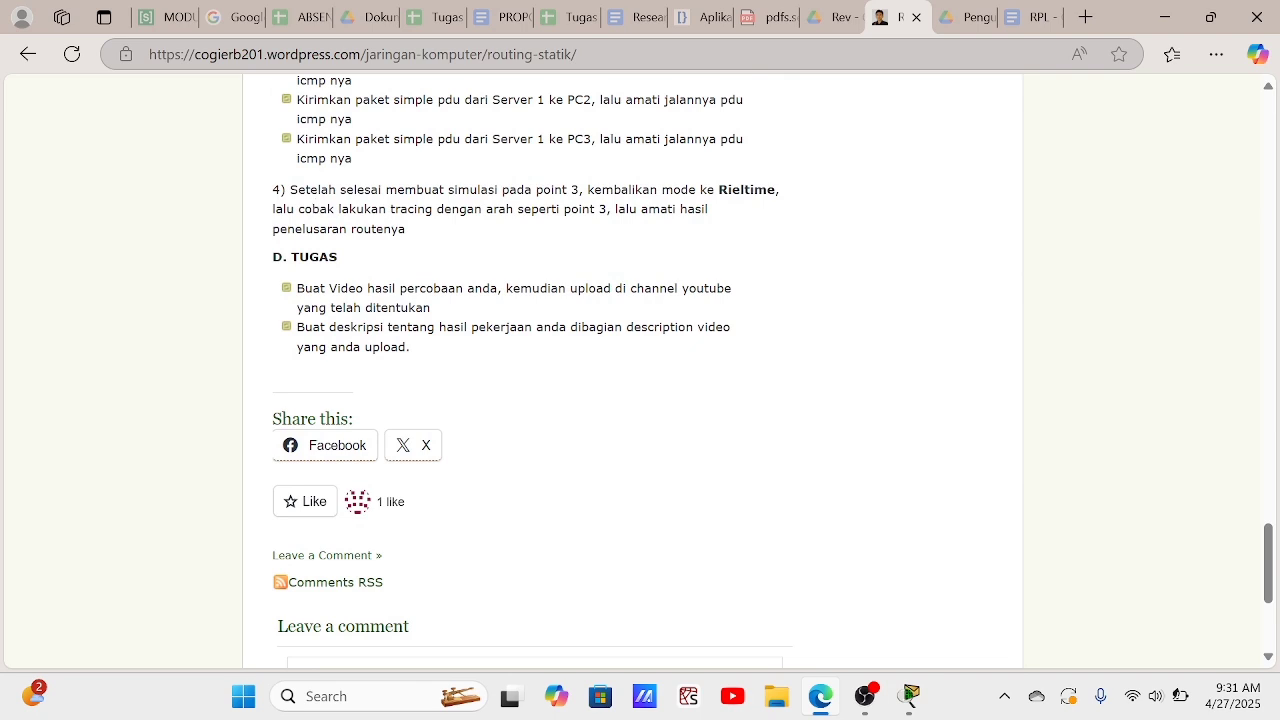
scroll(538, 201, up, 1)
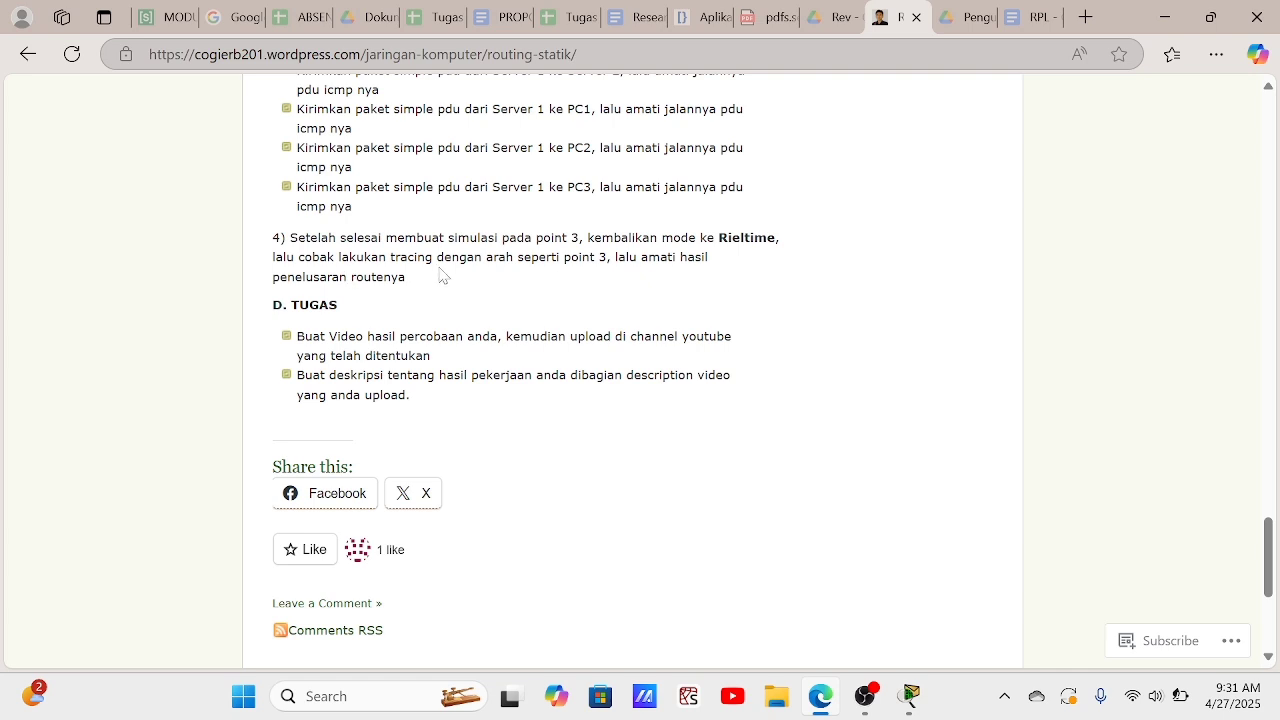
scroll(522, 275, up, 3)
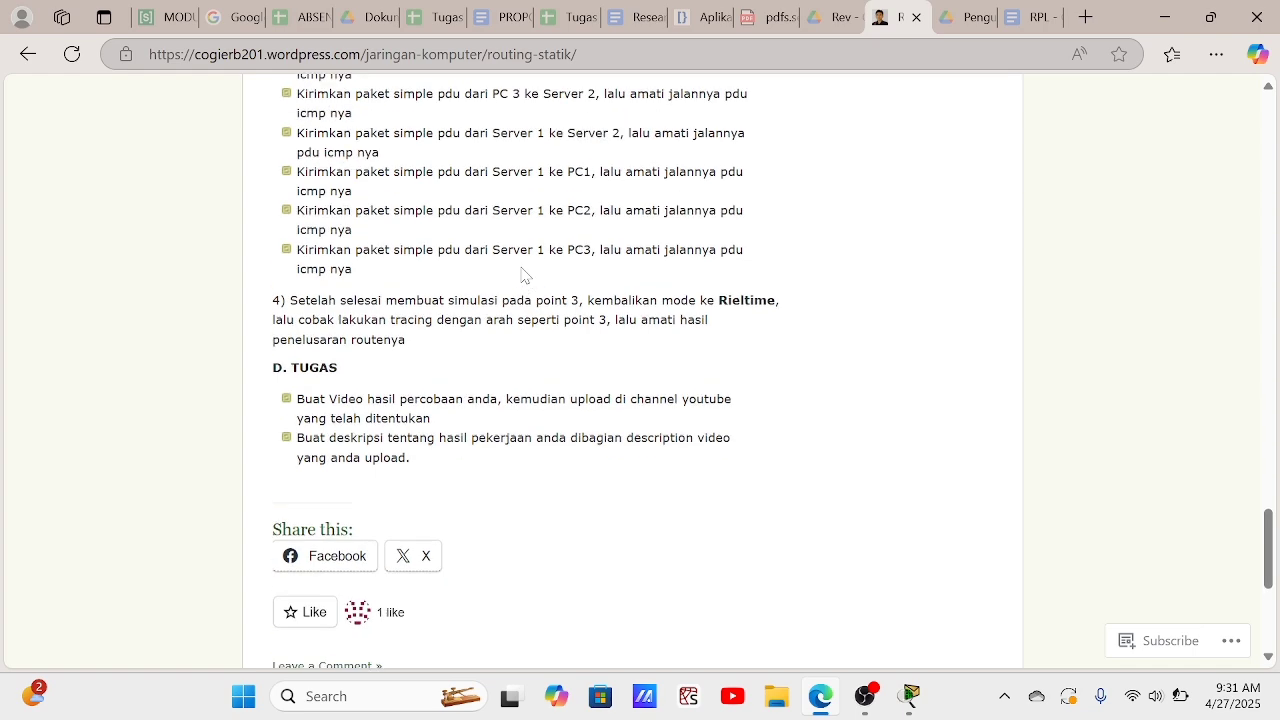
scroll(522, 275, up, 2)
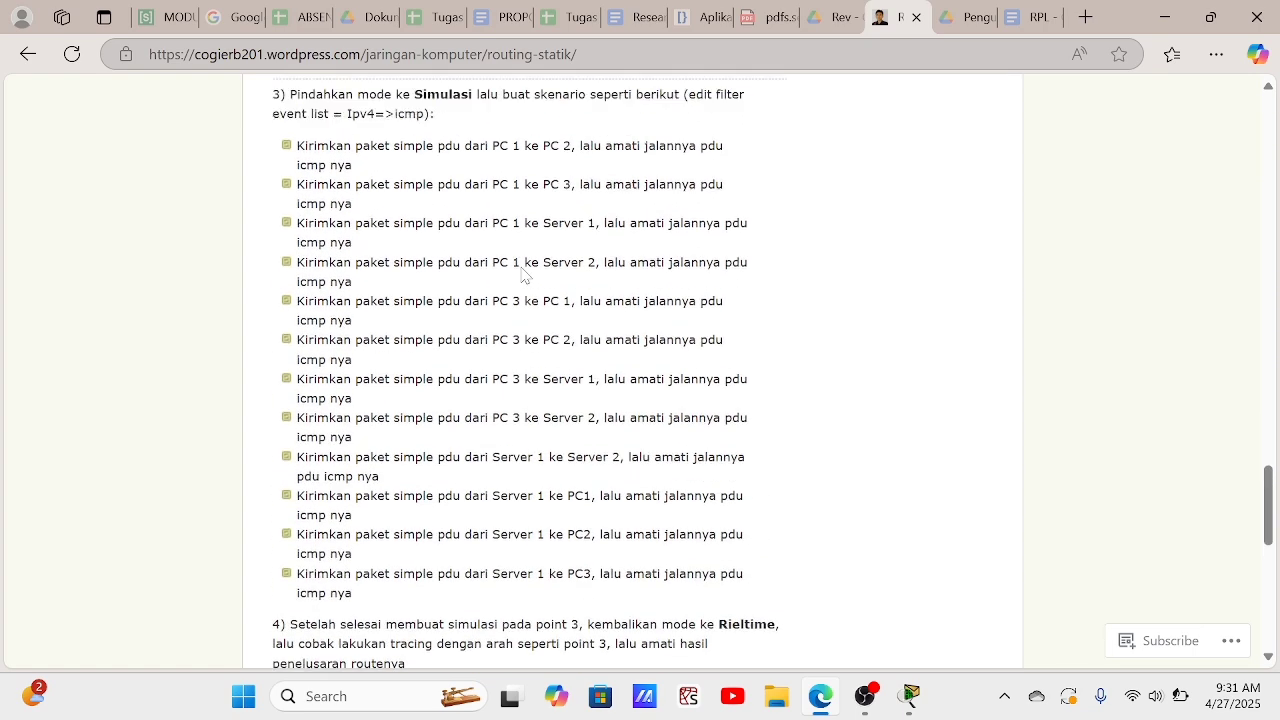
scroll(522, 370, down, 3)
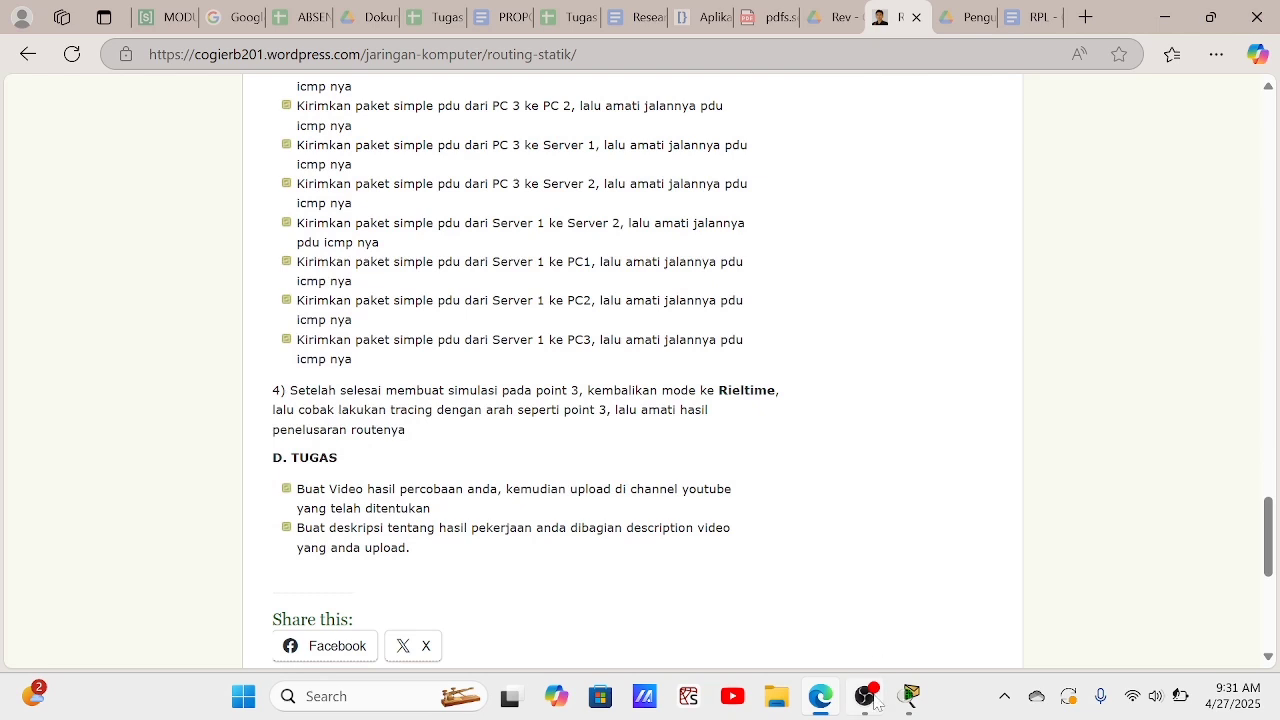
- Return to Packet Tracer, switch to Realtime mode, and run tracert to 192.168.1.65 from PC1's command prompt
click(909, 697)
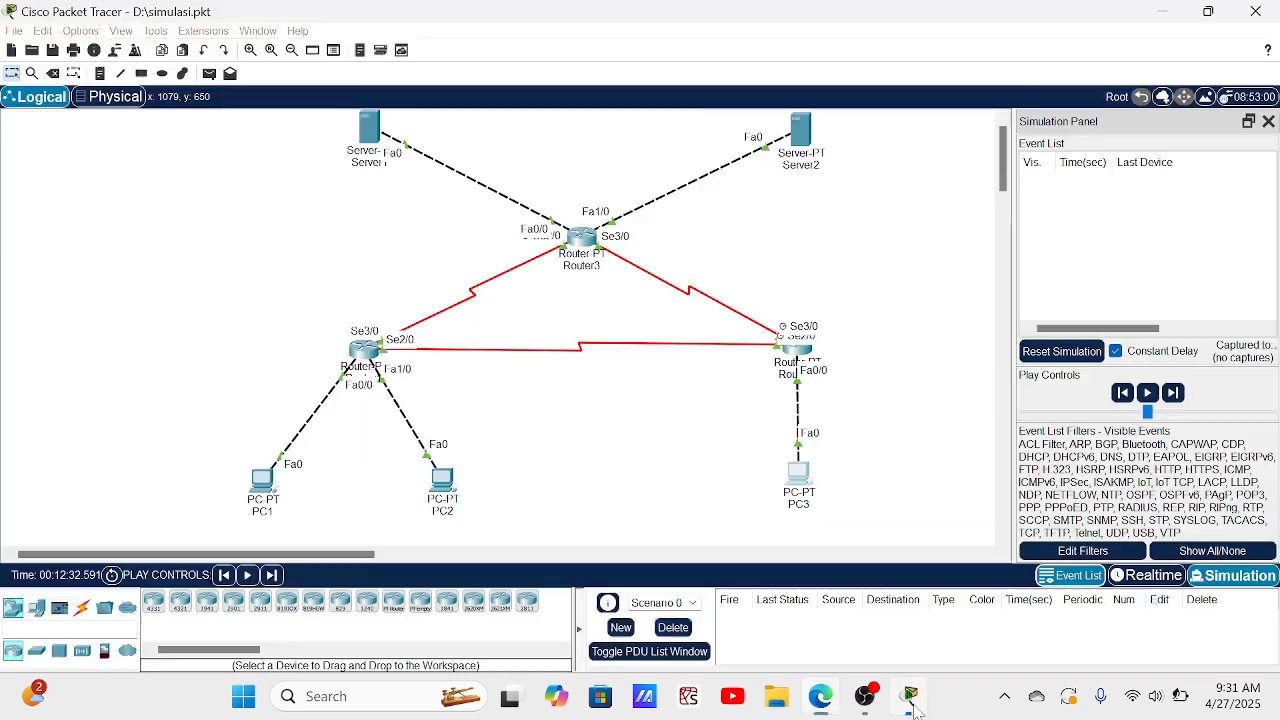
click(1150, 576)
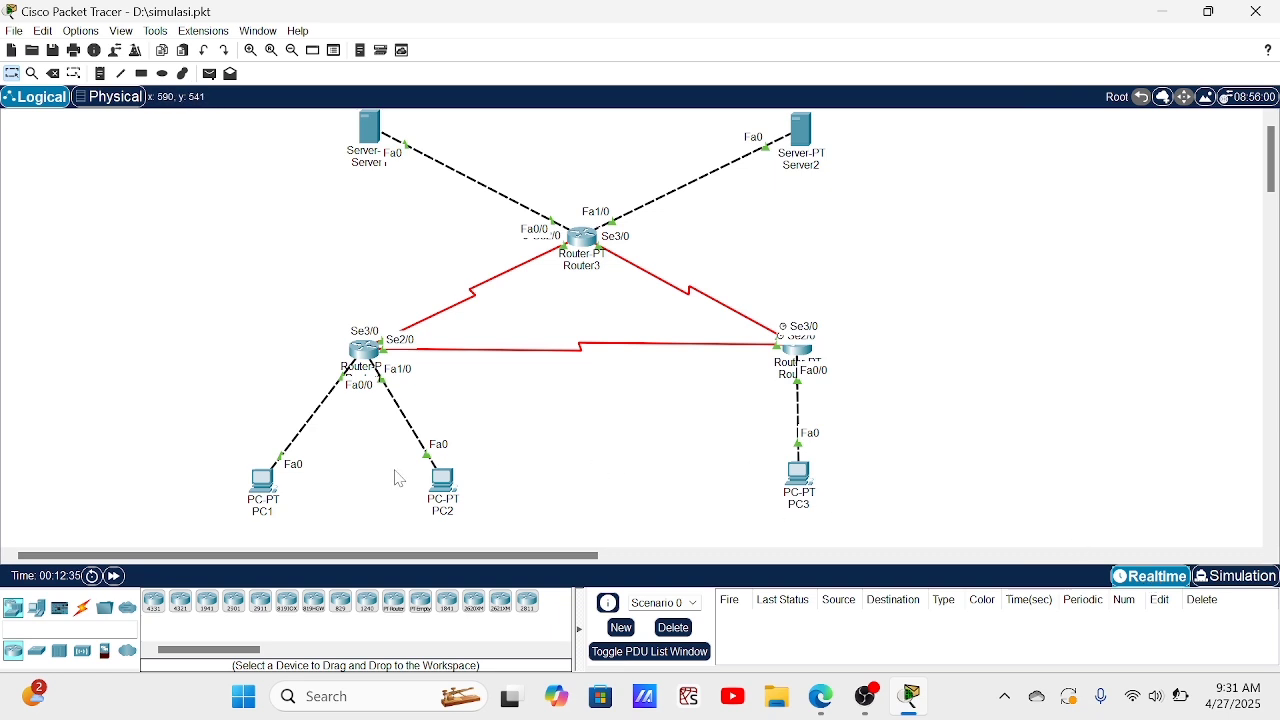
click(258, 484)
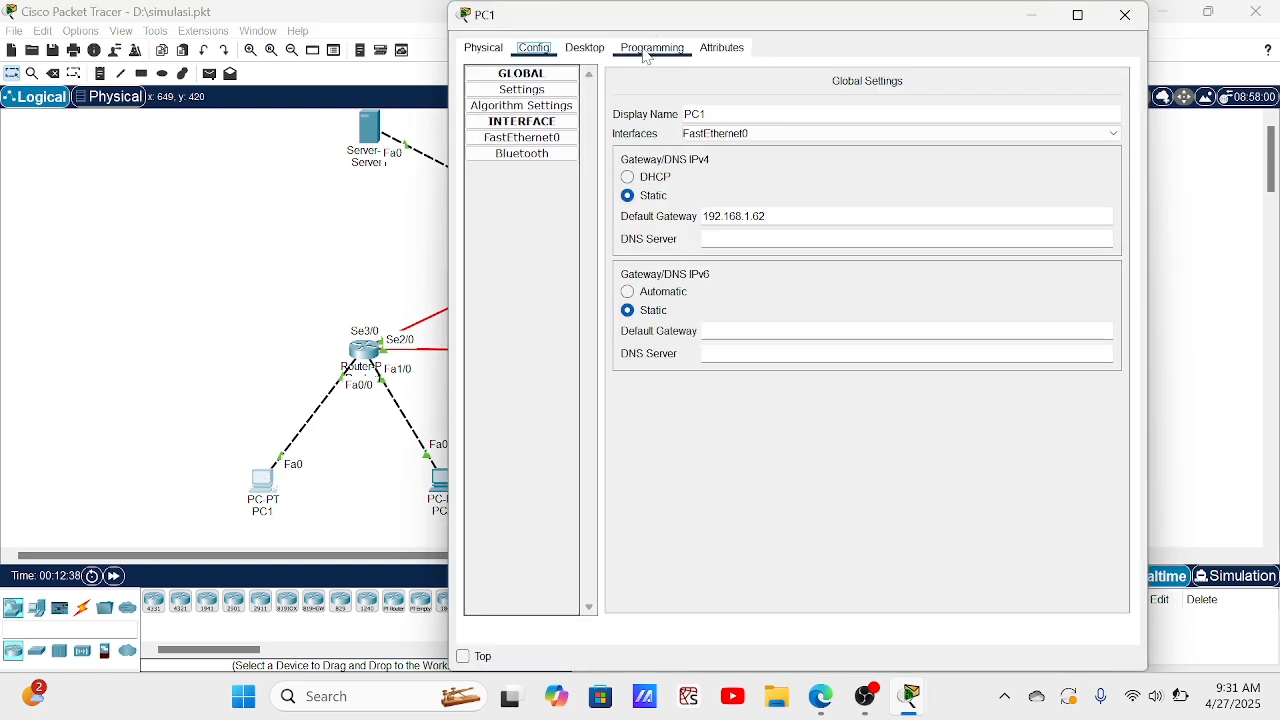
click(595, 49)
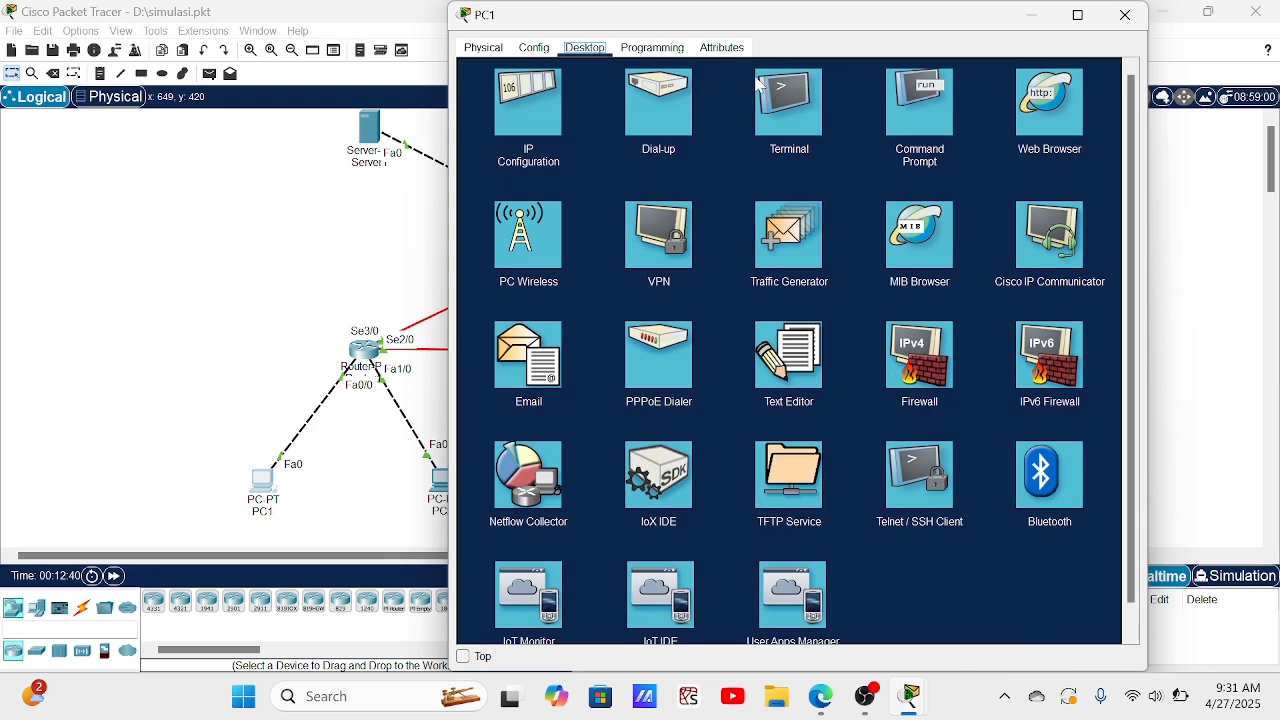
click(912, 133)
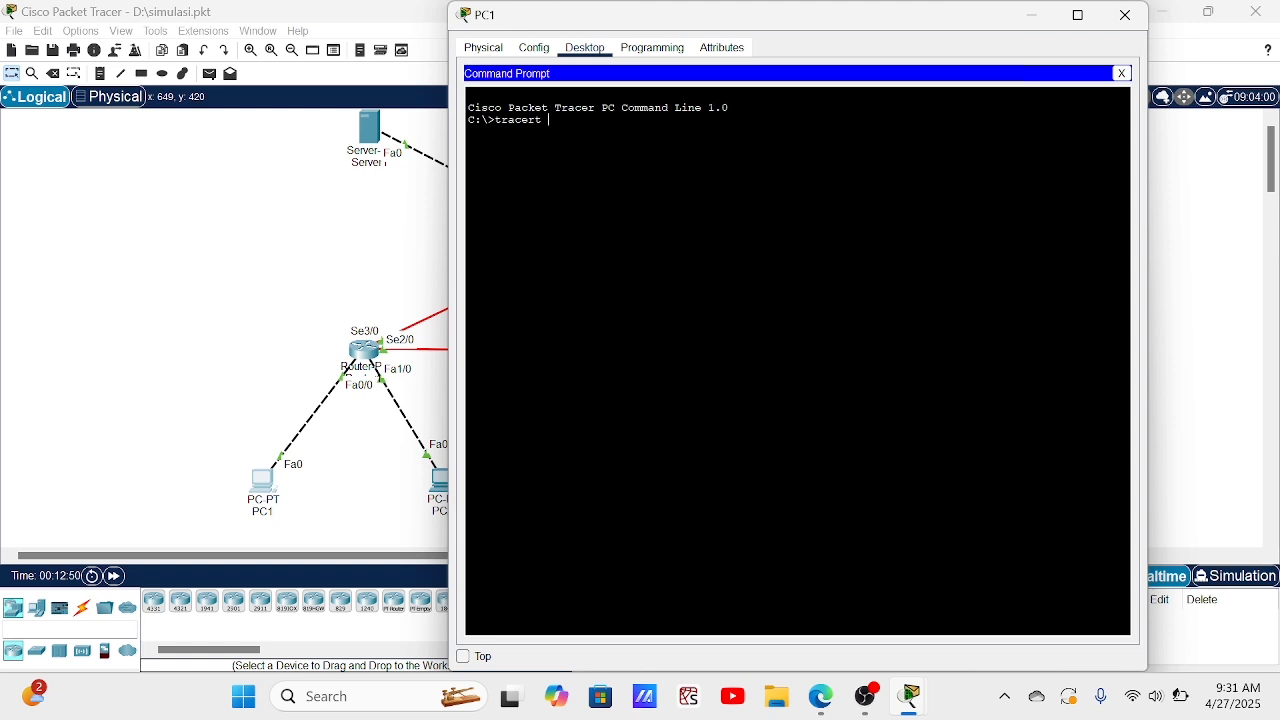
text(192.168.1.65)
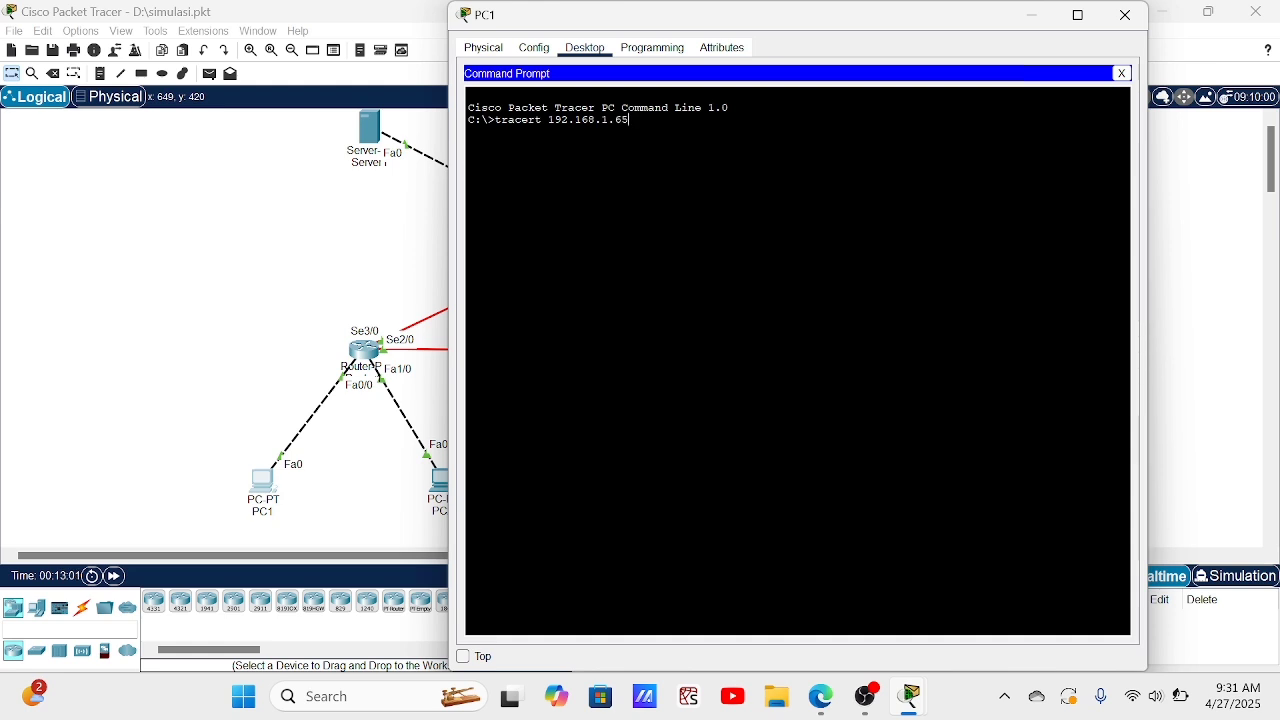
key(Return)
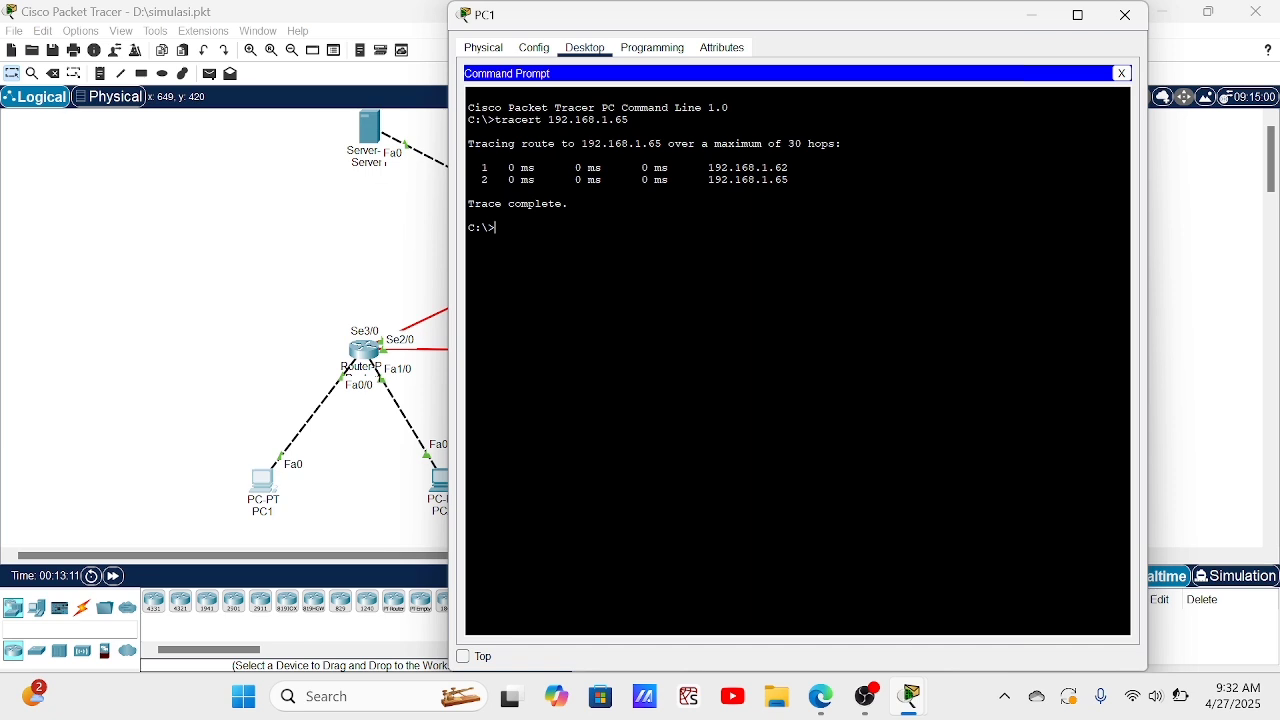
- Trace the routes from PC1 to 192.168.1.253 and to 33.33.33.1 with tracert
text(tracert 192.)
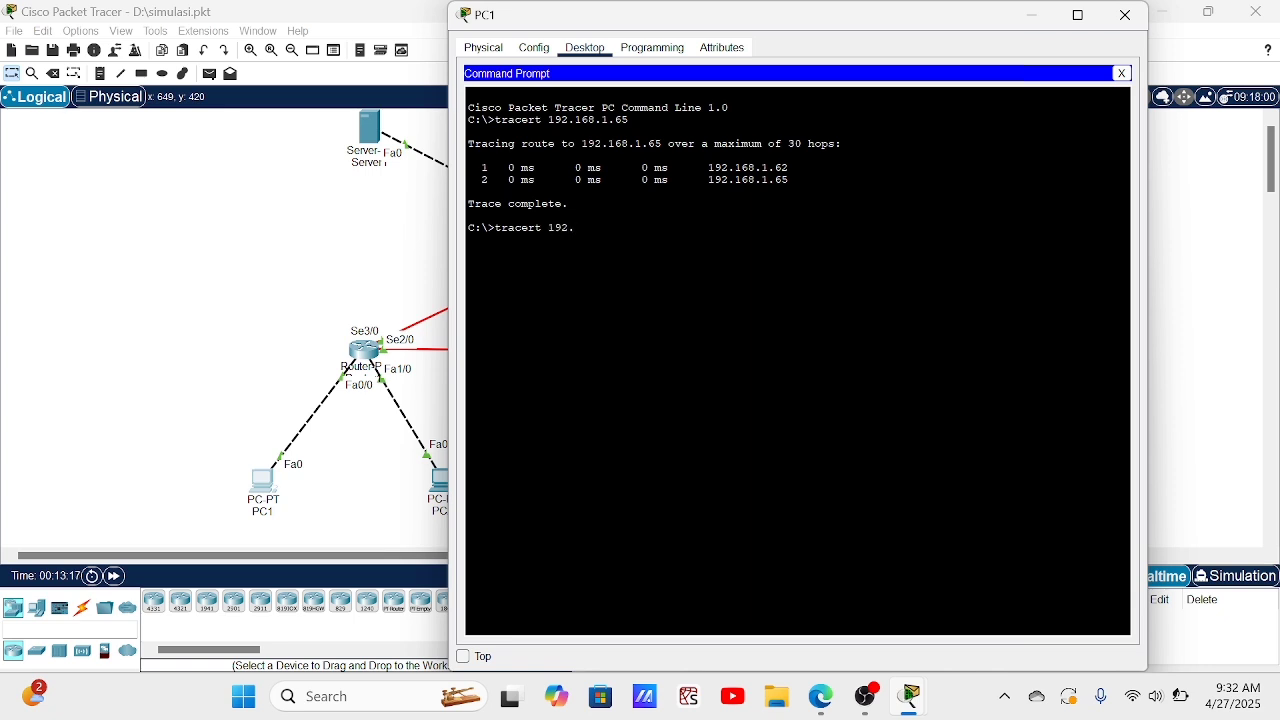
text(168.1.253)
key(Return)
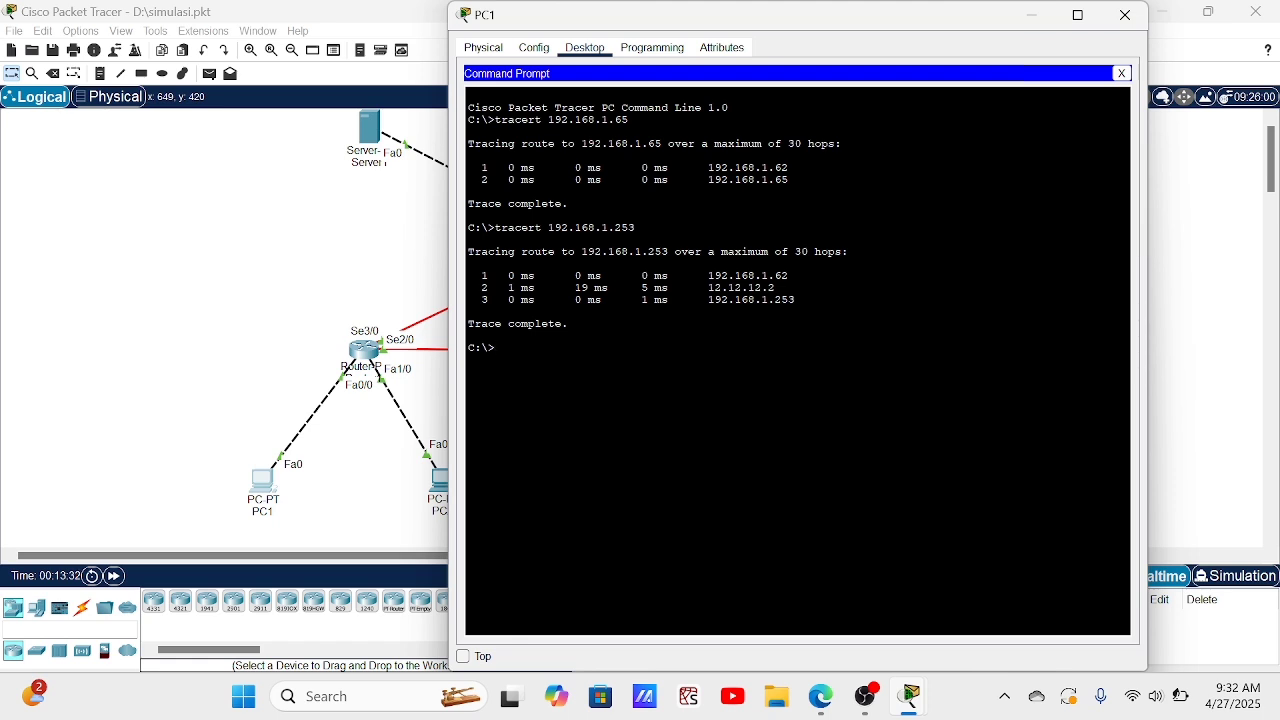
text(tracert)
text(33,)
key(BackSpace)
text(.33.33.1)
key(Return)
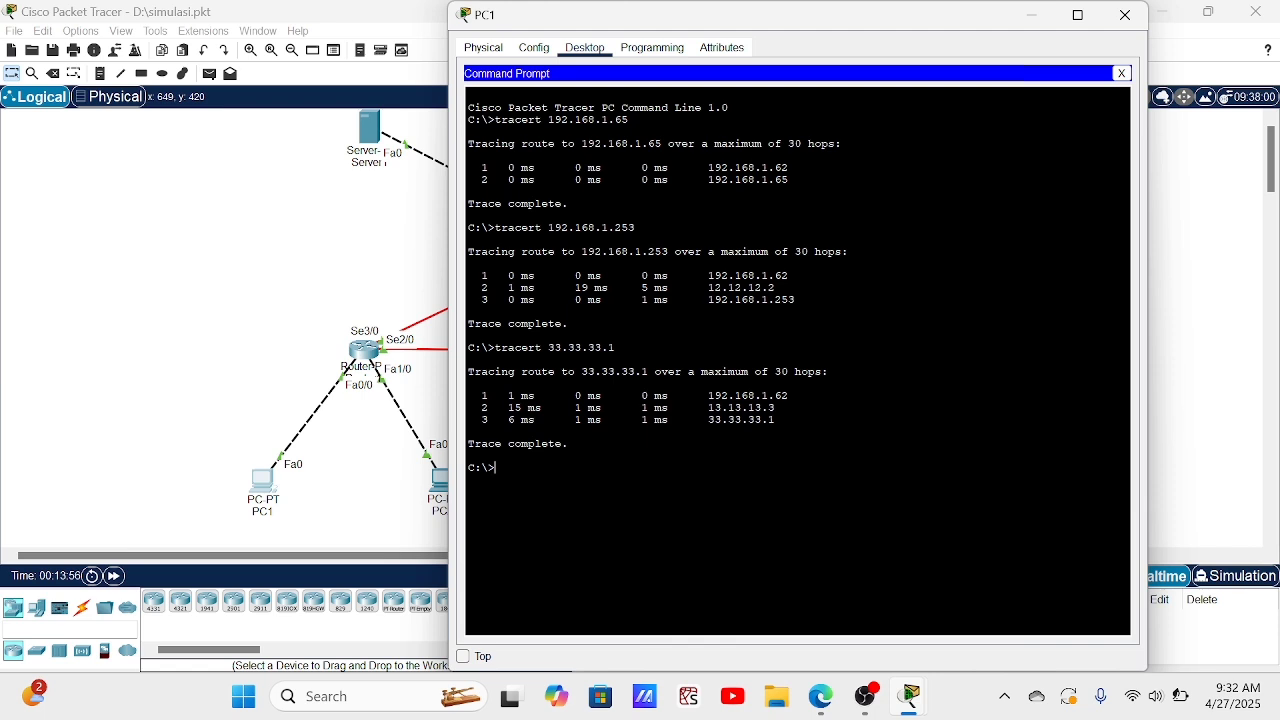
text(43.43)
text(.43.1)
text(tracer)
text(t)
key(BackSpace)
key(BackSpace)
key(BackSpace)
key(BackSpace)
key(BackSpace)
key(BackSpace)
key(BackSpace)
key(BackSpace)
key(BackSpace)
key(BackSpace)
key(BackSpace)
key(BackSpace)
key(BackSpace)
key(BackSpace)
key(BackSpace)
key(BackSpace)
- Trace the route from PC1 to 43.43.43.1 with tracert and close PC1's window
text(tracert)
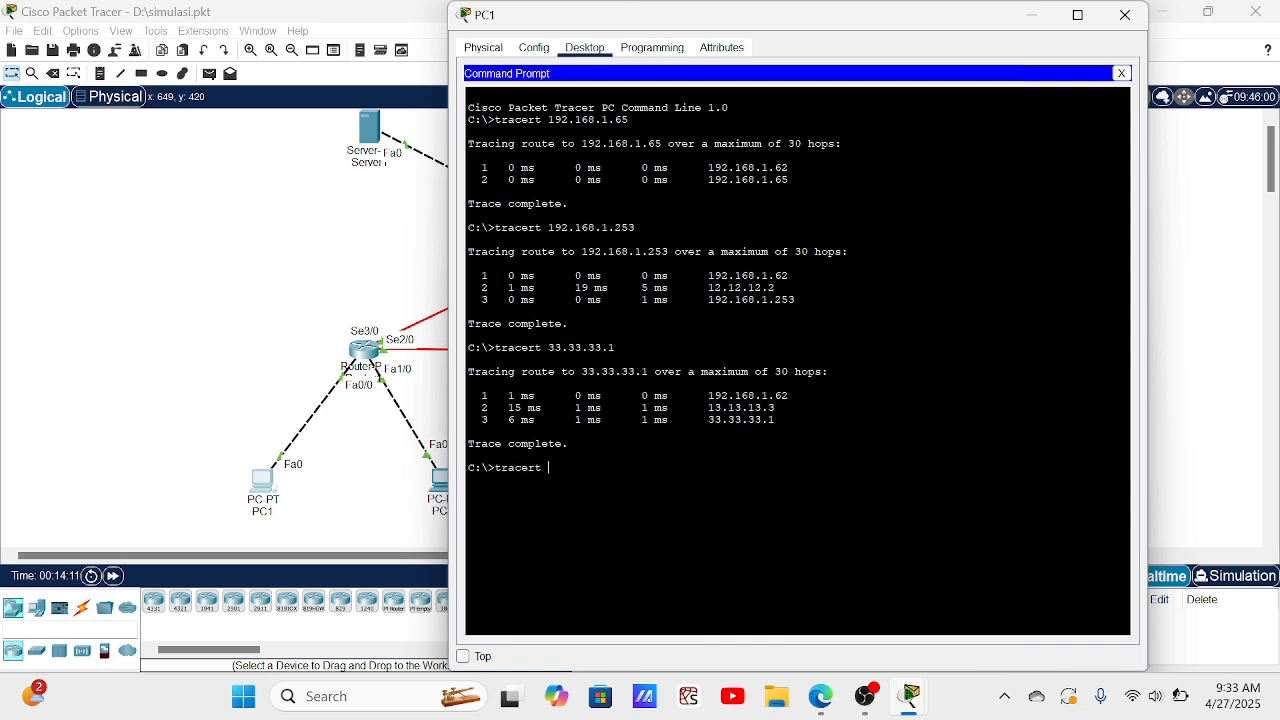
text( 43.43.43.1)
key(Return)
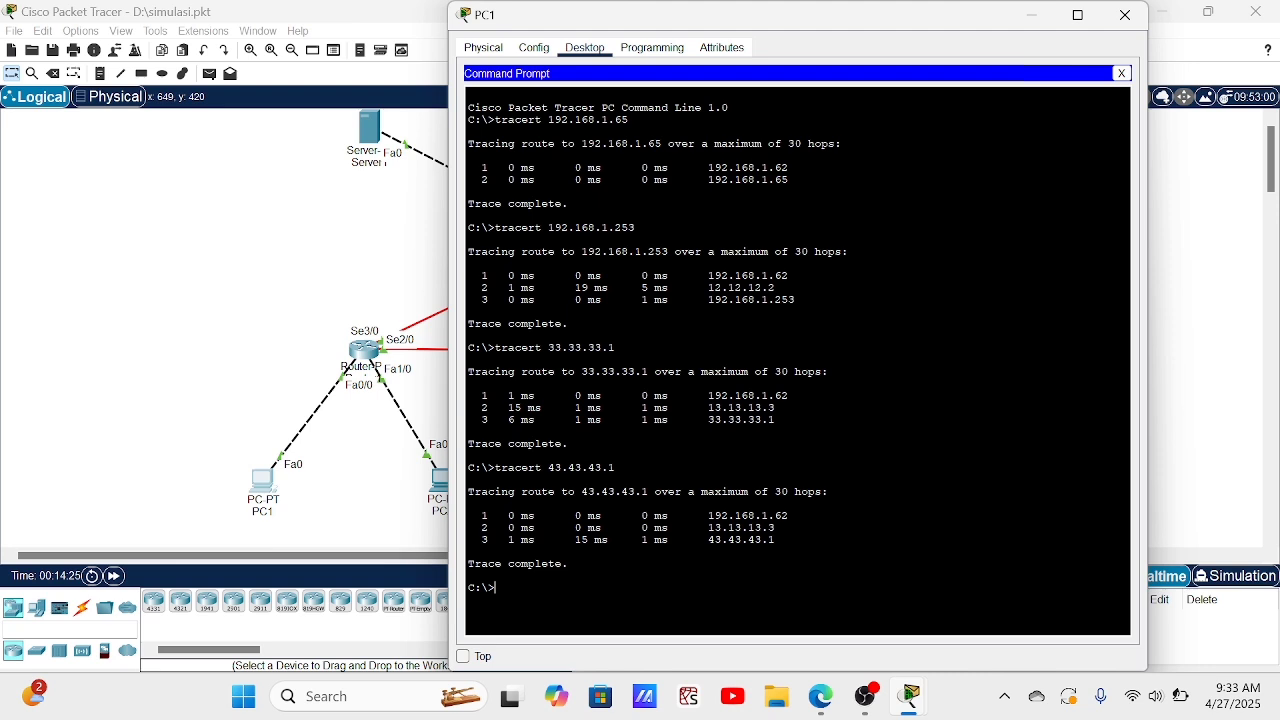
click(1130, 20)
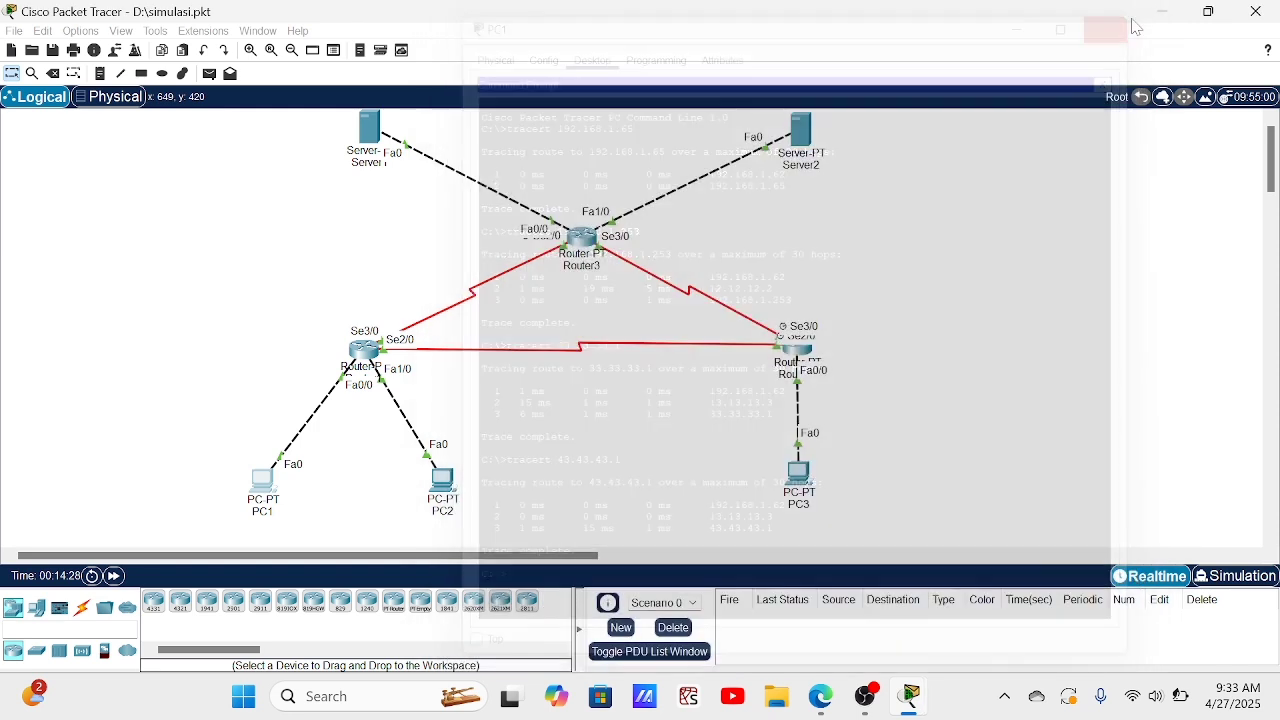
- Run tracert from PC3's command prompt to 192.168.1.1 and to 192.168.1.65
click(806, 476)
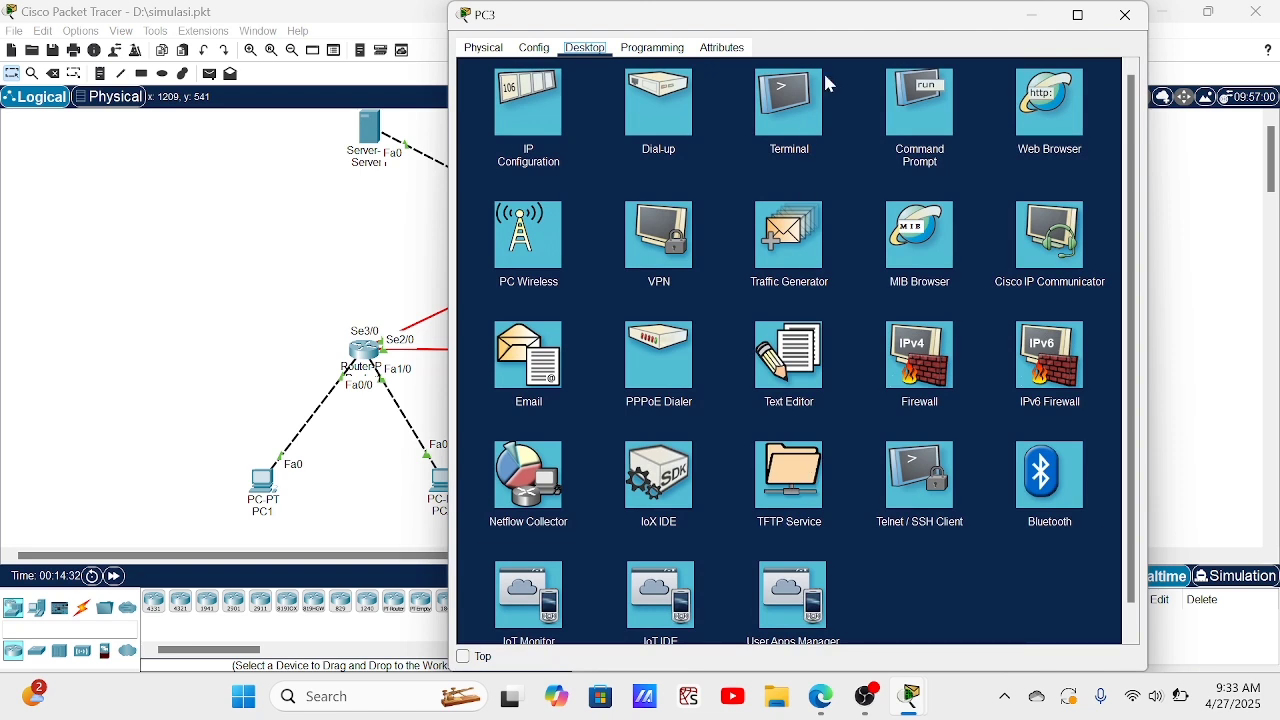
click(920, 105)
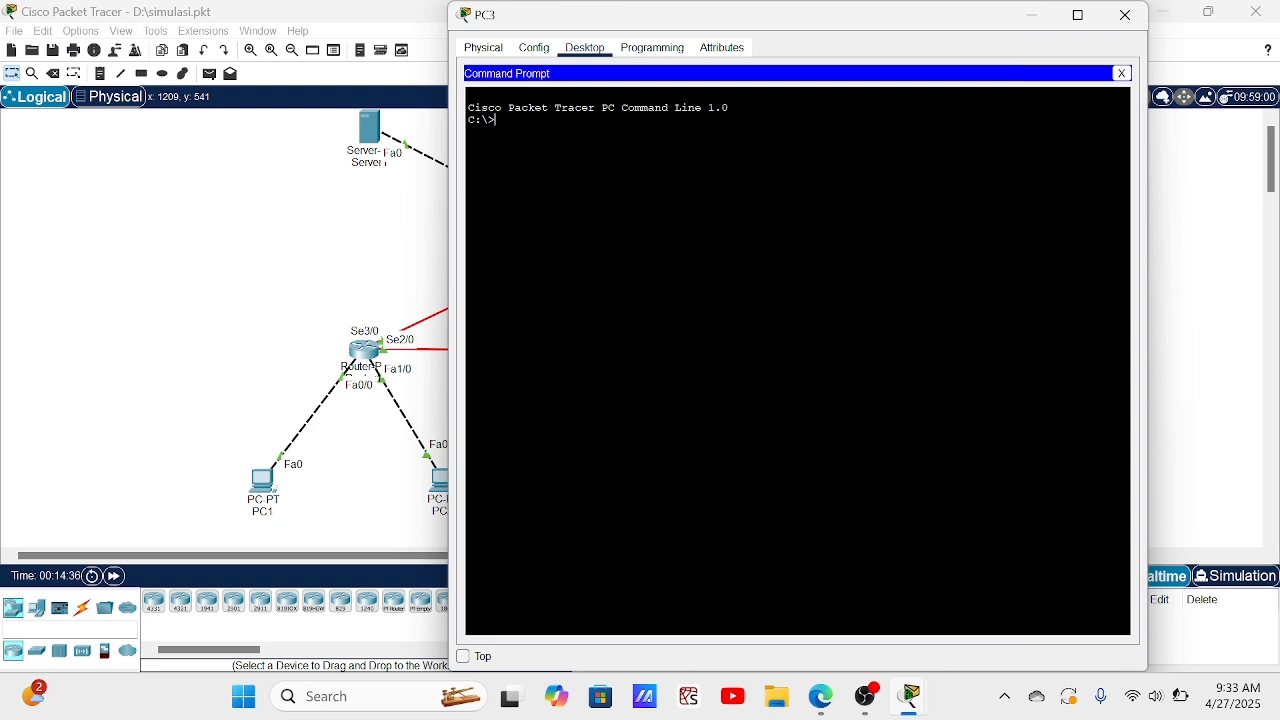
text(tracert 192.168.1.1)
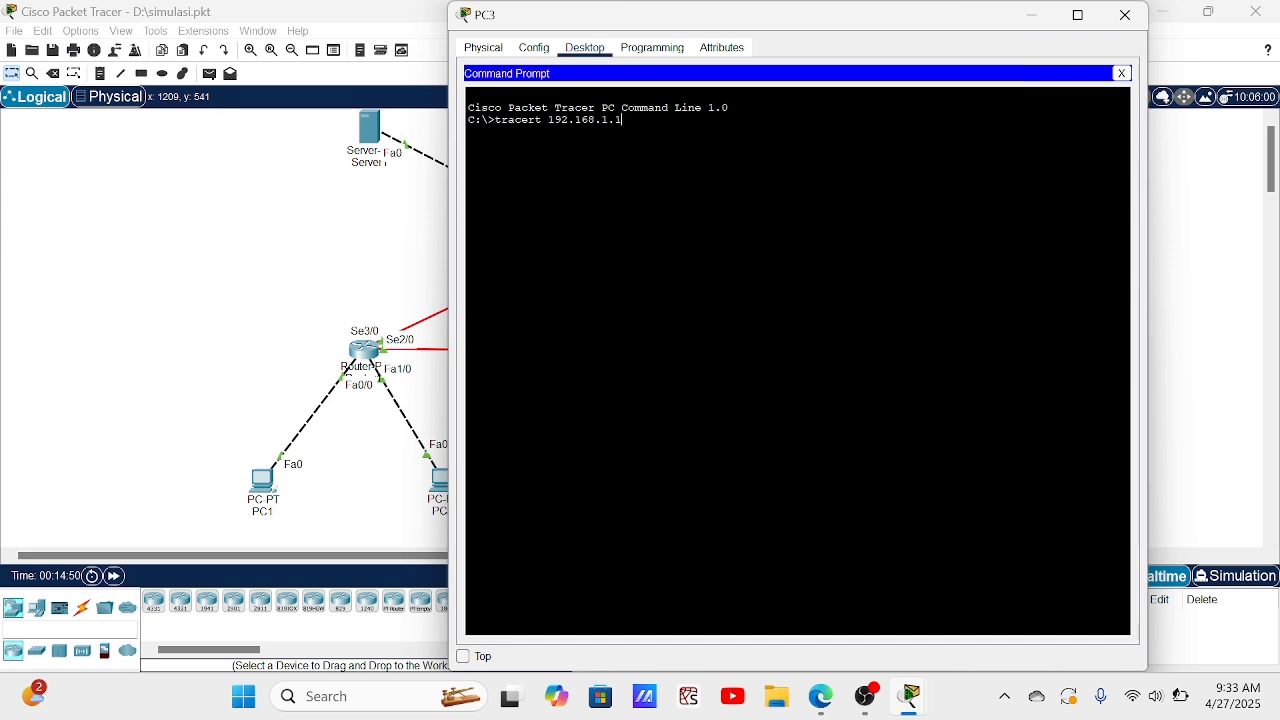
key(Return)
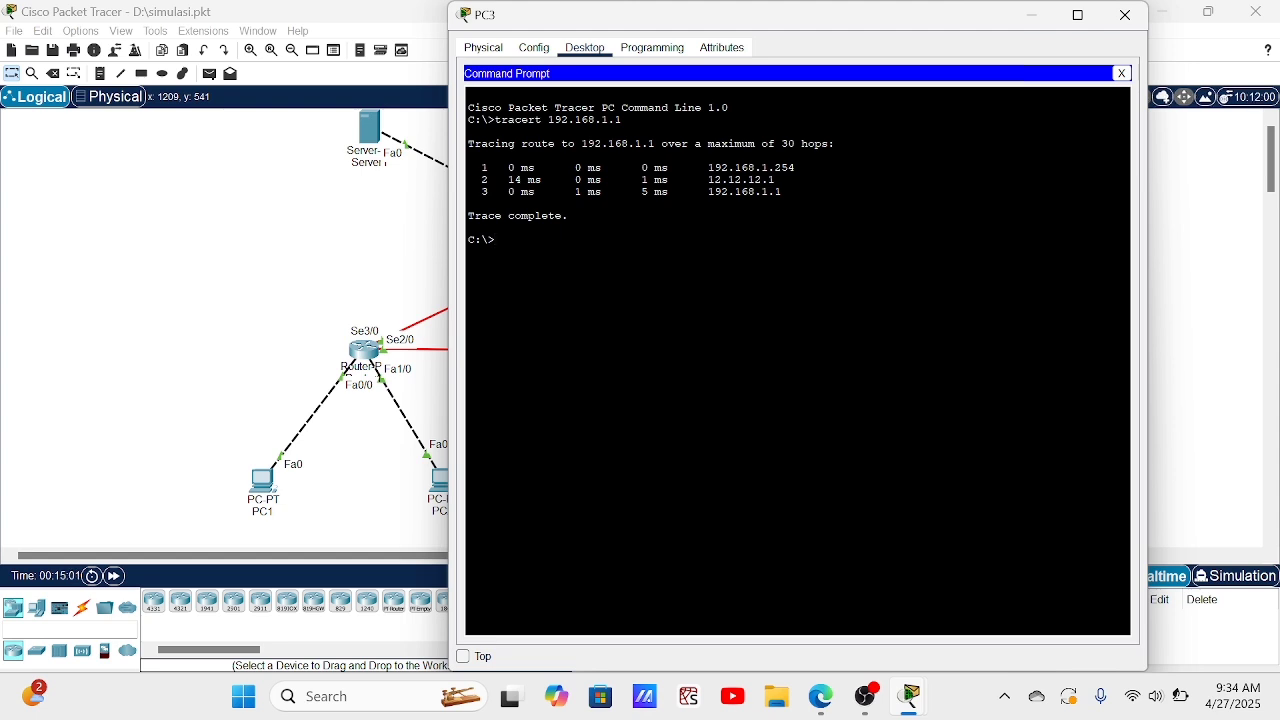
text(tracert 192.168)
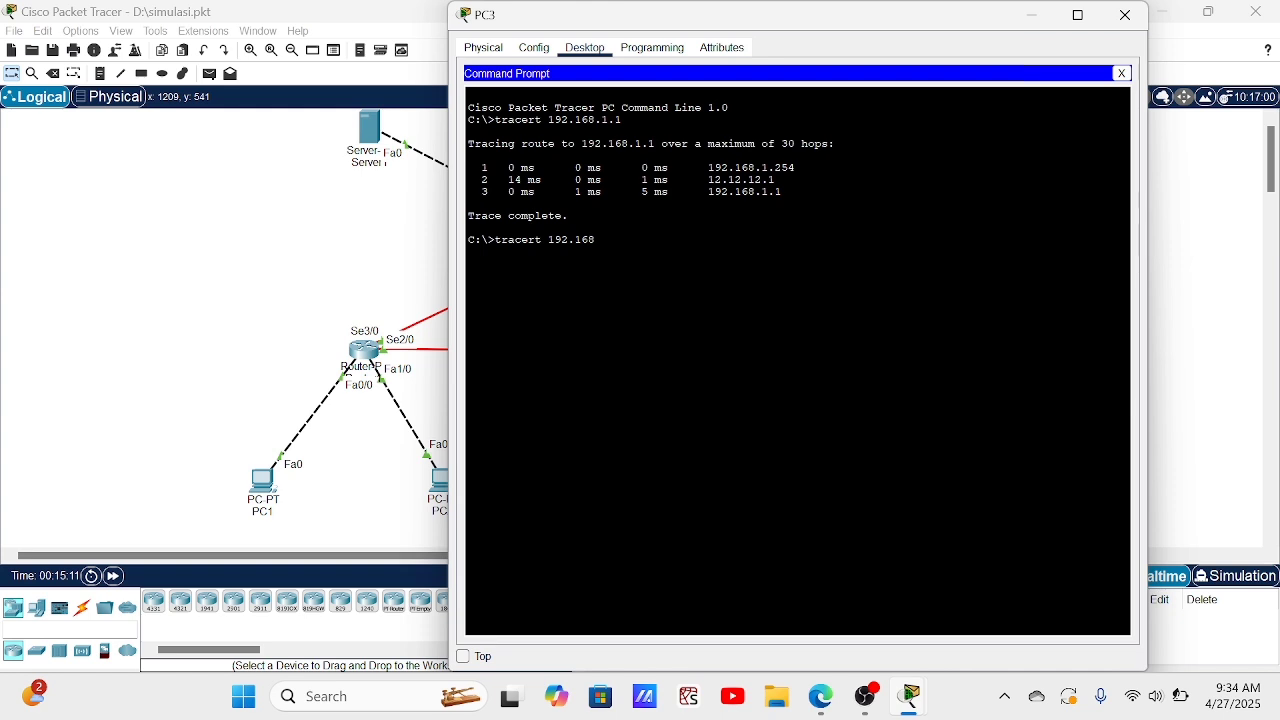
text(.1.64)
key(BackSpace)
text(5)
key(Return)
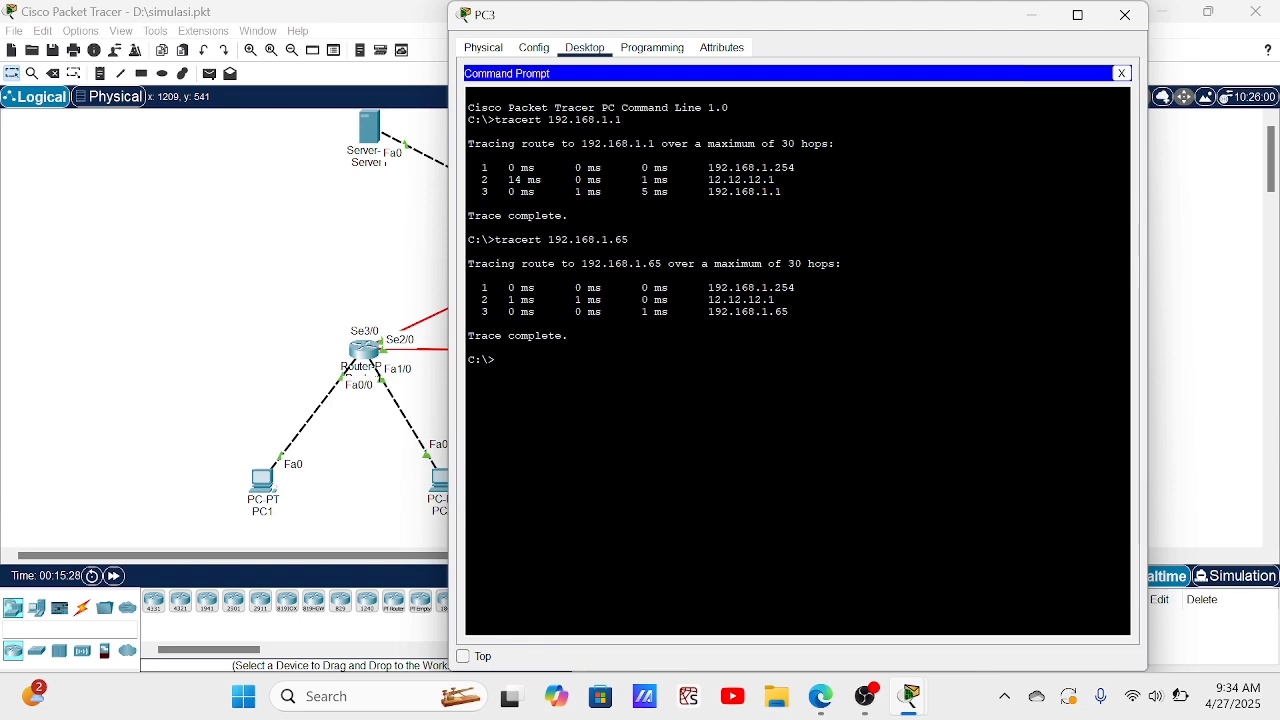
- Trace the routes from PC3 to 33.33.33.1 and to 43.43.43.1, closing PC3's window when done
text(tracer)
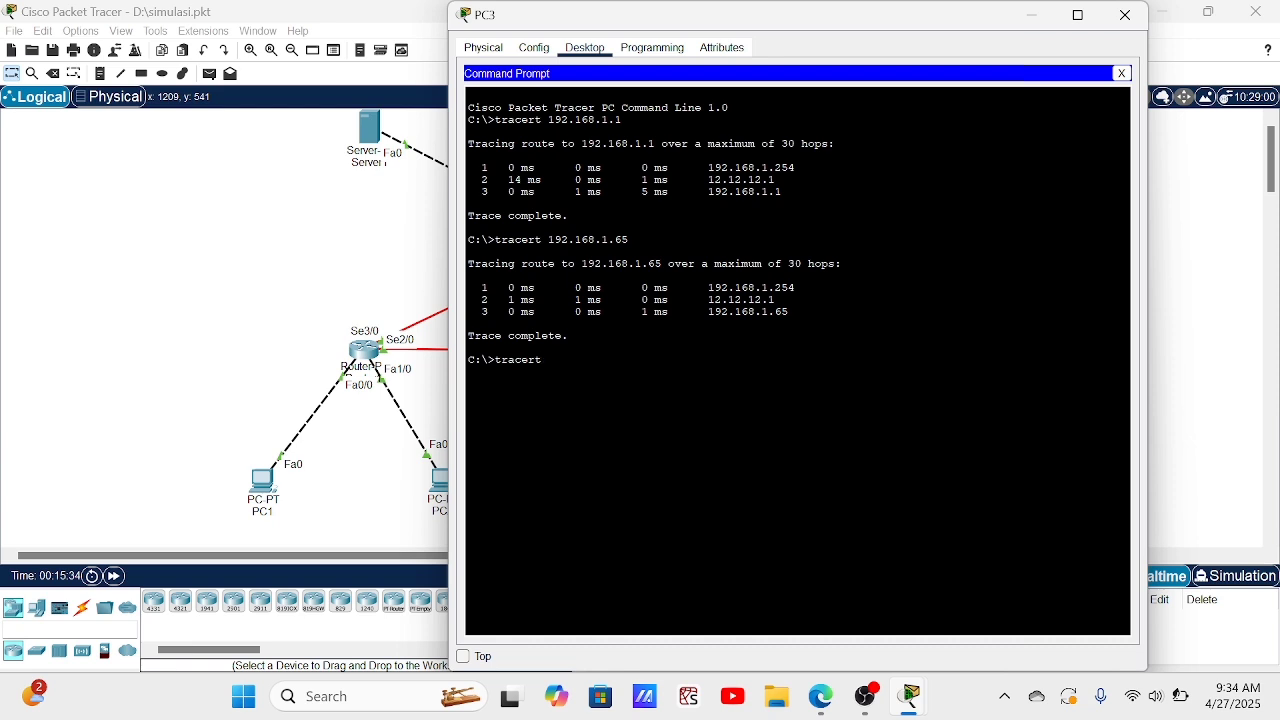
text(t 33.33.33.1)
key(Return)
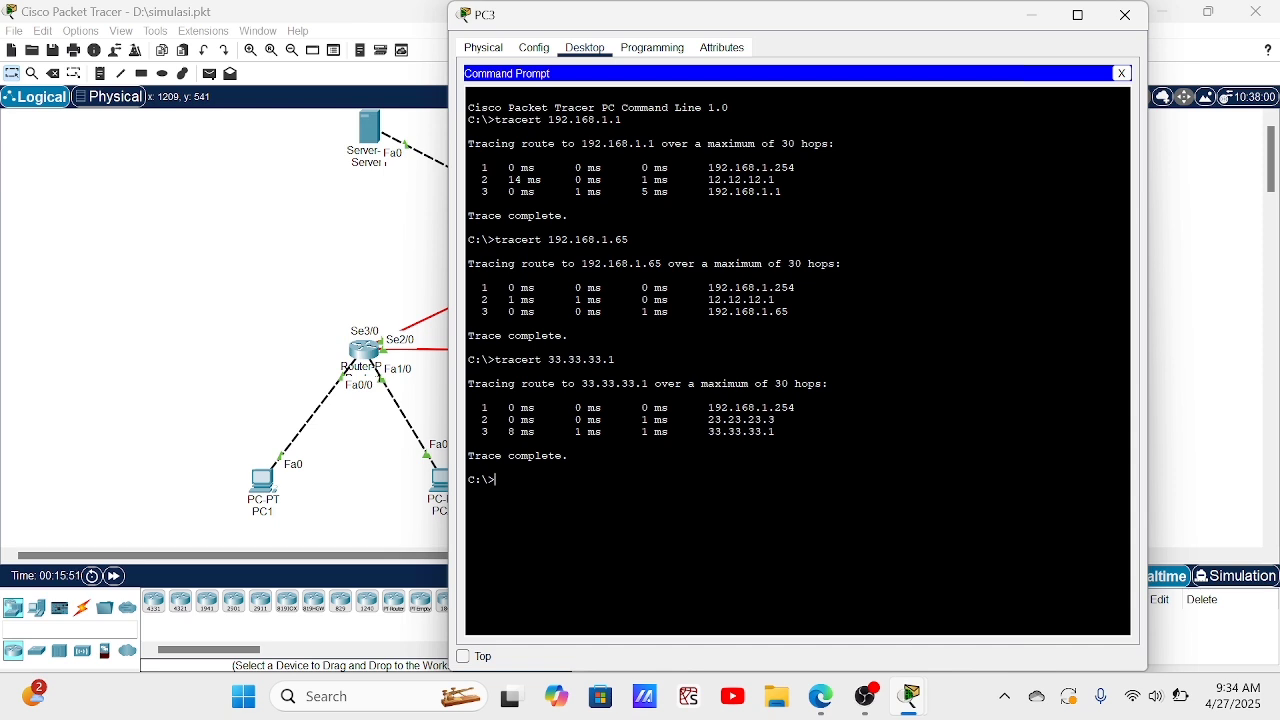
text(tracert 43.43.43.)
text(1)
key(Return)
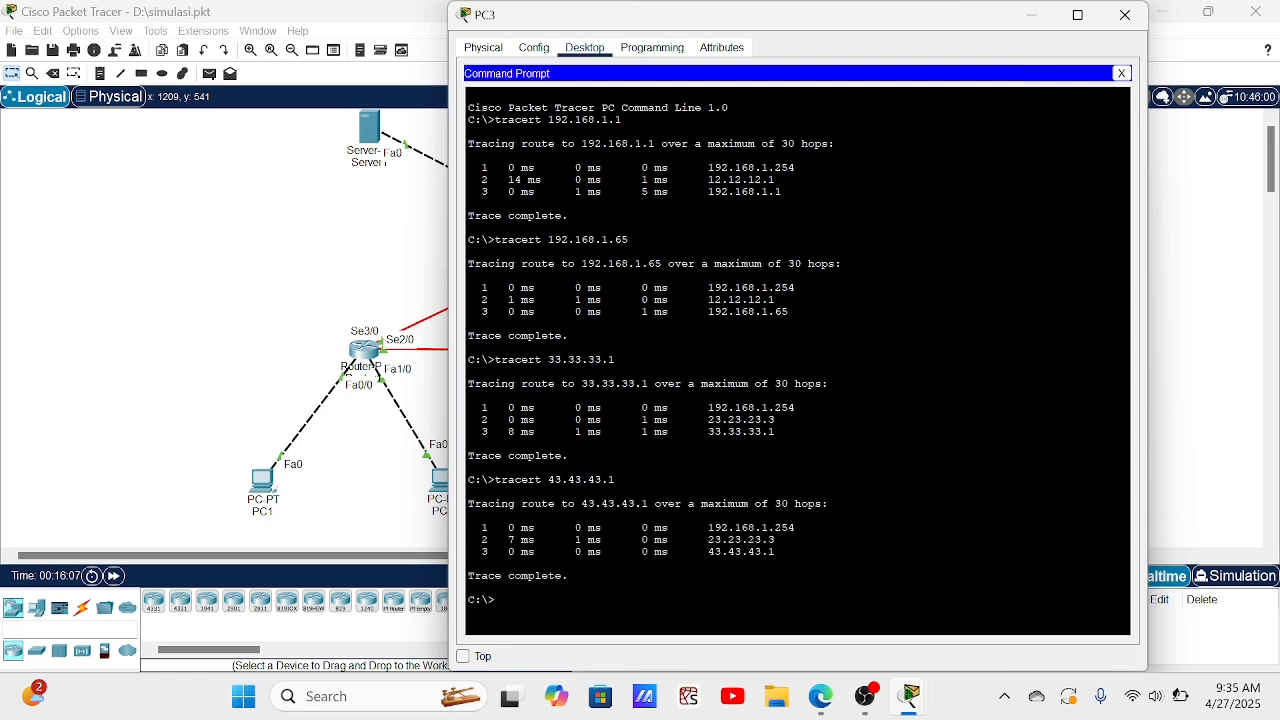
click(1124, 18)
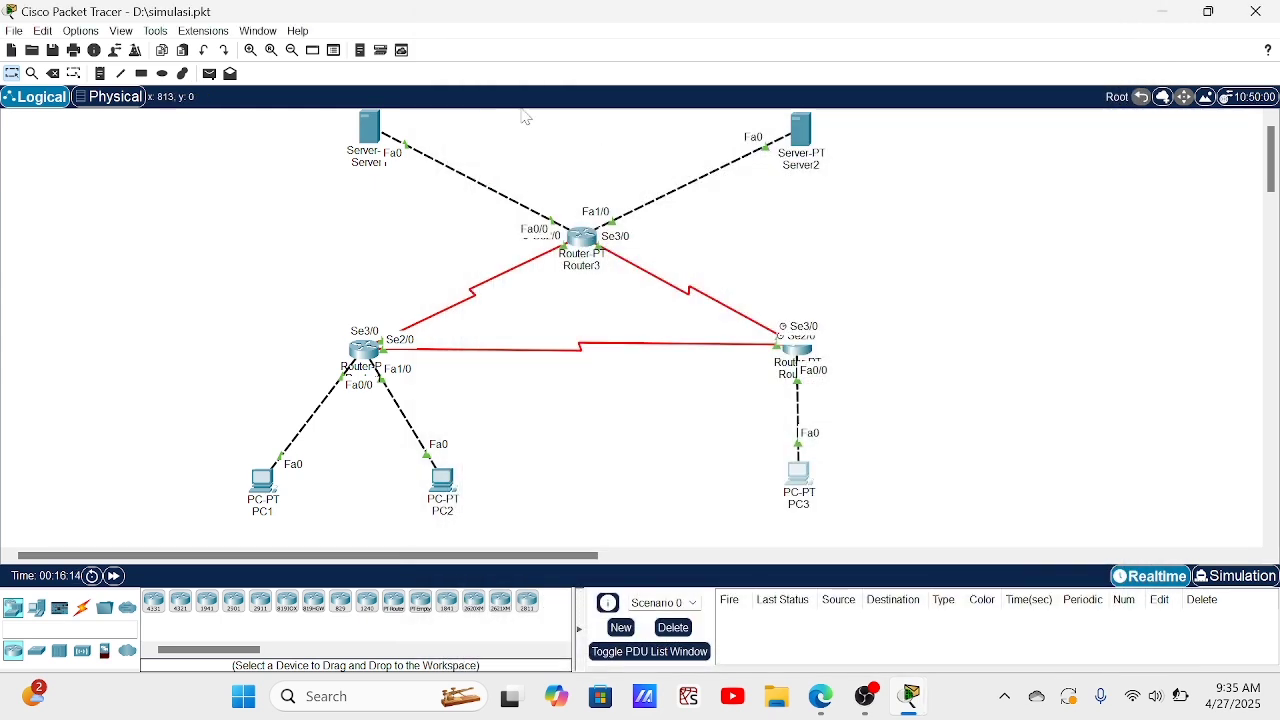
- Run tracert from Server1's command prompt to 43.43.43.1 and to 192.168.1.1
click(368, 130)
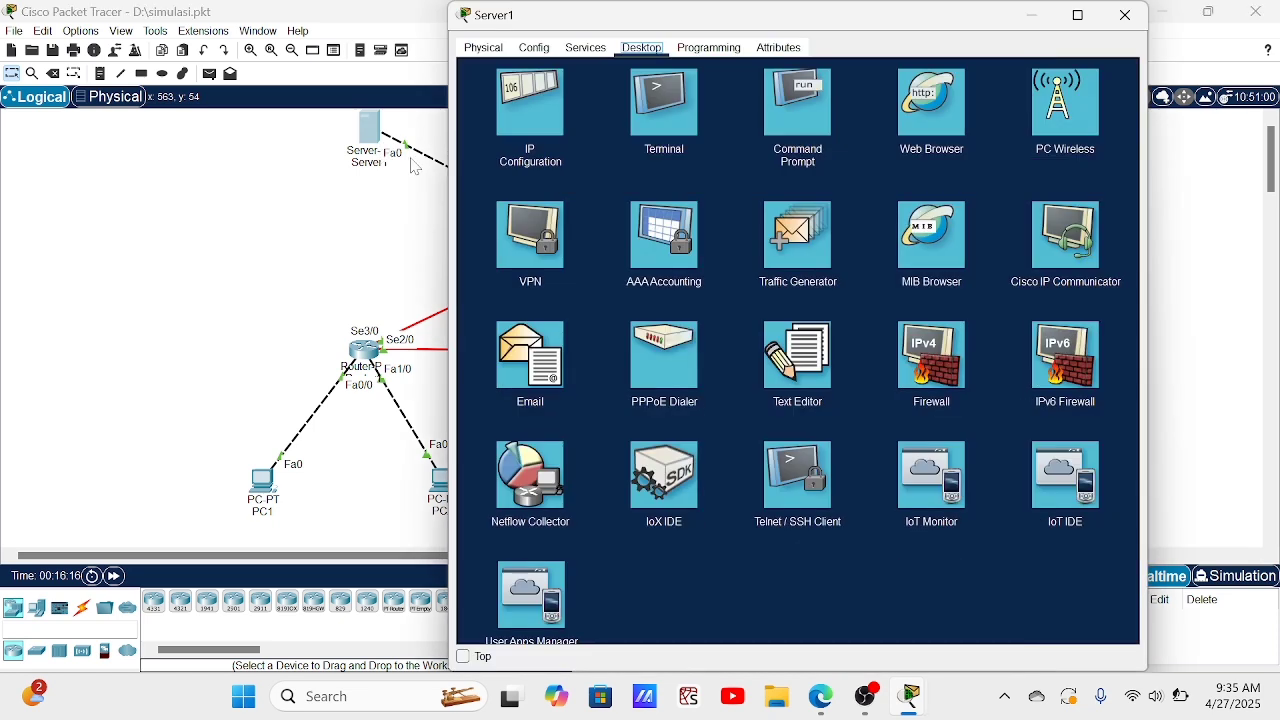
click(793, 132)
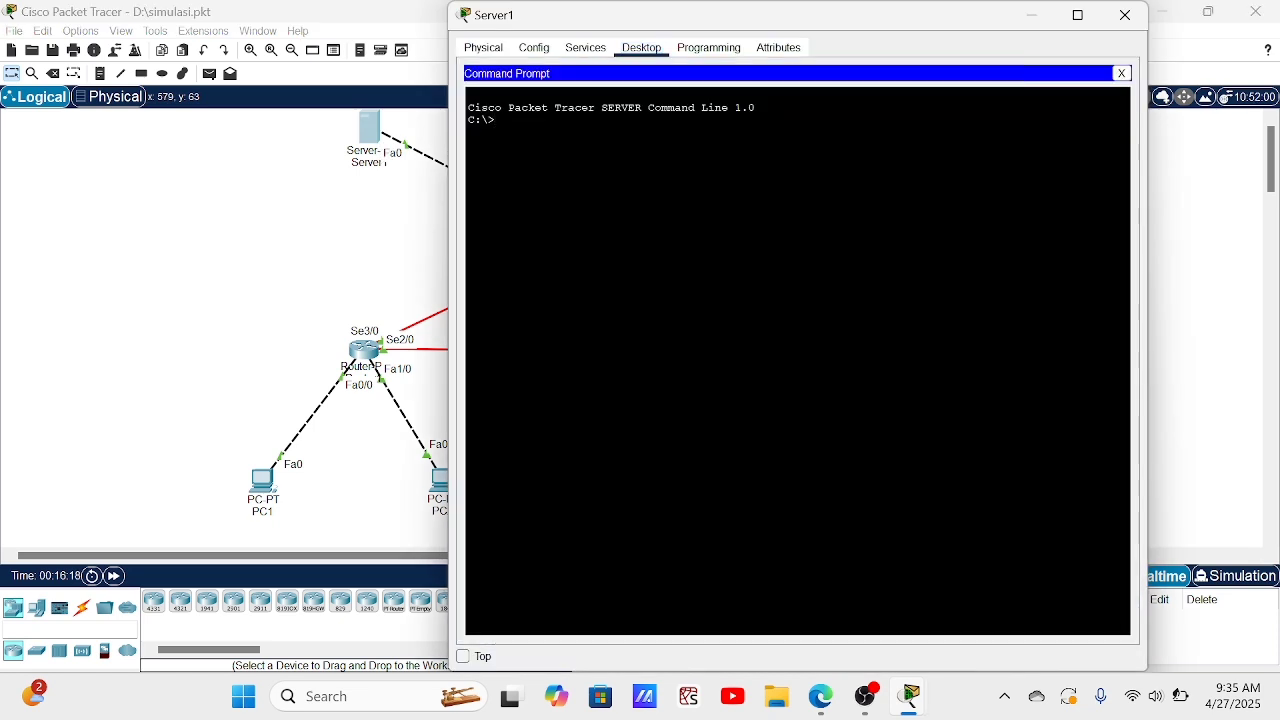
text(tracert)
text(43.43.43.1)
key(Return)
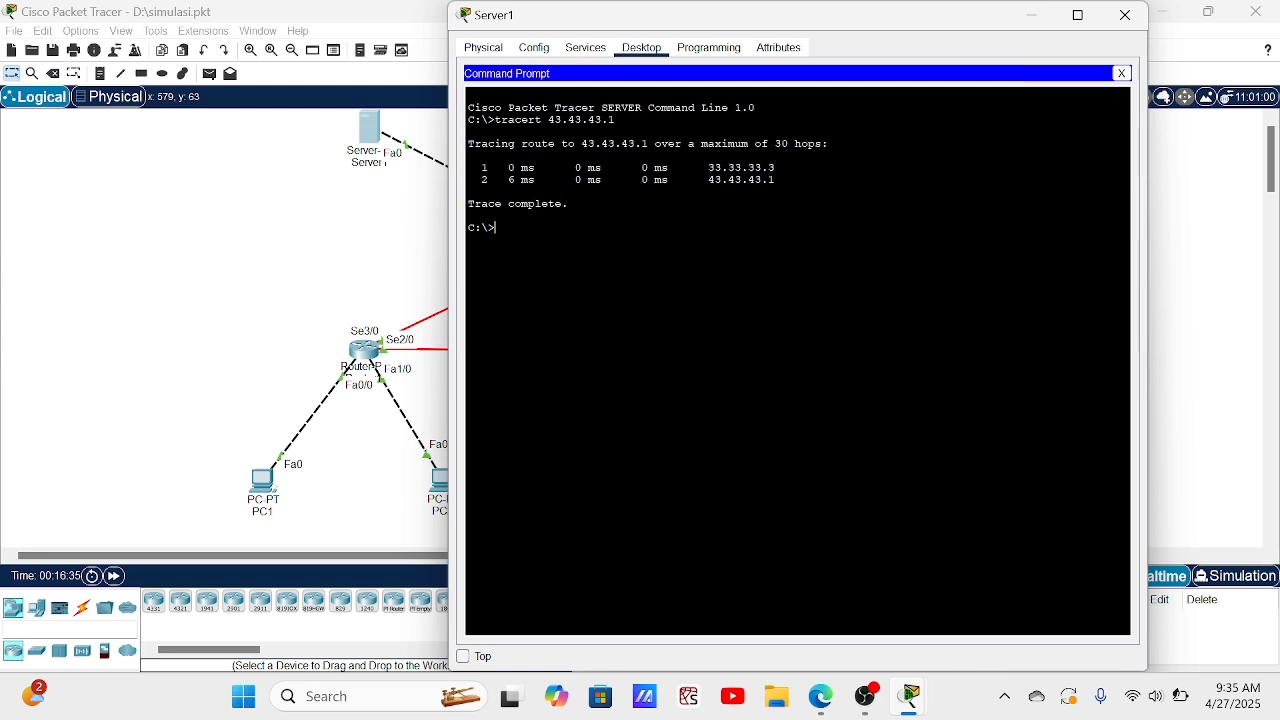
text(tracert 192.168.1.1)
key(Return)
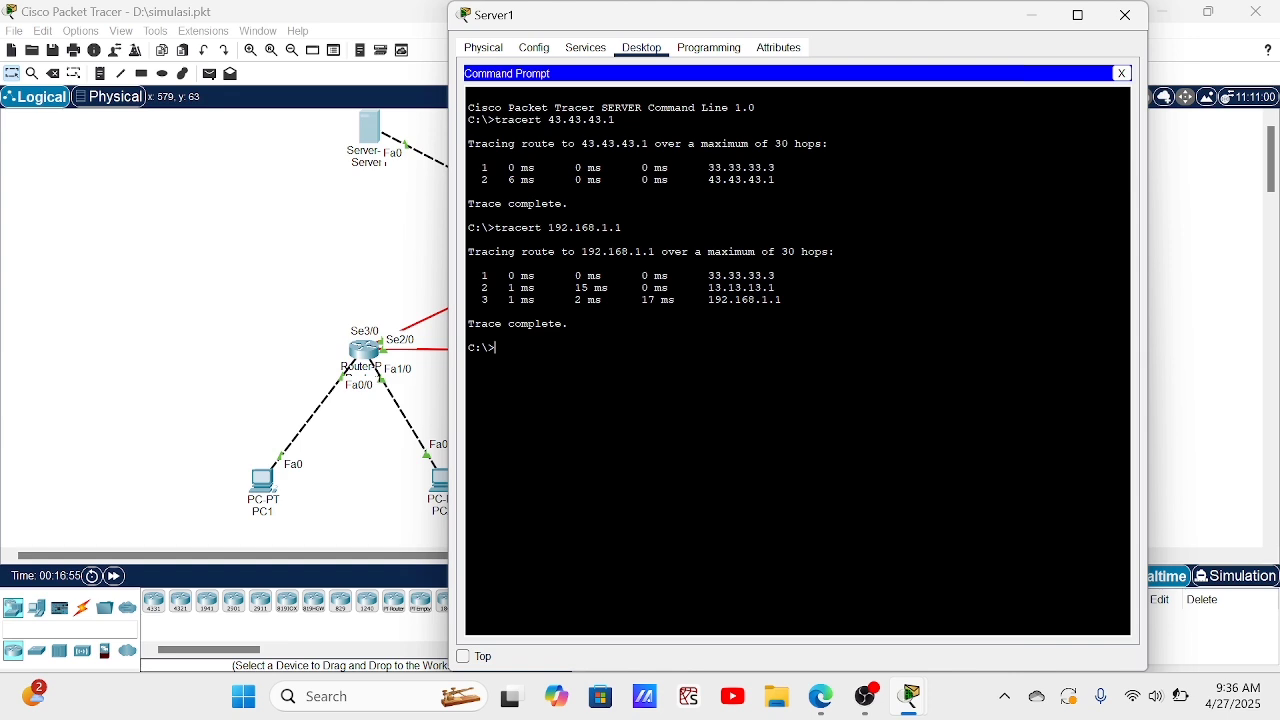
- Run tracert from Server1's command prompt to 192.168.1.65
text(tracert)
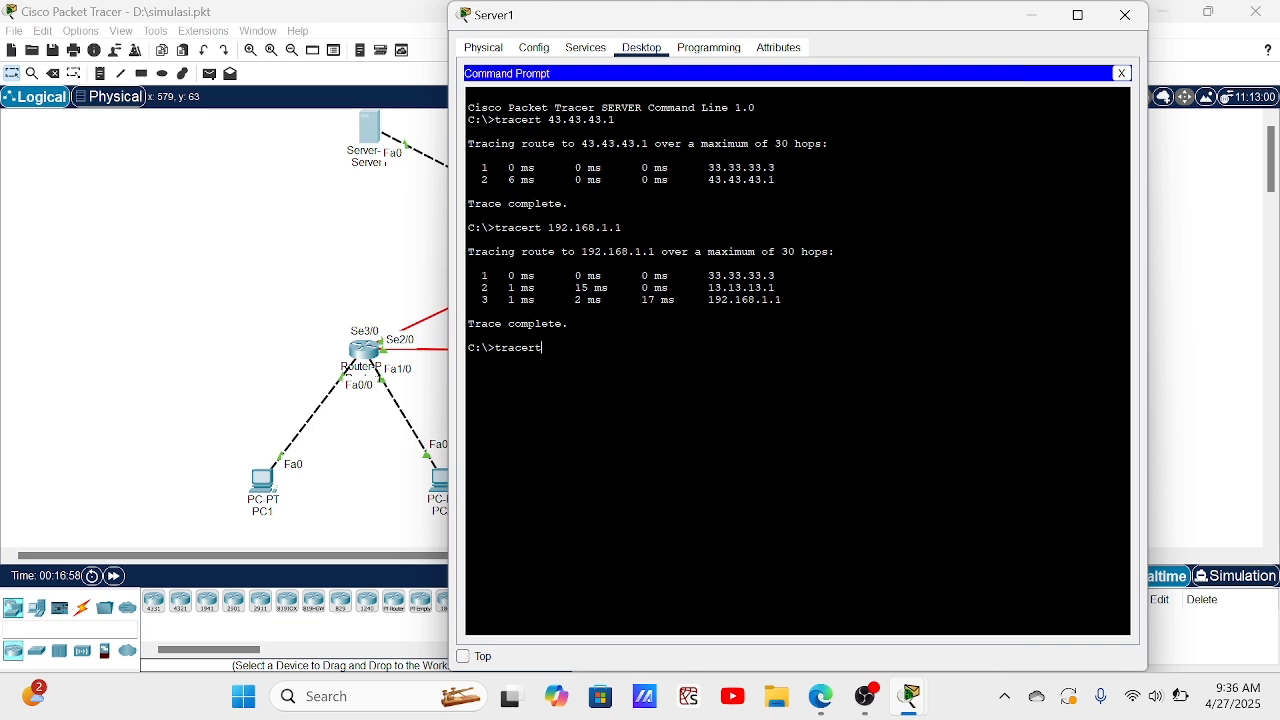
text( 192.)
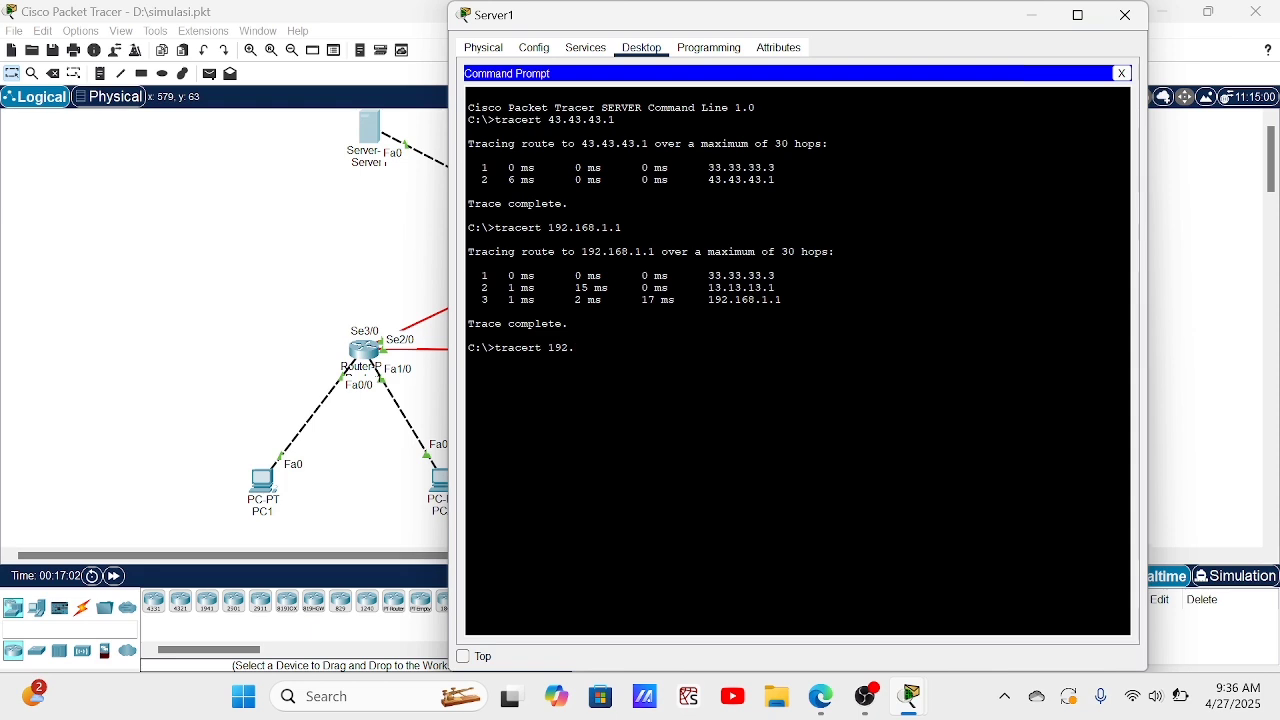
text(168.1)
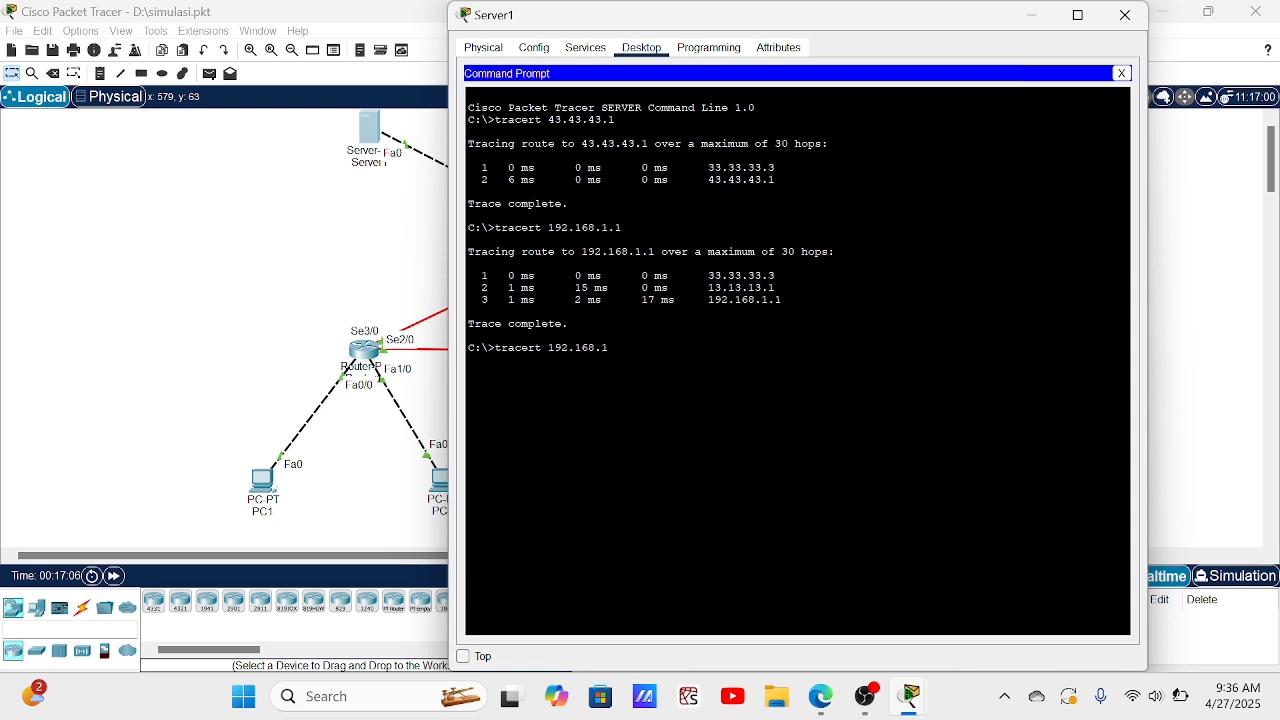
text(.65)
key(Return)
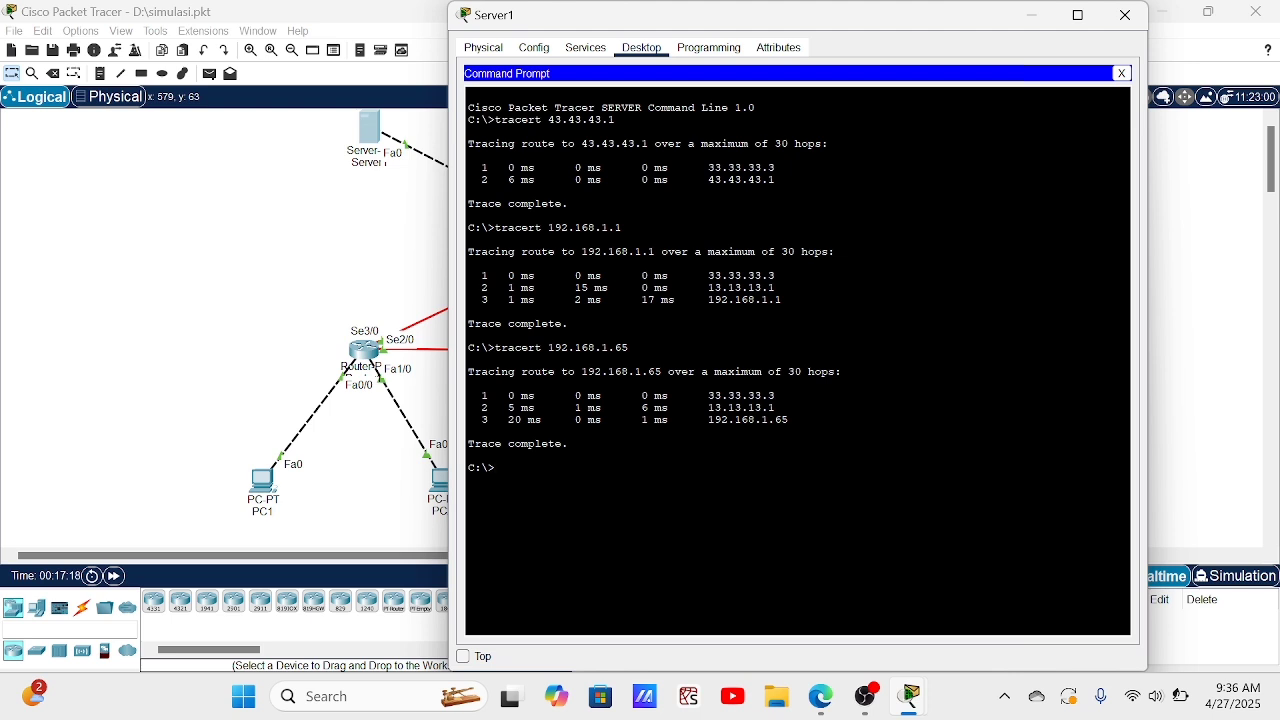
- Trace the route from Server1 to 192.168.1.253 with tracert and close Server1's window
text(tracert 192.168.253)
text(1.)
key(BackSpace)
key(BackSpace)
key(BackSpace)
text(1.253)
key(Return)
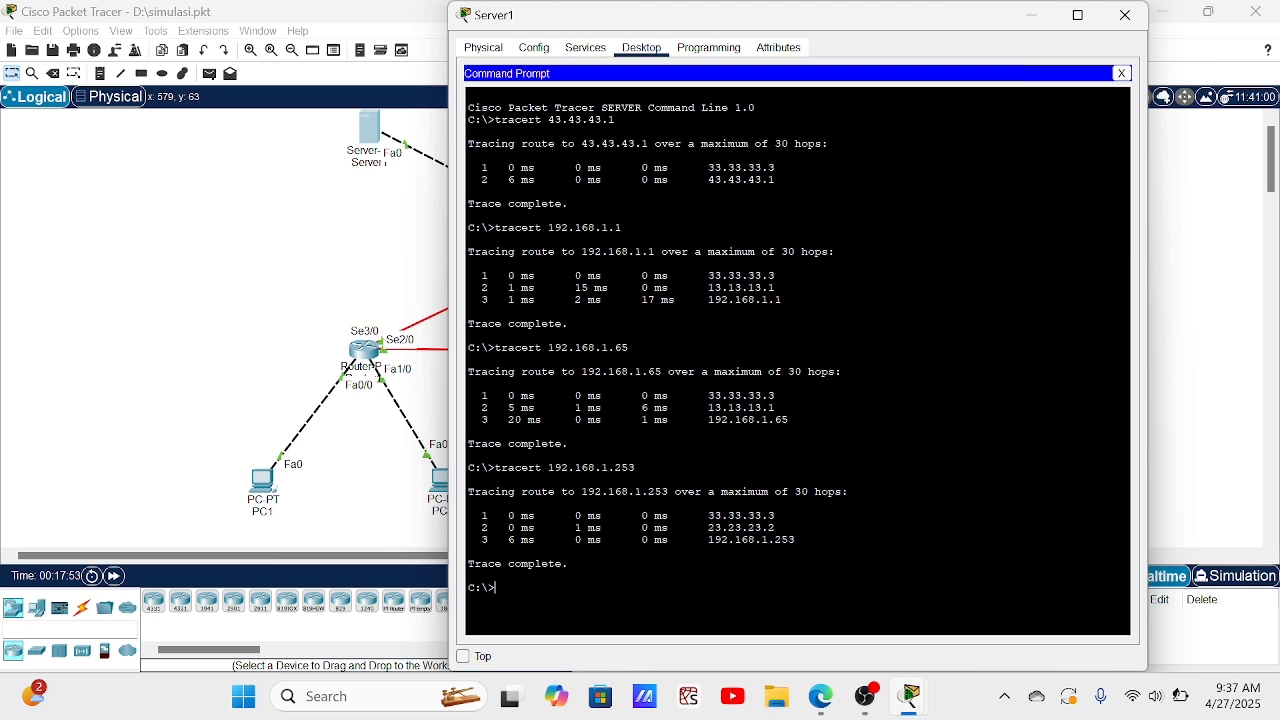
click(1125, 15)
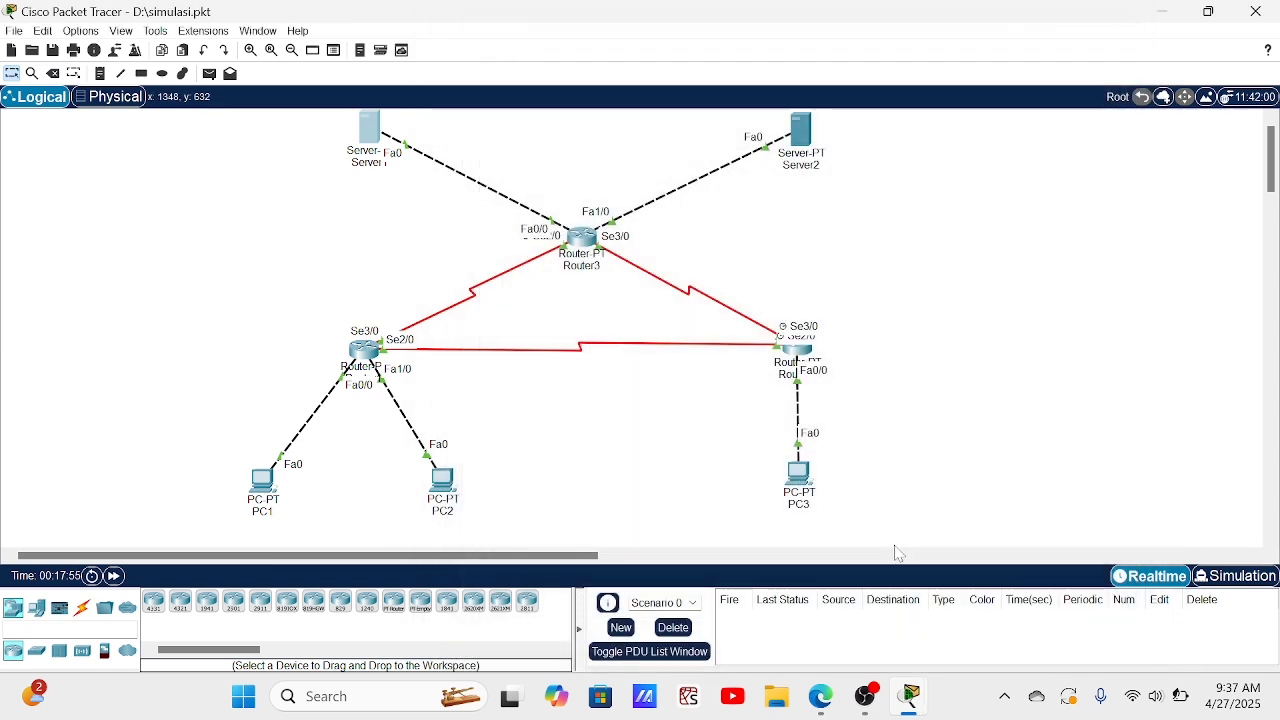
- Check the remaining instructions on the static routing exercise page in Edge, and return to the network topology in Cisco Packet Tracer
click(820, 696)
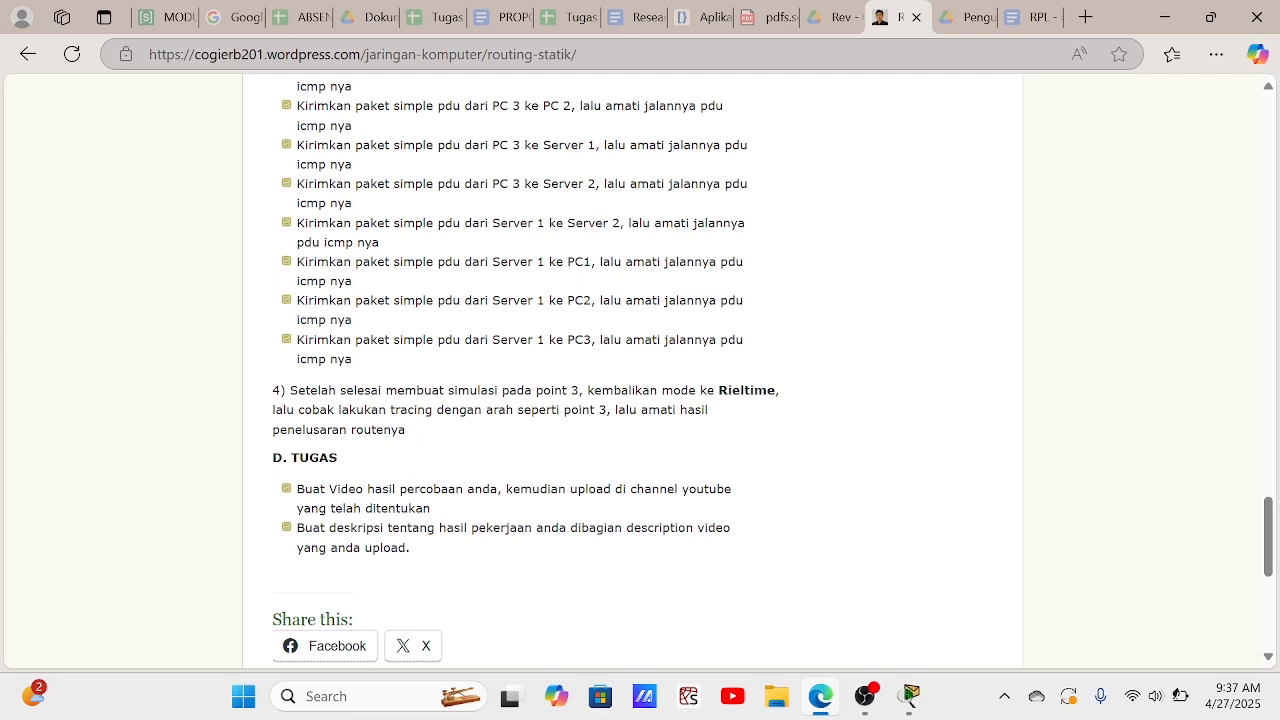
click(910, 696)
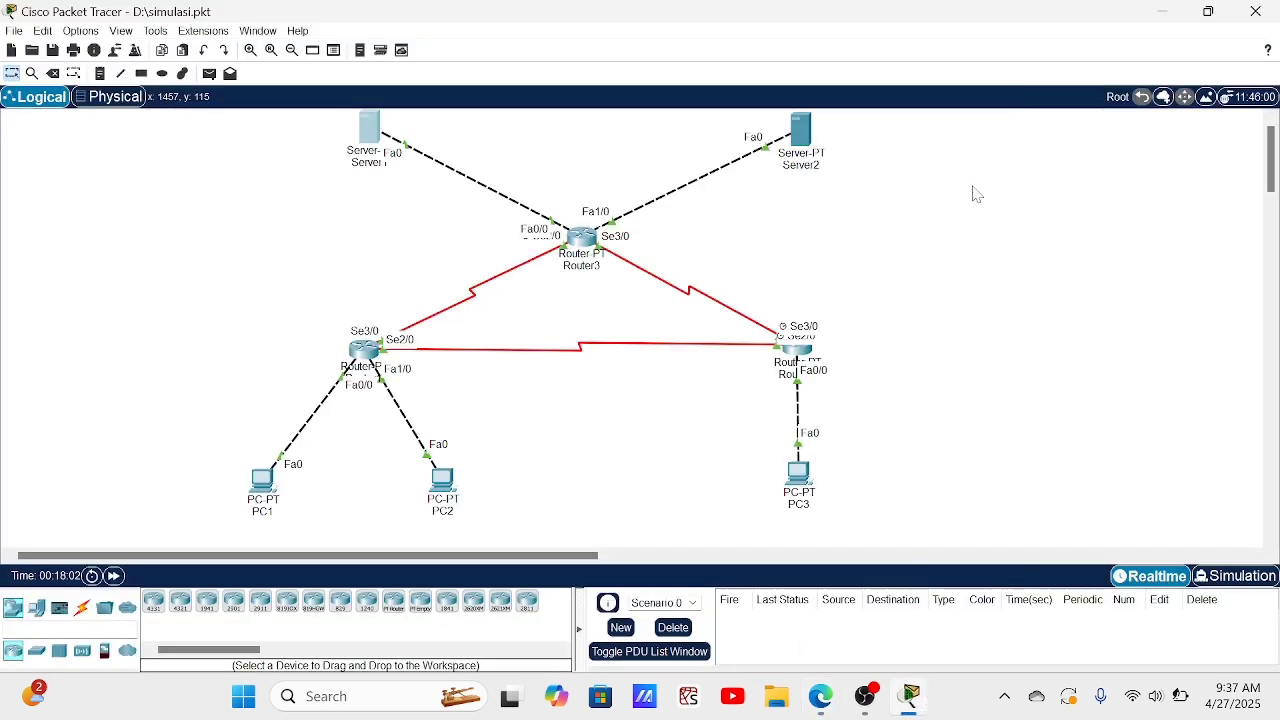